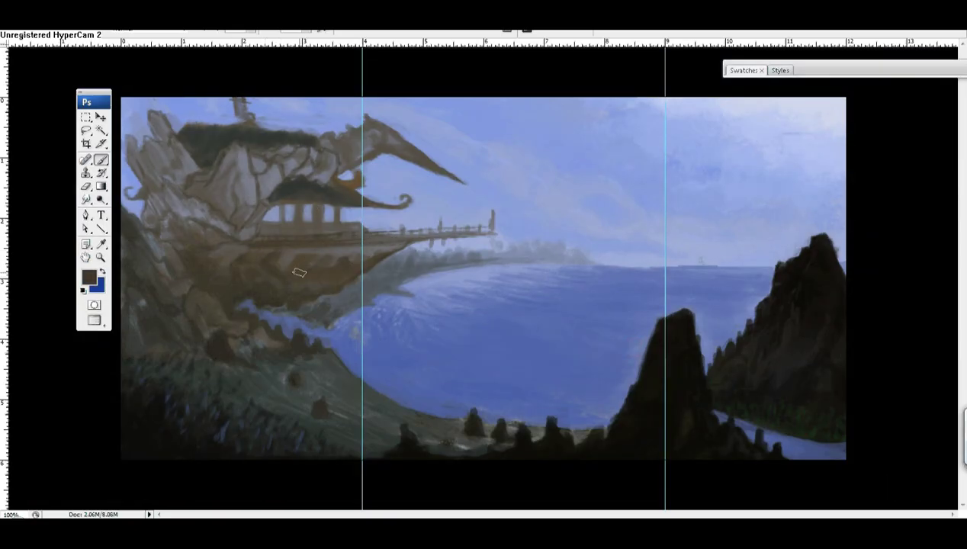
- Paint over the rocky cliff and the building's dark roof at the upper left with sampled grey-brown tones
left_click(224, 316, "alt")
left_click(146, 222, "alt")
left_click(145, 221, "alt")
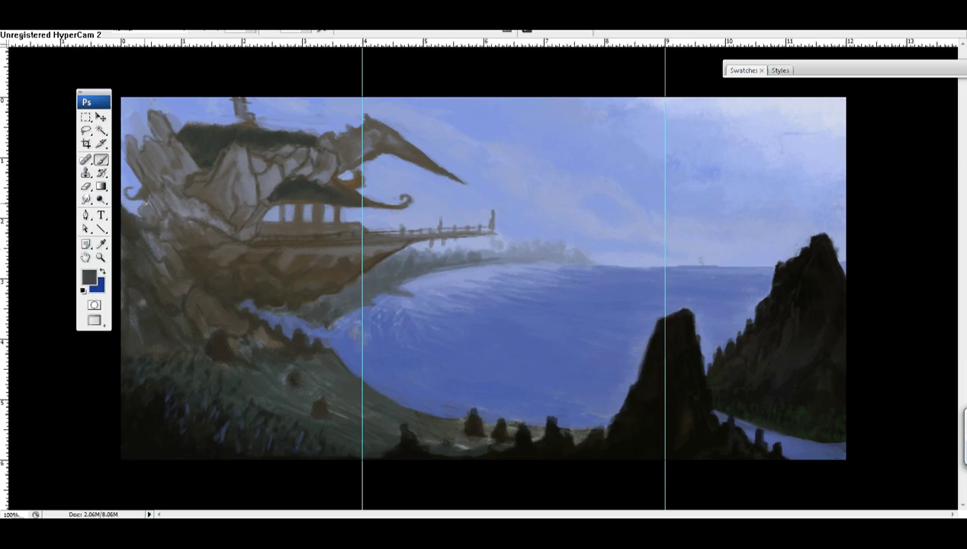
mouse_move(126, 148)
left_mouse_down()
mouse_move(120, 139)
mouse_move(133, 177)
mouse_move(219, 114)
mouse_move(290, 132)
left_mouse_up()
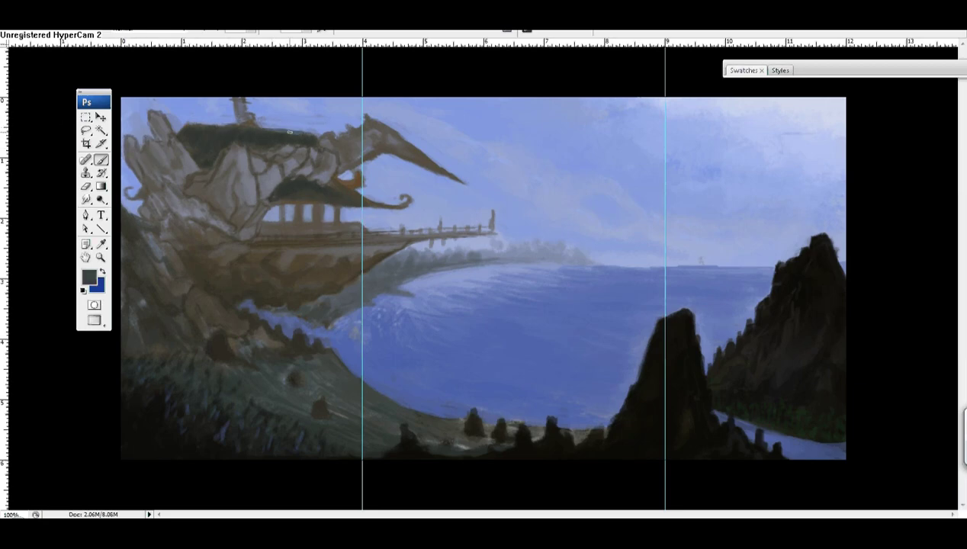
- Paint streaks on the open water near the horizon and on the lower-right river with sampled blues
left_click(592, 280, "alt")
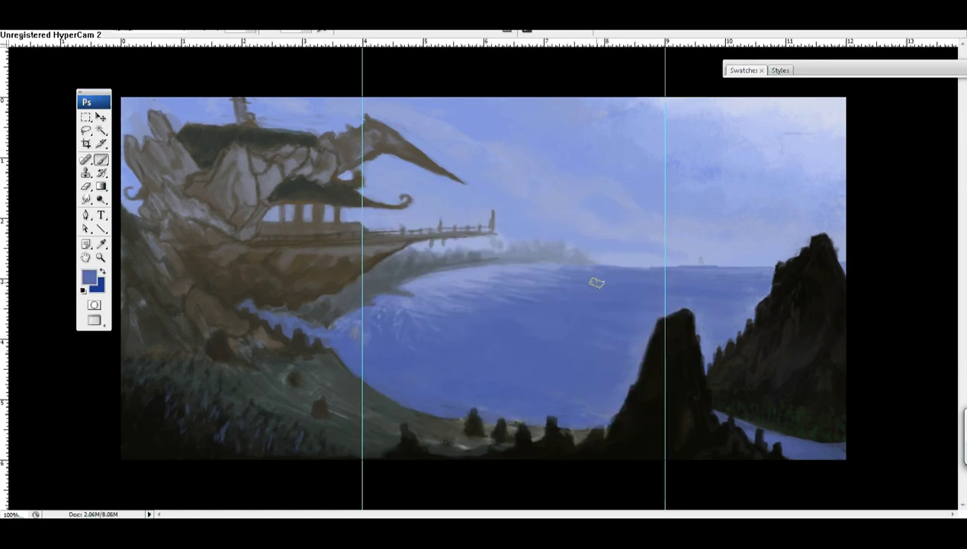
right_click(791, 446)
key("Escape")
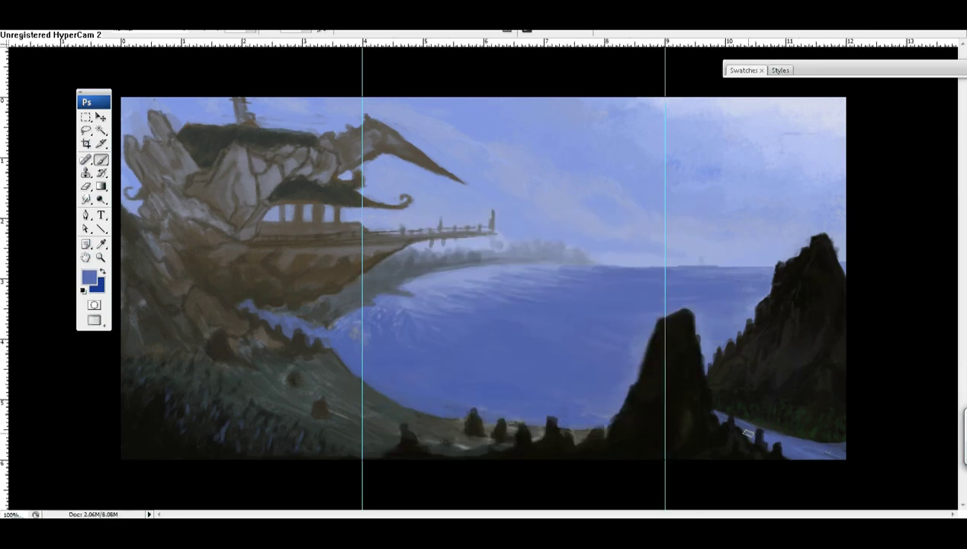
left_click(763, 439, "alt")
- Touch up the jetty and the shoreline rocks beneath the hull with colours sampled around them
left_click(498, 219, "alt")
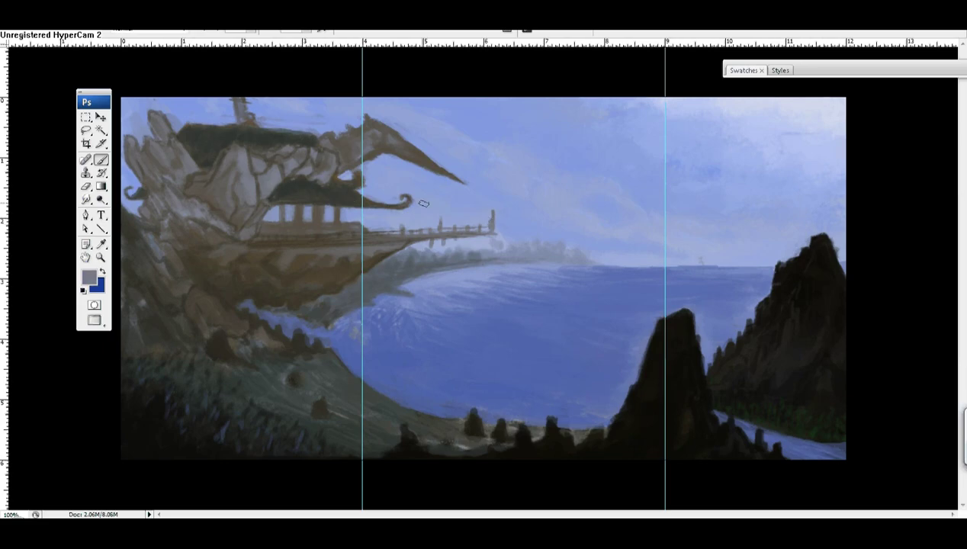
left_click(446, 238, "alt")
left_click(305, 316, "alt")
left_click(309, 327, "alt")
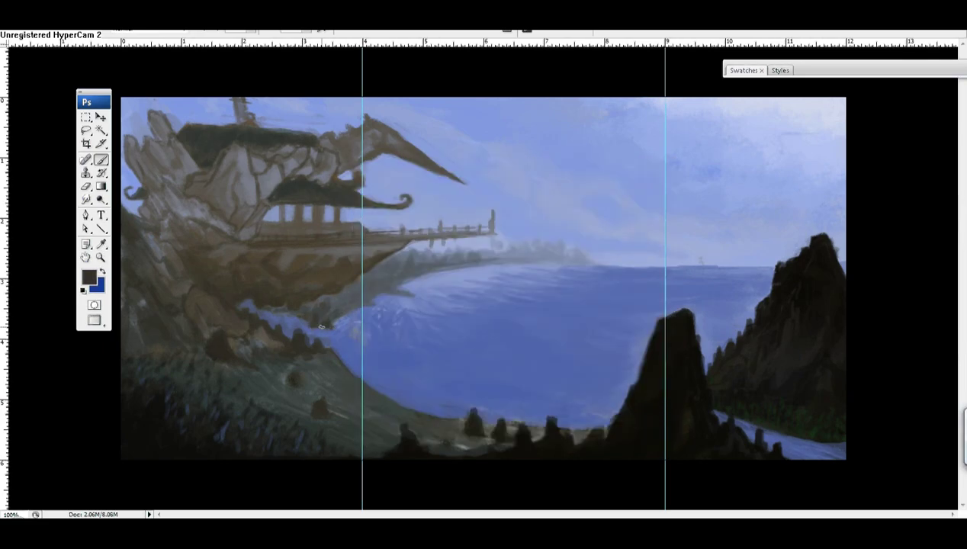
left_click(321, 322, "alt")
left_click(343, 326, "alt")
left_click(401, 308, "alt")
- Smooth the foam streaks in the bay with sampled water blue and a larger textured brush
mouse_move(381, 311)
left_mouse_down()
mouse_move(369, 329)
mouse_move(412, 351)
mouse_move(449, 302)
left_mouse_up()
left_click(427, 321, "alt")
right_click(513, 271)
left_click(536, 291)
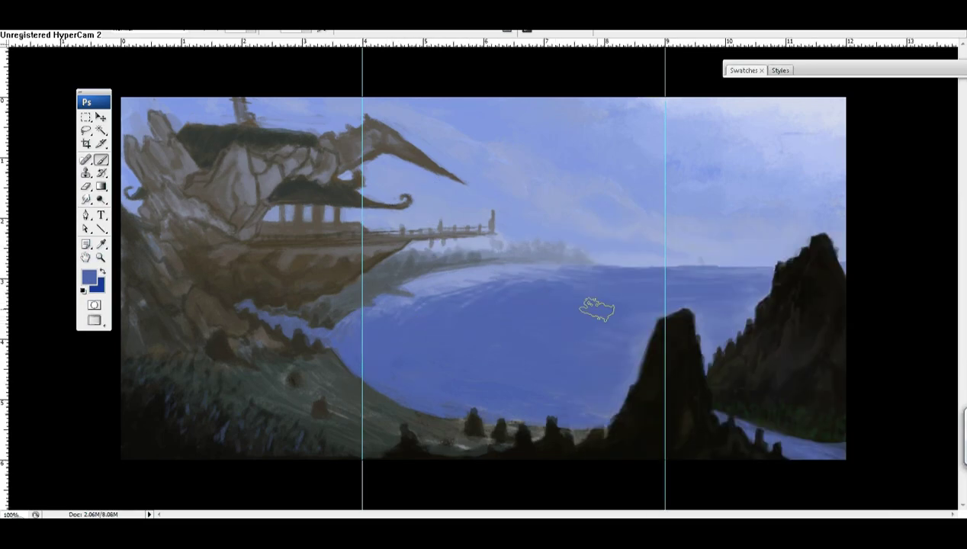
- Paint light foam patches across the bay and along the inlet below the hull with sampled pale blues
left_click(458, 286, "alt")
left_click(377, 334, "alt")
mouse_move(453, 283)
left_mouse_down()
mouse_move(376, 333)
mouse_move(464, 371)
mouse_move(453, 350)
mouse_move(473, 305)
mouse_move(436, 374)
mouse_move(400, 372)
mouse_move(514, 385)
left_mouse_up()
left_click(464, 372, "alt")
left_click(427, 320, "alt")
left_click(436, 374, "alt")
left_click(399, 339, "alt")
mouse_move(400, 338)
left_mouse_down()
mouse_move(562, 298)
mouse_move(569, 324)
mouse_move(473, 336)
left_mouse_up()
left_click(355, 328, "alt")
left_click_drag(355, 327, 237, 305)
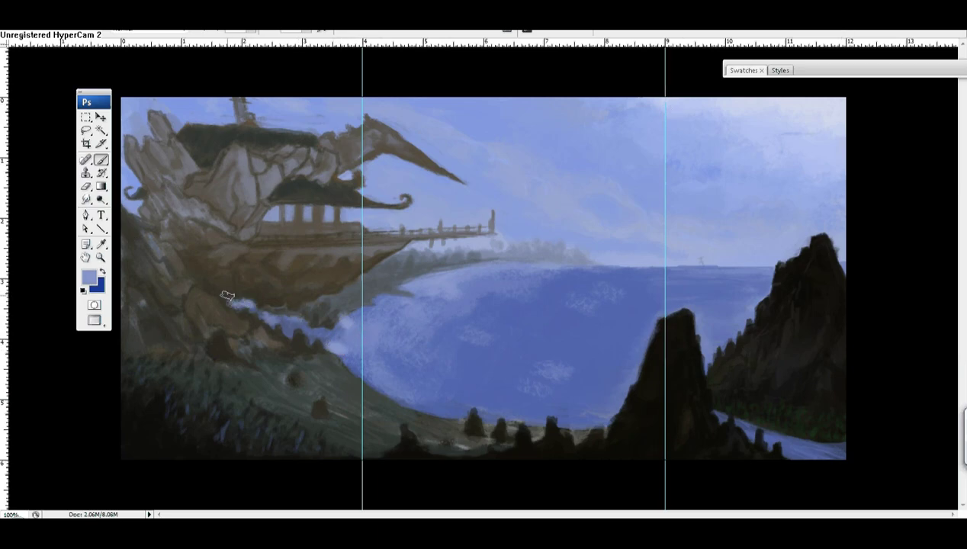
- Paint pale splashes in the inlet and curved wave streaks on the water along the near shore
left_click(230, 303, "alt")
left_click(330, 325, "alt")
left_click(343, 319, "alt")
left_click_drag(371, 356, 488, 299)
left_click_drag(450, 374, 458, 398)
left_click(462, 330, "alt")
left_click(369, 314, "alt")
mouse_move(405, 343)
left_mouse_down()
mouse_move(473, 307)
mouse_move(478, 273)
left_mouse_up()
- Blend the waves and the lower foam patches into the bay with sampled mid-blues
left_click(508, 278, "alt")
left_click(413, 333, "alt")
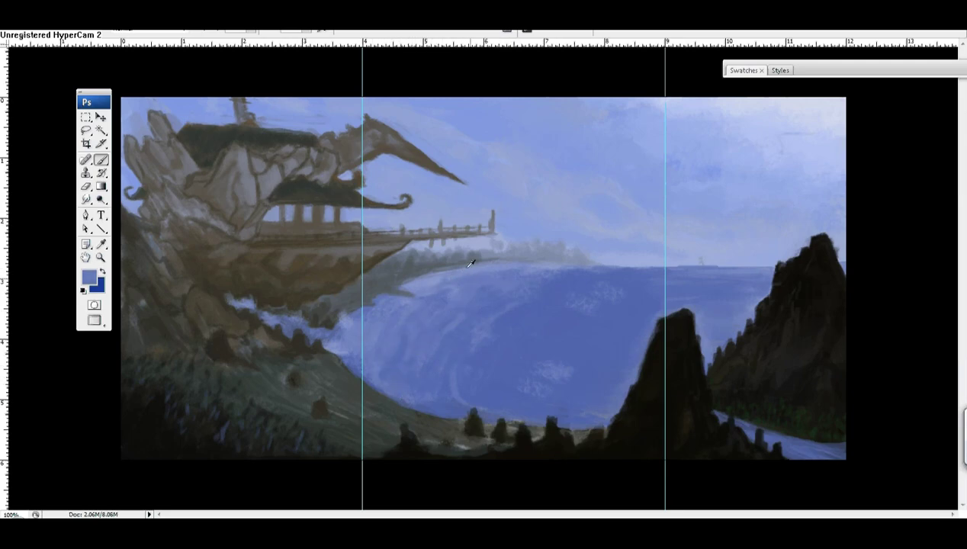
left_click(471, 310, "alt")
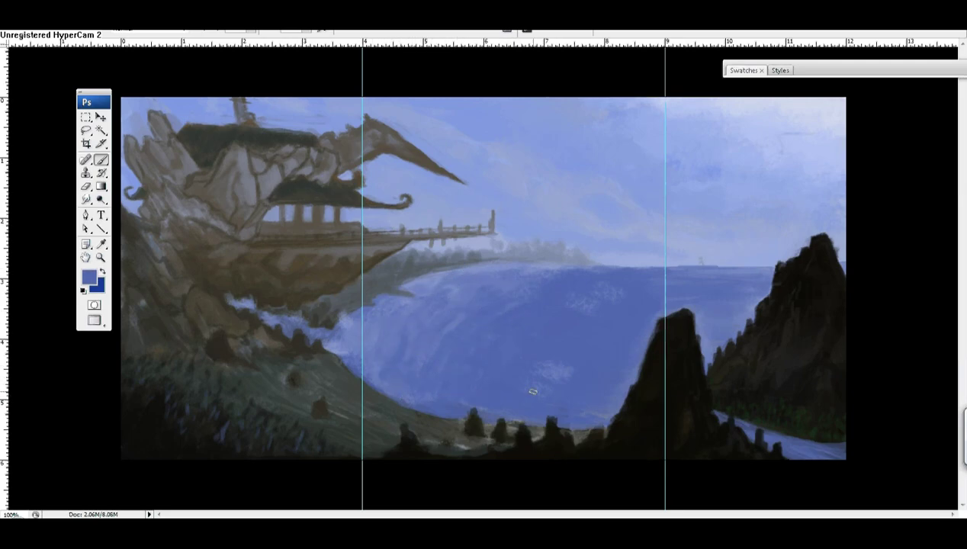
left_click(512, 308, "alt")
left_click(540, 338, "alt")
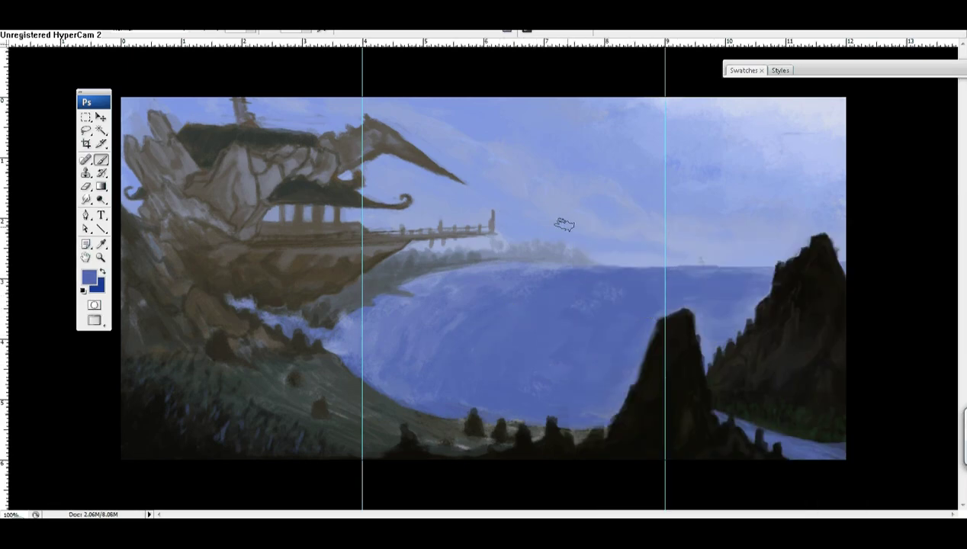
- Paint a small distant tower silhouette with pale surf at its base on the horizon
left_click(810, 450, "alt")
left_click(482, 258, "alt")
left_click_drag(700, 264, 698, 252)
left_click(690, 253, "alt")
left_click(538, 271, "alt")
left_click(746, 211, "alt")
left_click(703, 265, "alt")
- Reshape the right-hand dark cliffs with pointed spires and a stepped slope running down to the shore
left_click(713, 339, "alt")
left_click_drag(721, 351, 714, 324)
left_click(796, 244, "alt")
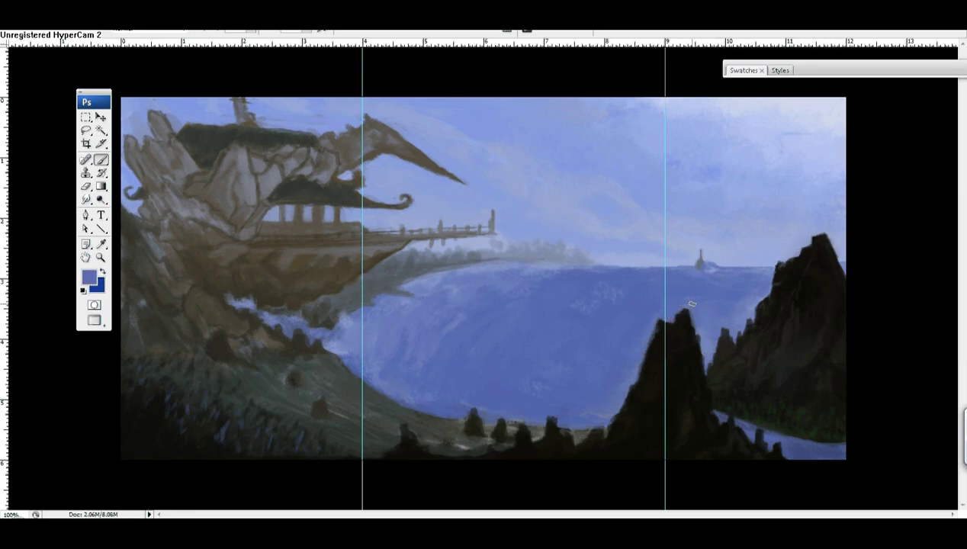
left_click(642, 353, "alt")
mouse_move(618, 404)
left_mouse_down()
mouse_move(608, 432)
mouse_move(613, 408)
mouse_move(593, 438)
mouse_move(588, 425)
mouse_move(604, 408)
left_mouse_up()
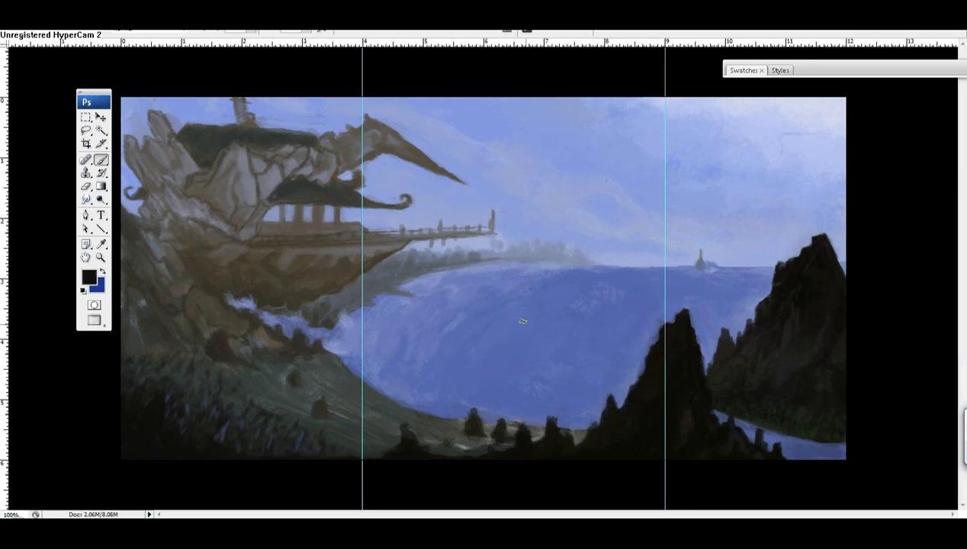
- Paint diagonal cloud bands across the sky using a larger textured brush and sampled pale blues
right_click(759, 92)
left_click(798, 123)
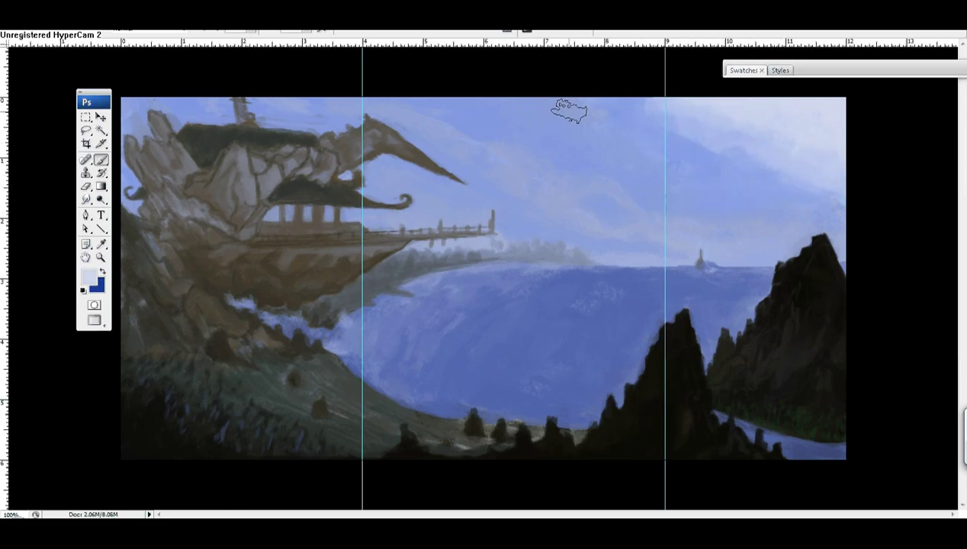
left_click(581, 137, "alt")
left_click_drag(540, 119, 663, 109)
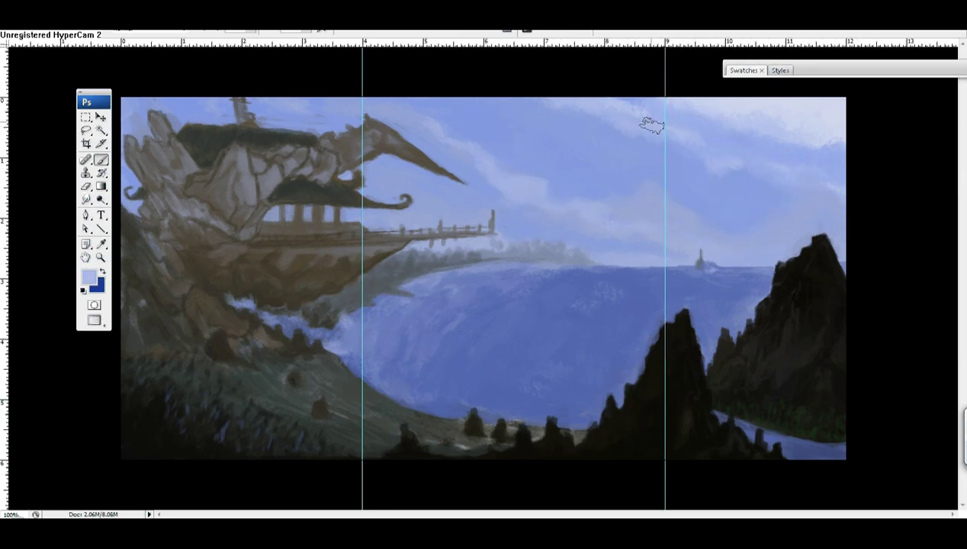
- Sample a dark rock colour and resample the image to a resolution of 200 pixels/inch
right_click(358, 221)
right_click(539, 223)
key("Escape")
left_click(249, 219, "alt")
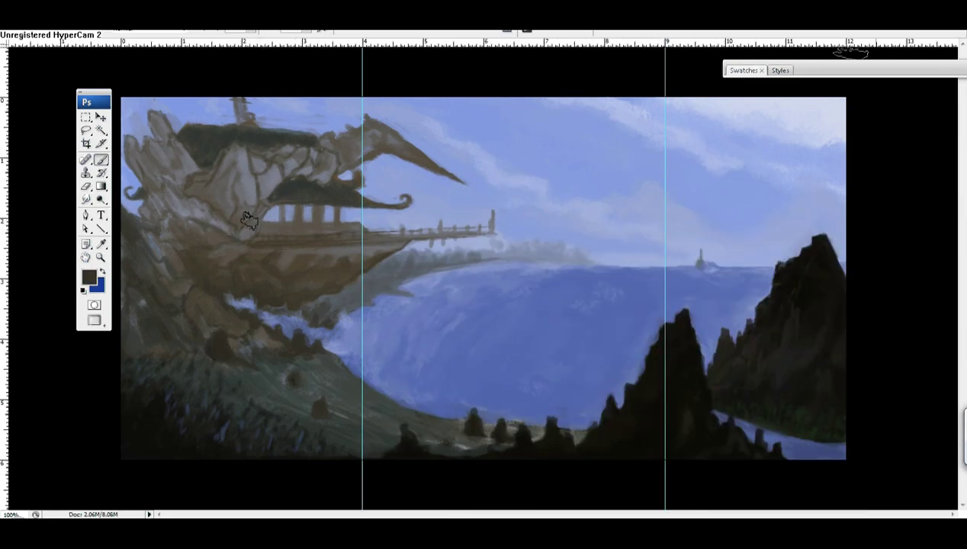
key("ctrl+alt+i")
type("200")
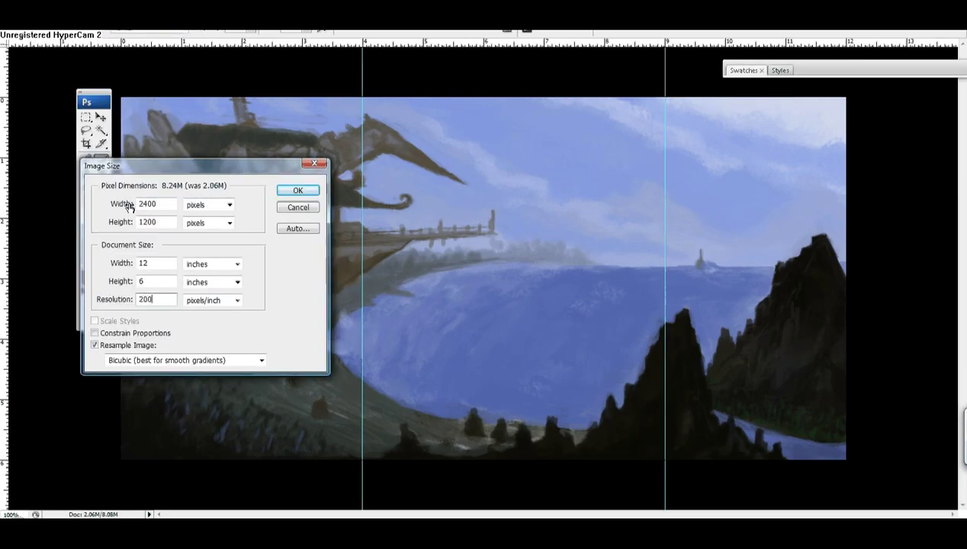
key("Return")
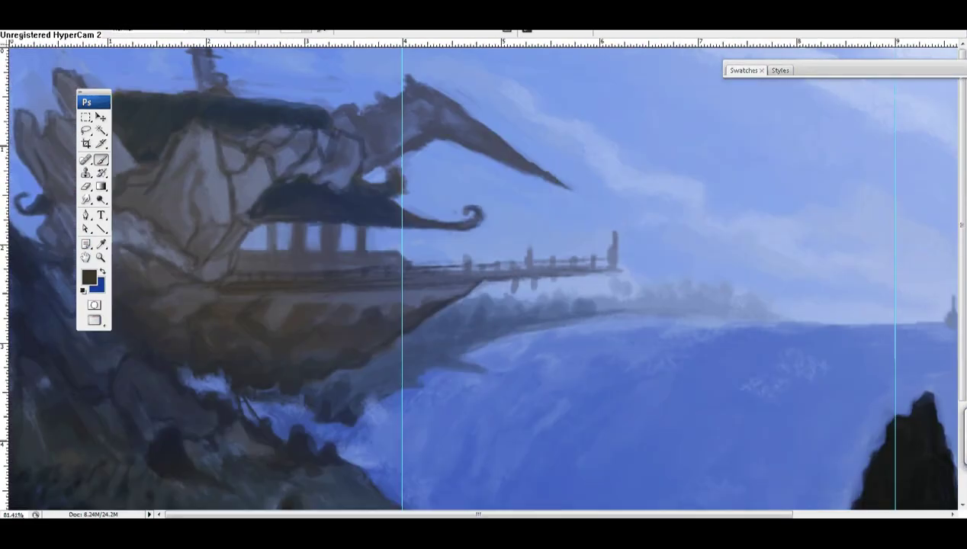
- Paint thin dark supports over the inlet beneath the hull and refine the roof and sky edges
left_click(503, 328)
key("Return")
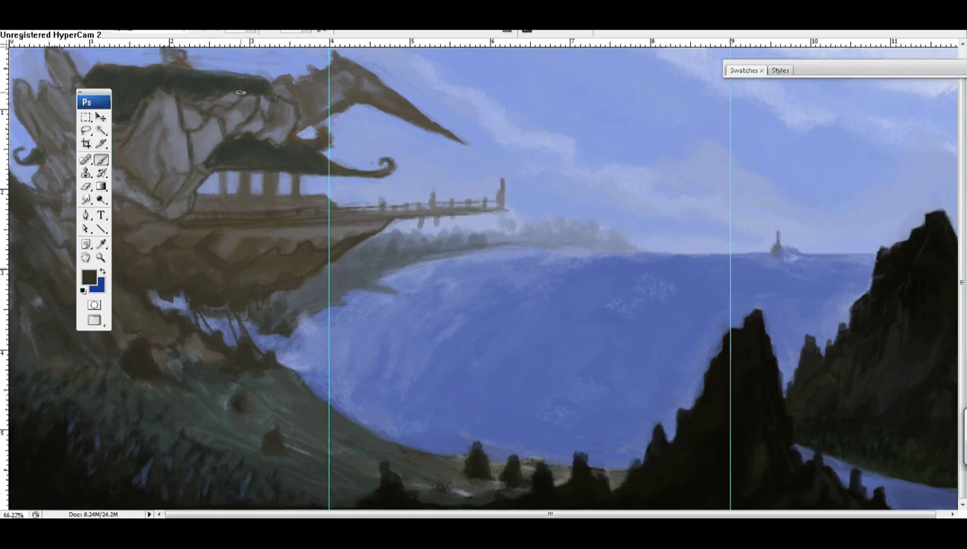
right_click(389, 96)
key("Escape")
left_click(449, 126, "alt")
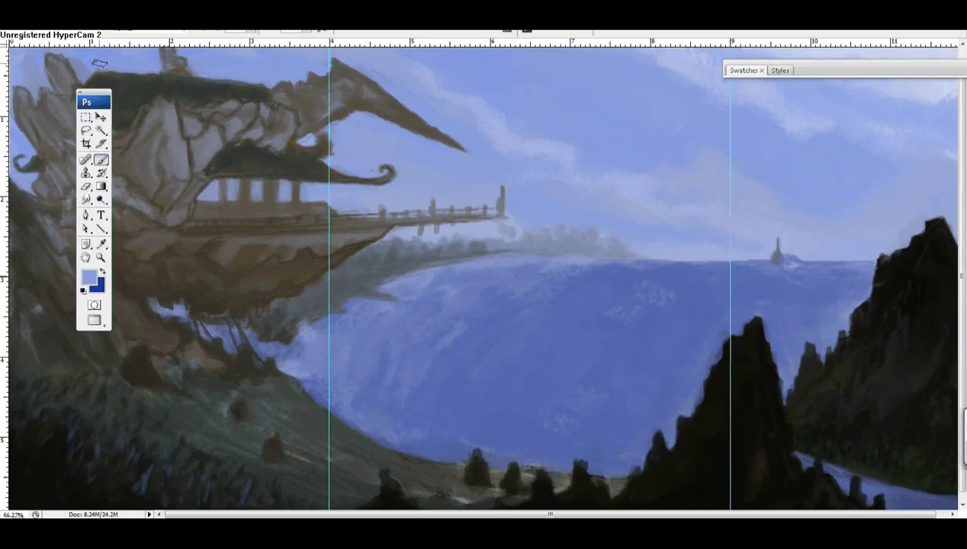
- Paint small dark docks extending from the rocky shore into the water below the hull
key("ctrl+minus")
key("ctrl+minus")
left_click(497, 280, "alt")
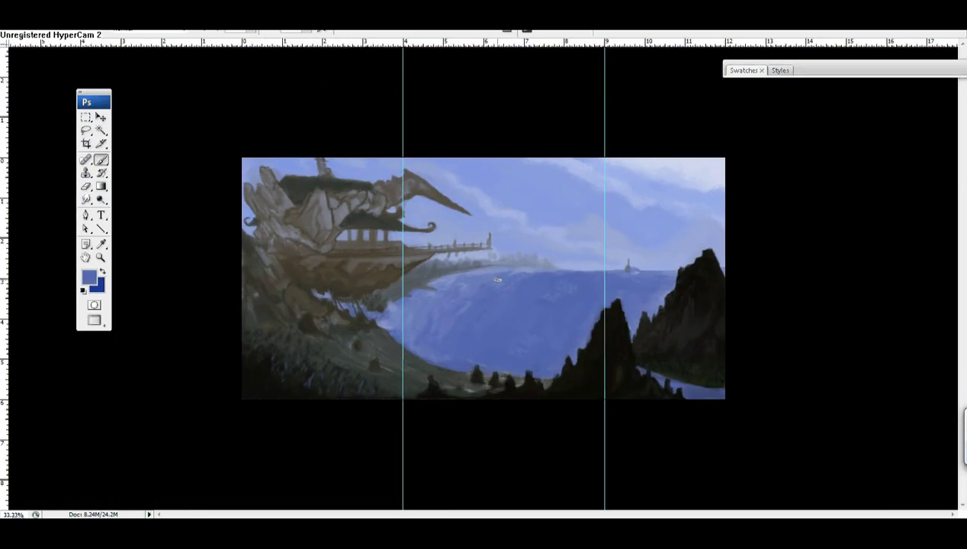
left_click(368, 323, "alt")
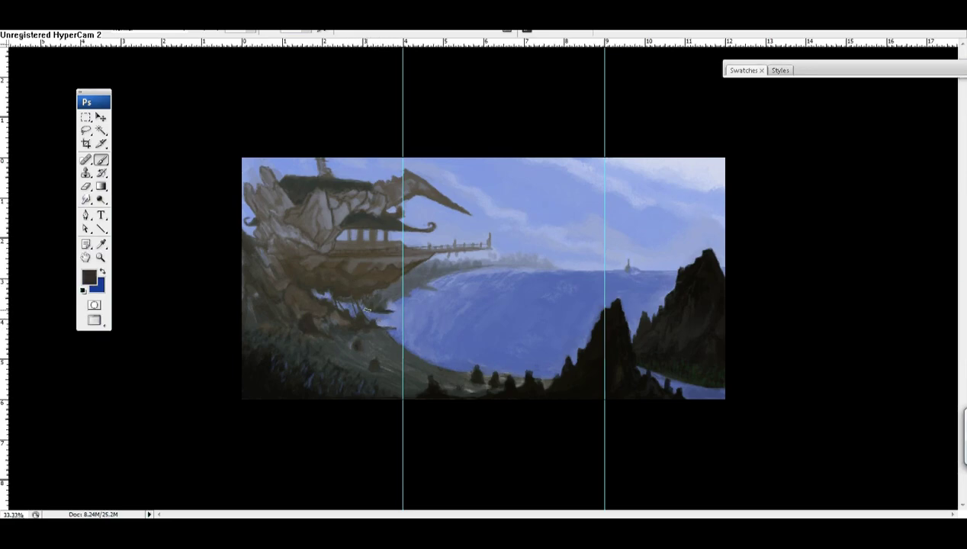
- Paint fine light wave lines across the left part of the bay beside the docks
left_click(409, 315, "alt")
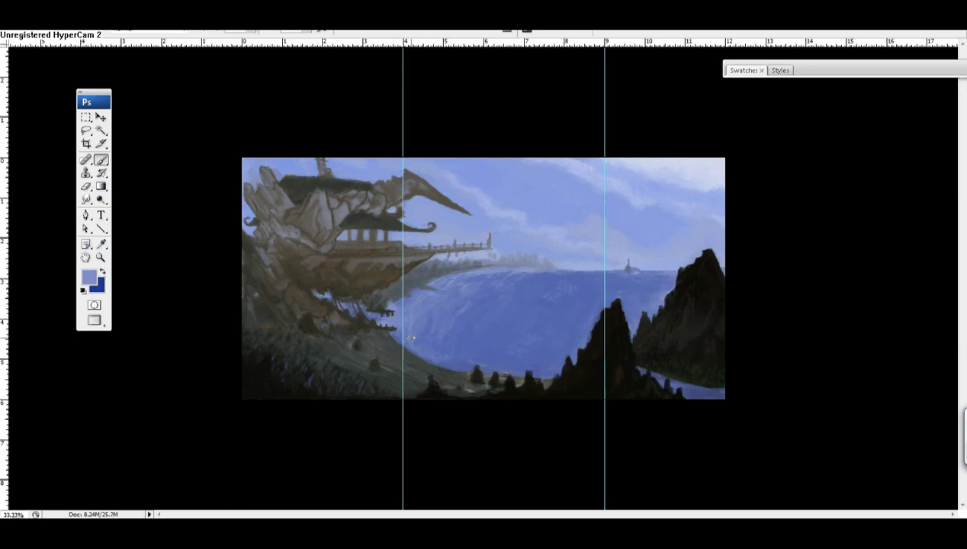
left_click(462, 290, "alt")
left_click(493, 308, "alt")
- Repaint the rocks beneath the building's hull with sampled browns and dark greys
left_click(324, 336, "alt")
right_click(422, 256)
key("Return")
left_click_drag(295, 281, 291, 276)
left_click(297, 267, "alt")
left_click(303, 288)
left_click(298, 272, "alt")
left_click(311, 295)
left_click(289, 277, "alt")
left_click(302, 293, "alt")
left_click(314, 285, "alt")
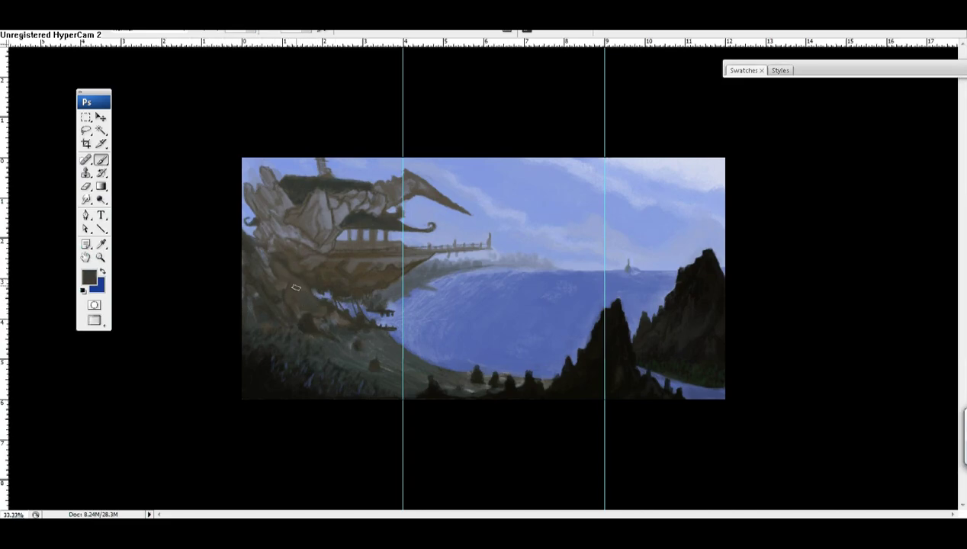
- Deepen the shadows on the left cliff face and the rocks beside the inlet with sampled dark tones
left_click(265, 252, "alt")
left_click(296, 265, "alt")
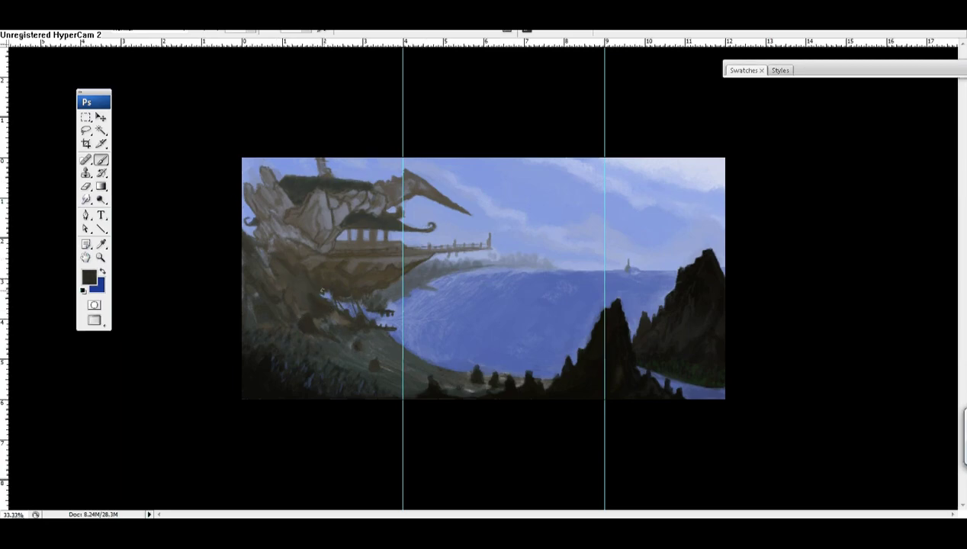
left_click(305, 295, "alt")
left_click(323, 314, "alt")
left_click(316, 300, "alt")
- Darken the lower-left grassy slope using the 504 px textured brush and a near-black foreground colour
right_click(227, 242)
double_click(359, 306)
right_click(194, 206)
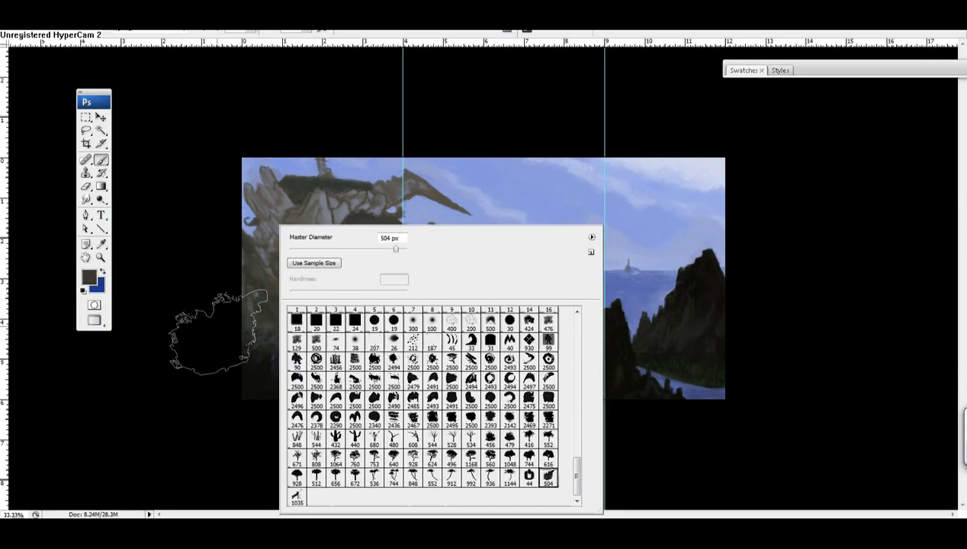
left_click(89, 277)
key("Return")
left_click(235, 352)
right_click(235, 351)
key("Escape")
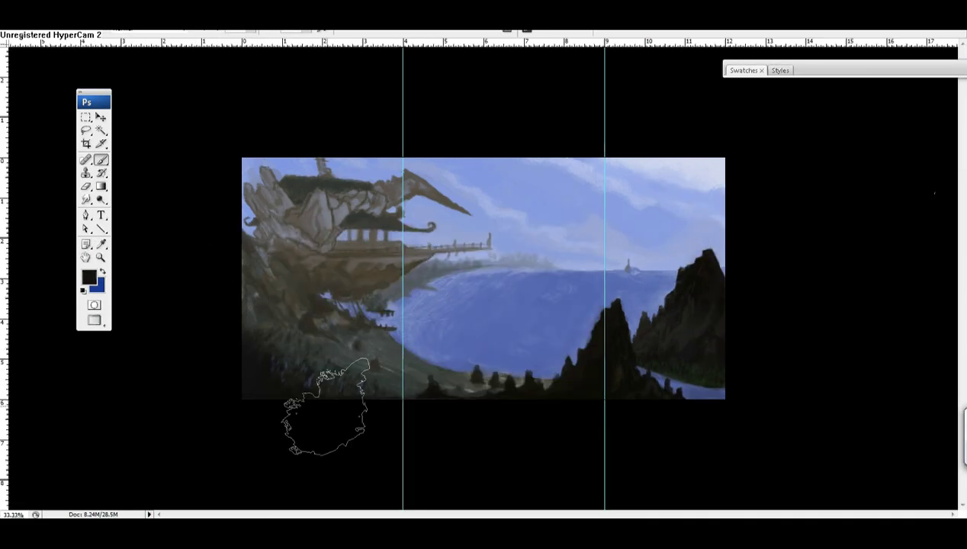
mouse_move(341, 385)
left_mouse_down()
mouse_move(307, 389)
mouse_move(275, 360)
left_mouse_up()
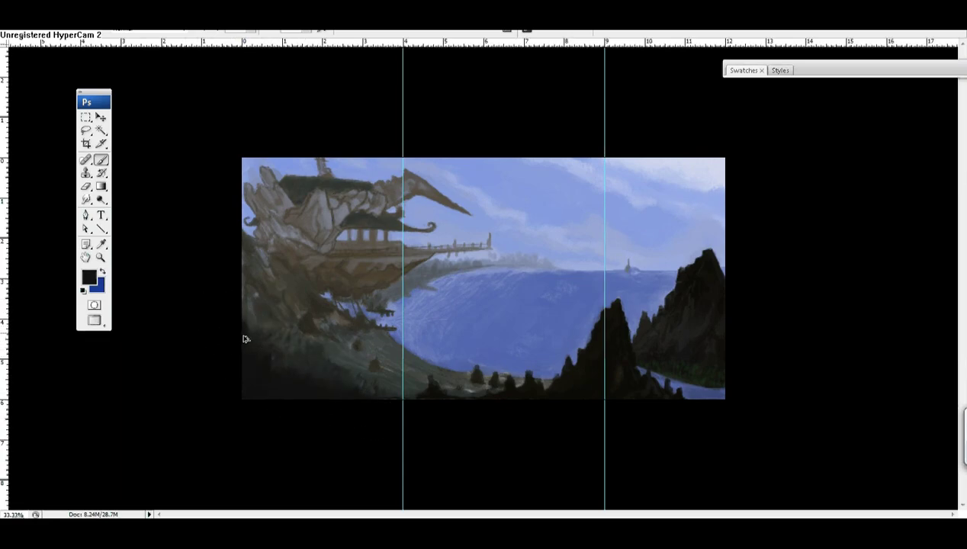
- Paint foliage texture on the left hillside with smaller brushes and sampled dark grey-greens
left_click(312, 356, "alt")
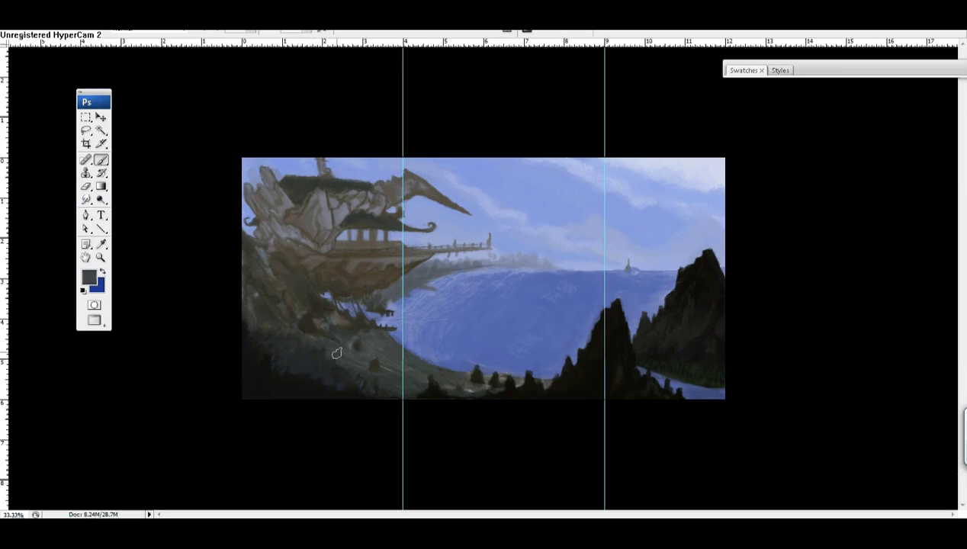
left_click(322, 382, "alt")
right_click(300, 337)
key("Escape")
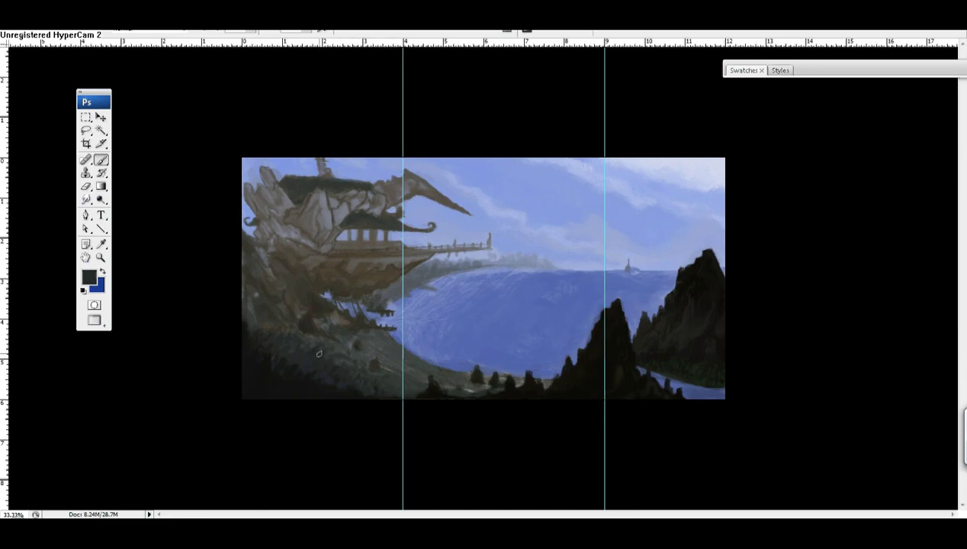
right_click(257, 329)
left_click(340, 329)
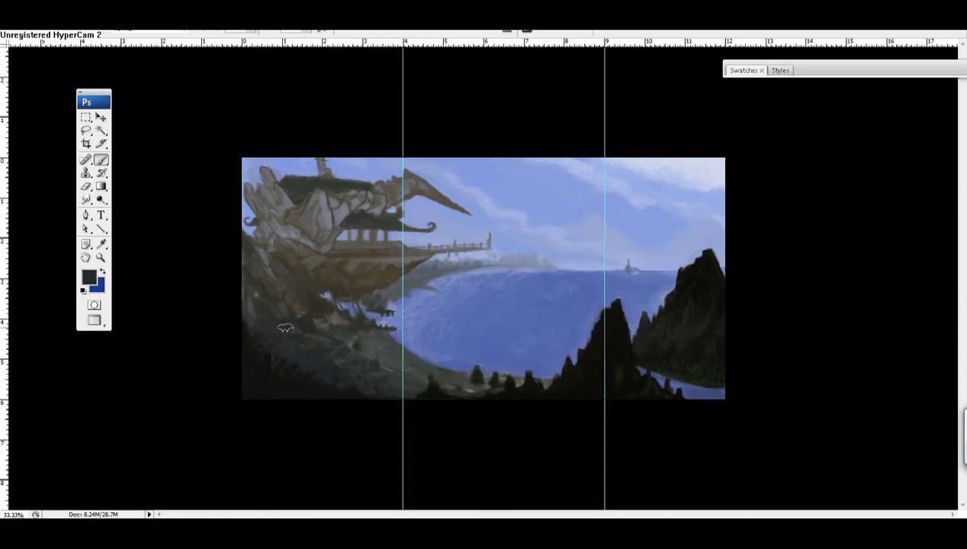
- Blend dark greens over the lower hillside and the riverbank at the foot of the right cliff
left_click(314, 375, "alt")
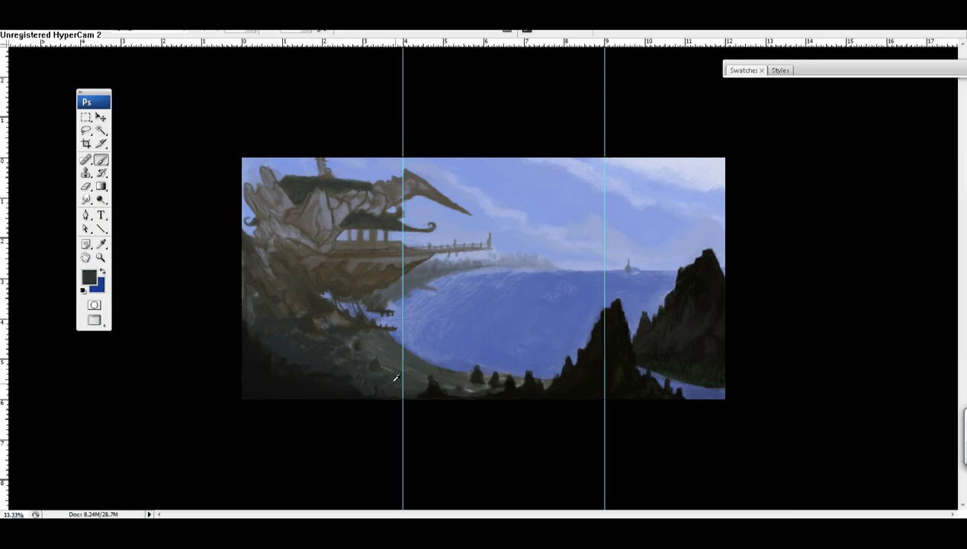
left_click(708, 374, "alt")
left_click(675, 369, "alt")
- Lighten the sky with a soft round brush and pale blue sampled from the bright upper-right cloud
right_click(684, 126)
left_click(777, 152)
left_click(711, 162, "alt")
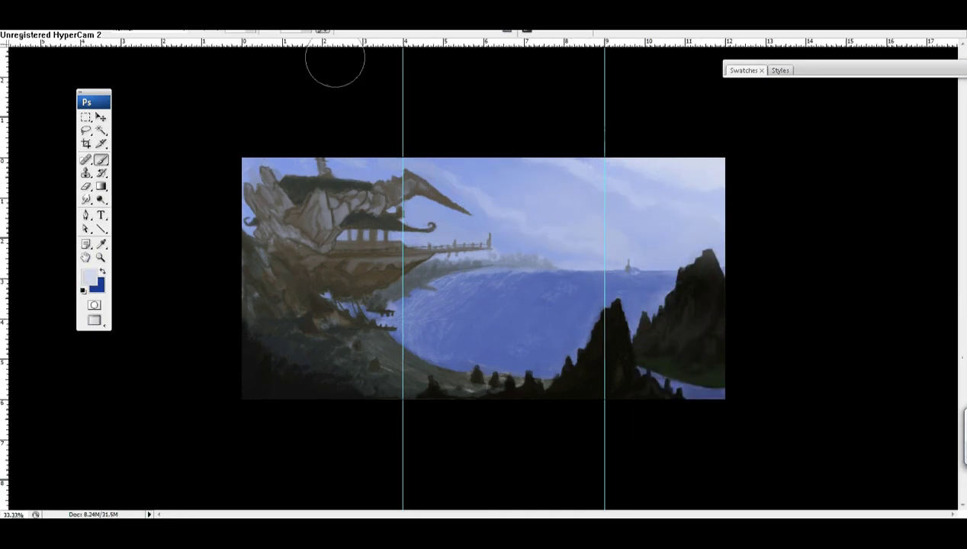
- Paint pale haze over the distant shore and horizon with a reduced soft brush, undoing the last stroke
mouse_move(492, 251)
left_mouse_down()
mouse_move(448, 276)
mouse_move(529, 279)
left_mouse_up()
key("[")
key("[")
key("[")
key("[")
key("[")
left_click_drag(416, 267, 632, 270)
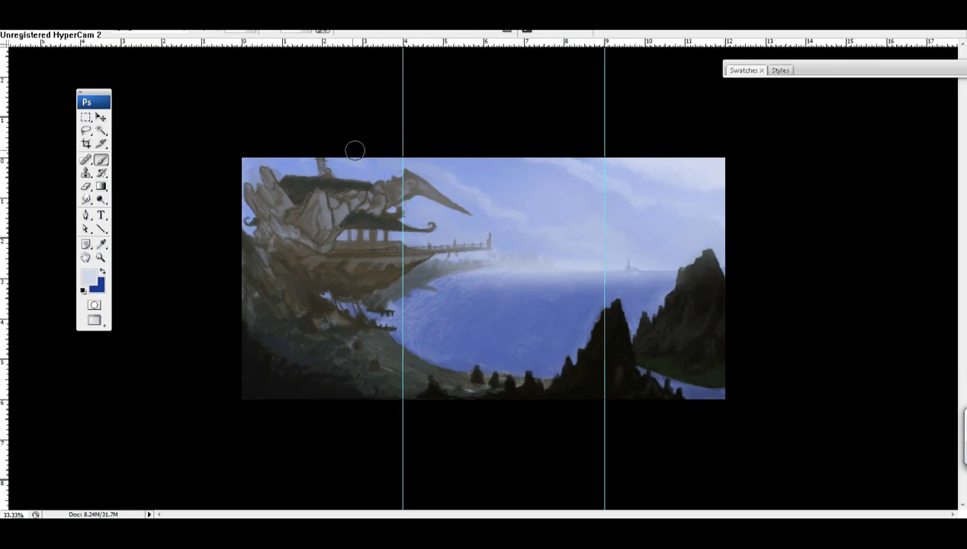
key("ctrl+z")
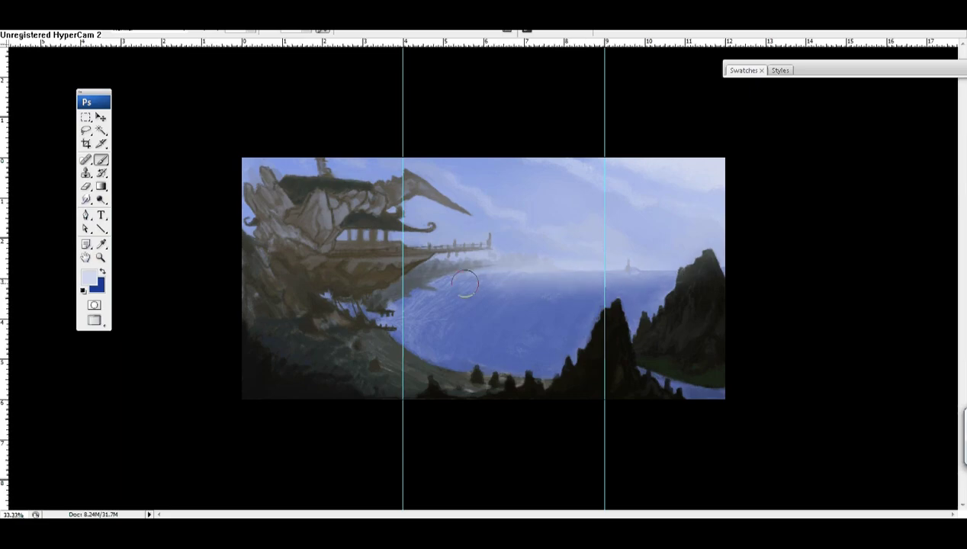
- Shade and sharpen the building's pointed roof beak with sampled greys, and clean its upper edge with sampled sky blue
right_click(626, 324)
left_click(669, 358)
left_click(415, 189, "alt")
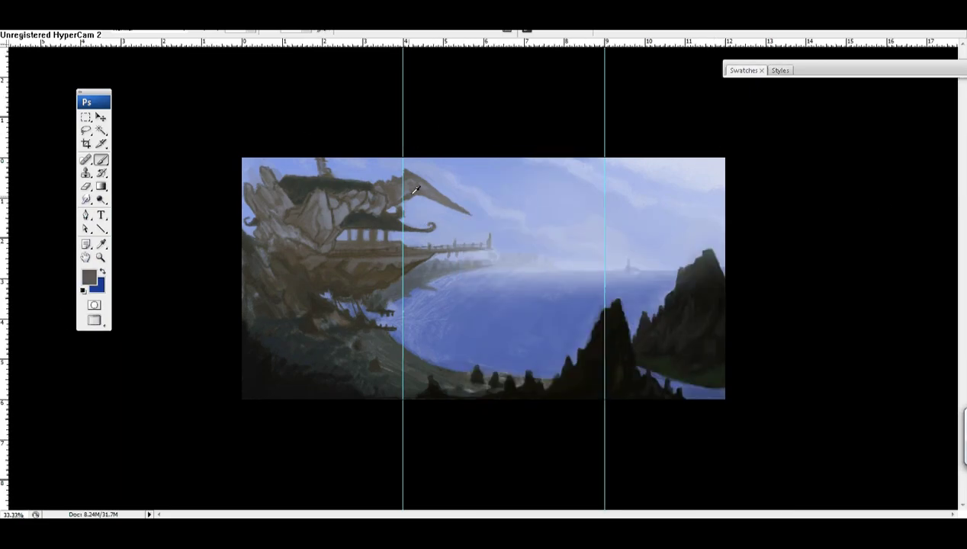
left_click(378, 180, "alt")
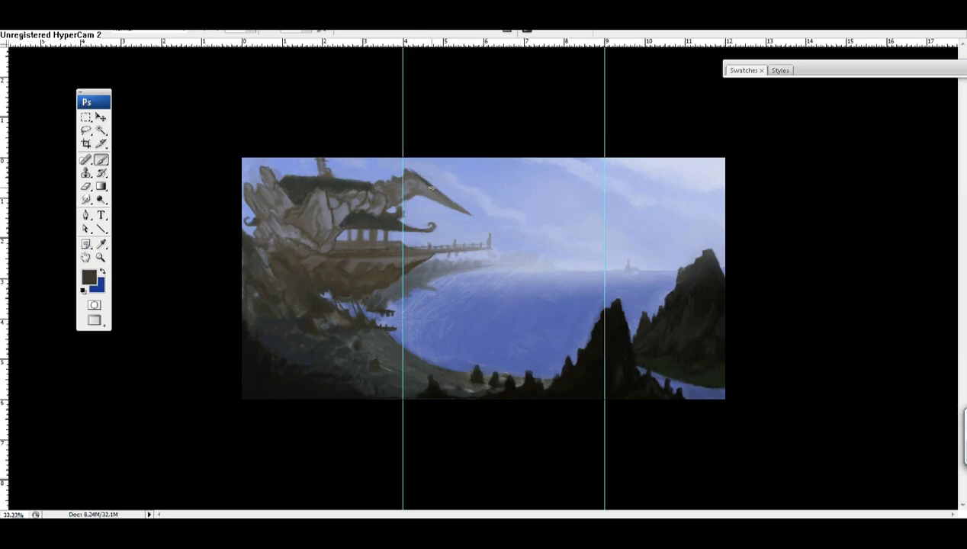
left_click(424, 188, "alt")
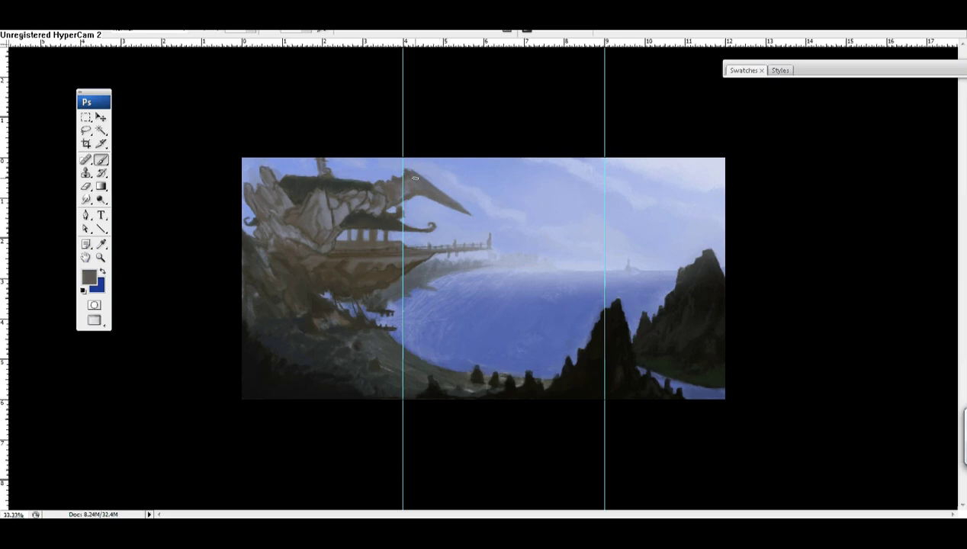
left_click(415, 185, "alt")
mouse_move(412, 180)
left_mouse_down()
mouse_move(438, 197)
mouse_move(399, 157)
left_mouse_up()
left_click(428, 197, "alt")
left_click_drag(451, 200, 421, 180)
left_click(421, 174, "alt")
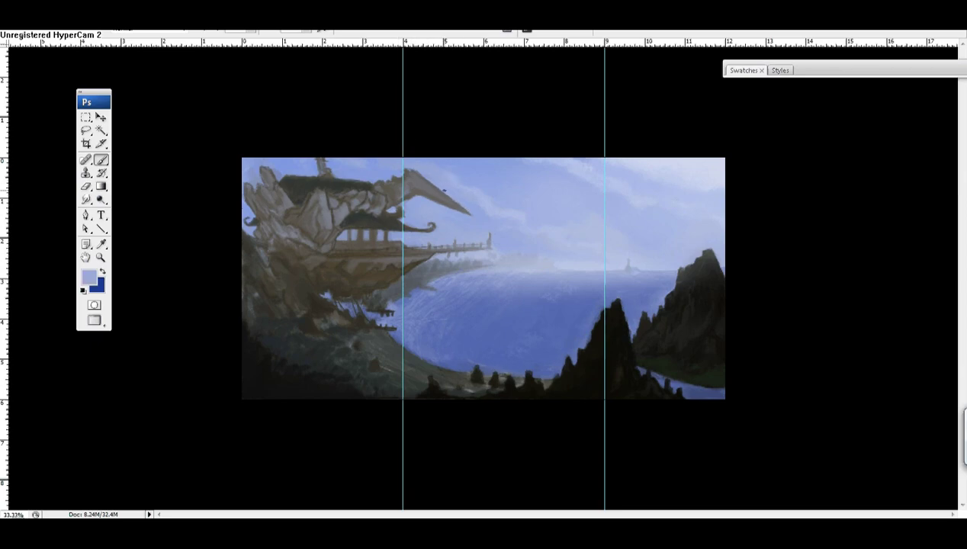
- Paint a dark brown railing with posts along the building's deck and projecting walkway
left_click(487, 221, "alt")
left_click(351, 252, "alt")
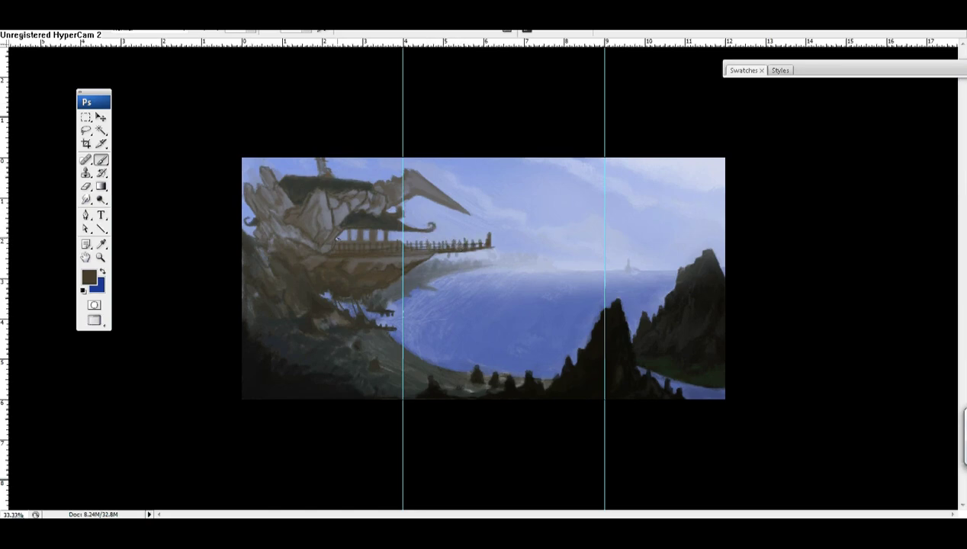
left_click(391, 195, "alt")
key("super")
- Glaze pale blue haze over the underside of the hull and the cliff with an enlarged soft brush
left_click(332, 270, "alt")
right_click(316, 282)
left_click(359, 164, "alt")
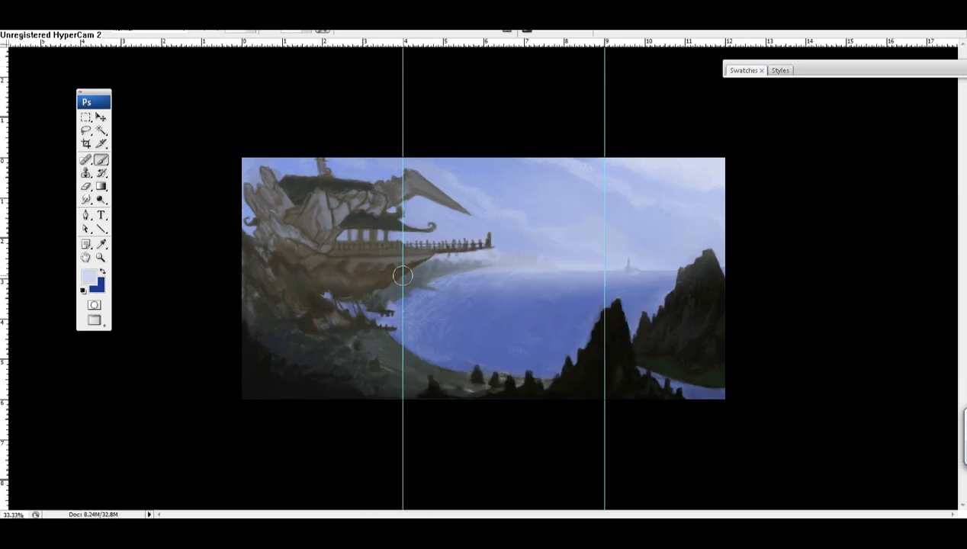
key("bracketright")
key("bracketright")
key("bracketright")
- Rework the rocky slope beneath the hull with a smaller textured brush and sampled grey and brown tones
right_click(303, 223)
left_click(308, 310, "alt")
left_click(305, 307, "alt")
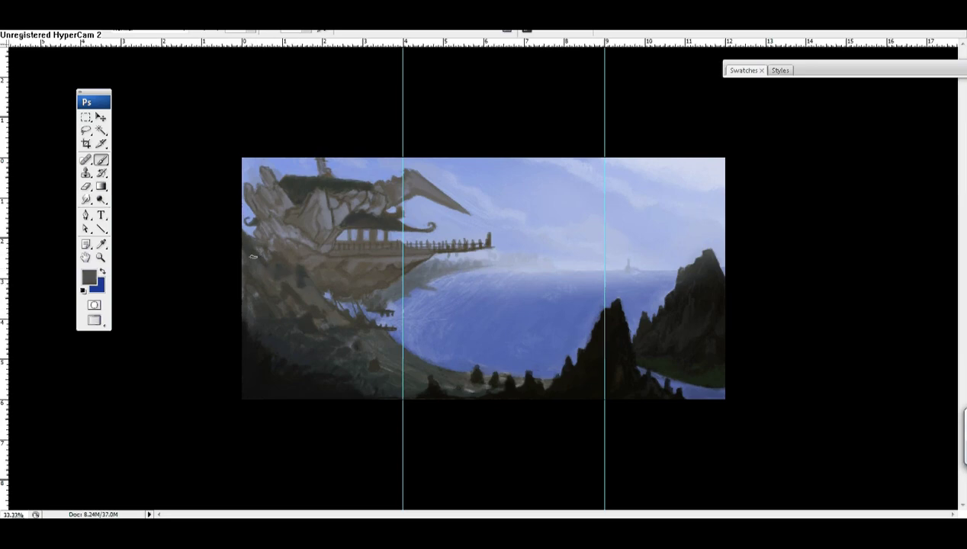
left_click(306, 325, "alt")
left_click(290, 285, "alt")
left_click(275, 277, "alt")
left_click(299, 308, "alt")
left_click(258, 300, "alt")
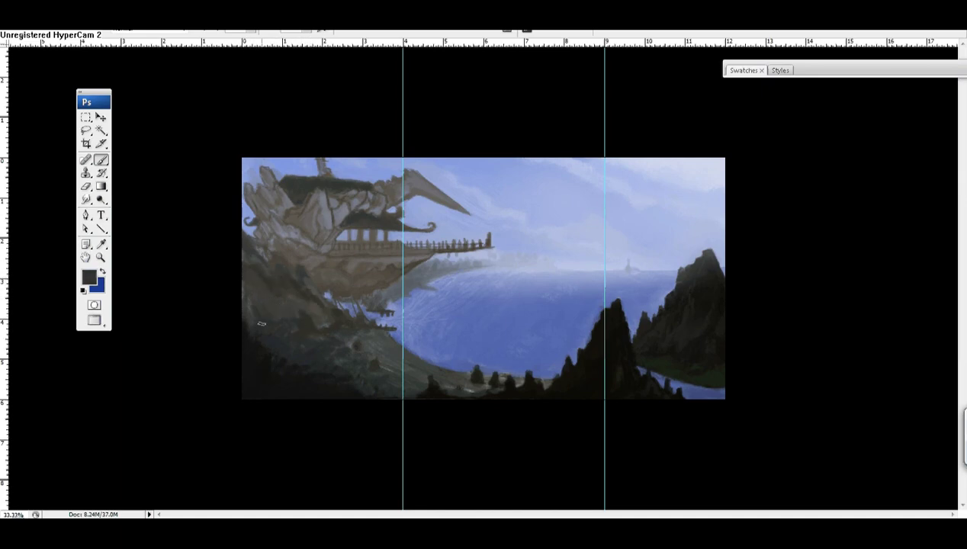
- Paint dark foliage over the left slope with a reduced tree-shaped brush and sampled near-black tones
right_click(249, 312)
scroll(610, 401, "up", 5)
left_click(579, 435)
key("Return")
key("bracketleft")
key("bracketleft")
key("bracketleft")
key("bracketleft")
key("bracketleft")
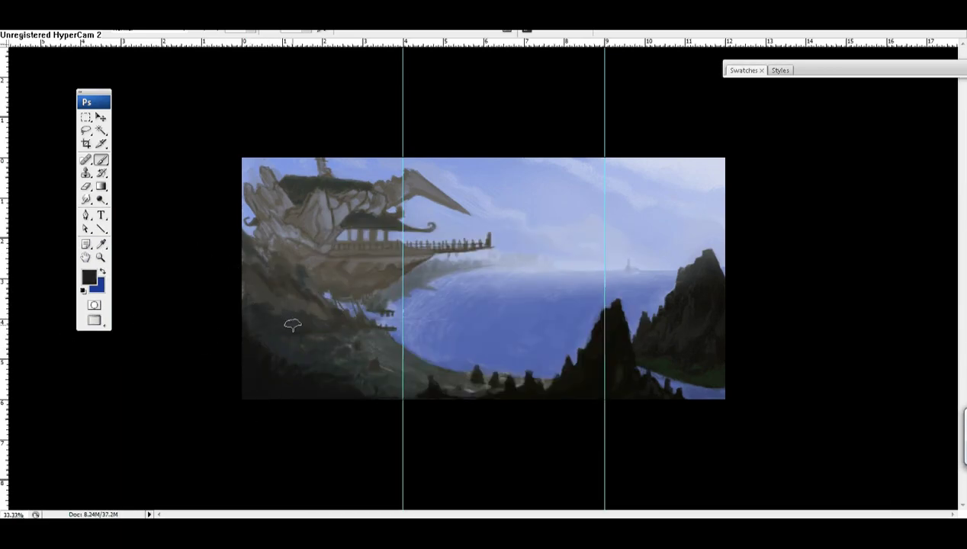
left_click(308, 310, "alt")
left_click(252, 334, "alt")
left_click(292, 319, "alt")
left_click(253, 338, "alt")
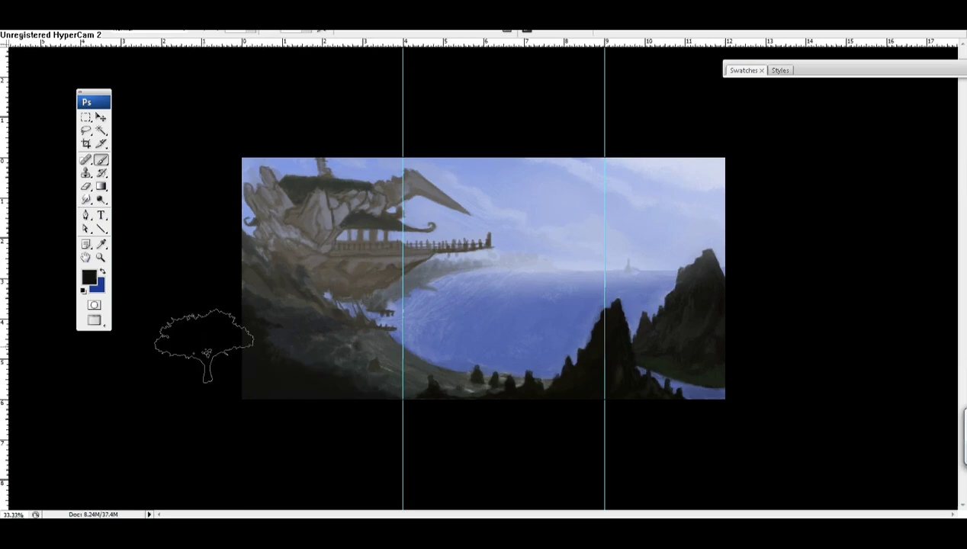
- Paint over the small dock below the hull with sampled blue, and hide the rulers and guides
left_click(399, 329, "alt")
left_click(379, 315, "alt")
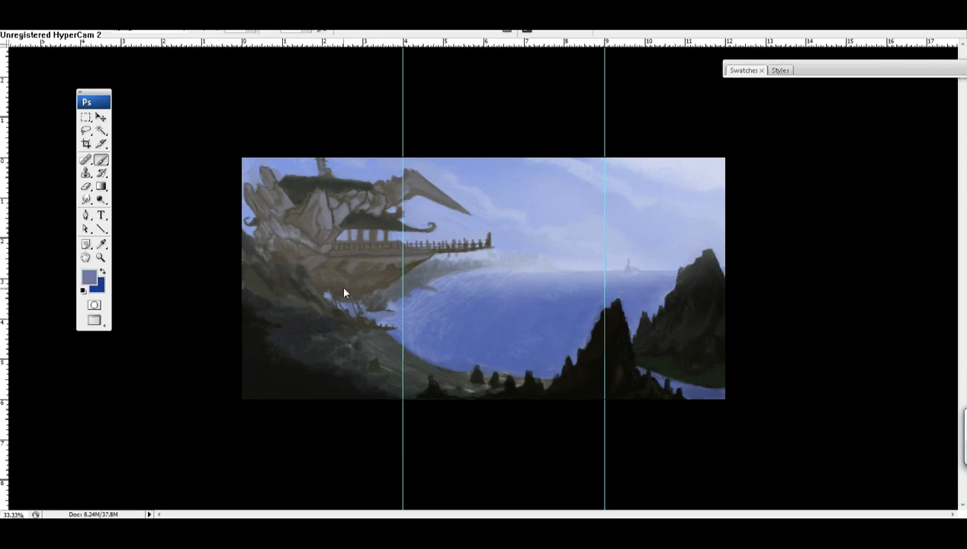
key("ctrl+r")
key("ctrl+semicolon")
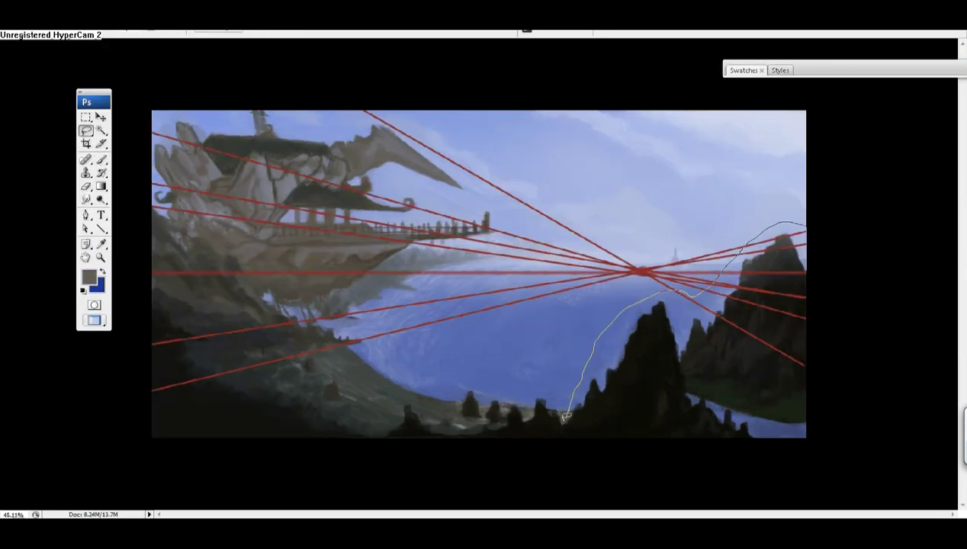
- Isolate the two right-hand cliffs with the Lasso and paint sampled sea blue around the nearer one's base
mouse_move(665, 294)
left_mouse_down()
mouse_move(605, 281)
mouse_move(725, 381)
left_mouse_up()
key("Return")
left_click(101, 159)
left_click(580, 258, "alt")
mouse_move(656, 288)
left_mouse_down()
mouse_move(614, 324)
mouse_move(626, 299)
mouse_move(637, 309)
left_mouse_up()
left_click(656, 305, "alt")
left_click_drag(602, 366, 649, 396)
mouse_move(534, 412)
left_mouse_down()
mouse_move(721, 437)
mouse_move(778, 404)
mouse_move(587, 412)
mouse_move(656, 431)
left_mouse_up()
left_click(580, 427, "alt")
left_click(611, 397, "alt")
left_click_drag(610, 397, 736, 408)
- Paint sampled sky and water blues around the far right cliff to narrow it into a freestanding rock, and hide the overlays
left_click(763, 229, "alt")
mouse_move(798, 225)
left_mouse_down()
mouse_move(711, 231)
mouse_move(734, 275)
mouse_move(715, 267)
mouse_move(797, 265)
mouse_move(717, 272)
left_mouse_up()
left_click(734, 210, "alt")
mouse_move(793, 297)
left_mouse_down()
mouse_move(777, 387)
mouse_move(786, 267)
mouse_move(778, 397)
left_mouse_up()
key("ctrl+h")
- Reshape the far rock's silhouette and sides with sampled water blue and dark rock tones
left_click(751, 348, "alt")
mouse_move(772, 294)
left_mouse_down()
mouse_move(786, 377)
mouse_move(774, 348)
left_mouse_up()
left_click(763, 284, "alt")
mouse_move(762, 290)
left_mouse_down()
mouse_move(794, 373)
mouse_move(744, 389)
mouse_move(797, 382)
left_mouse_up()
left_click(786, 347, "alt")
left_click(801, 386, "alt")
left_click(797, 352, "alt")
- Select the nearer dark rock with the Lasso, reposition it in the water, and deselect it
key("l")
left_click_drag(671, 299, 611, 389)
key("v")
left_click_drag(671, 351, 679, 351)
key("shift+Left")
key("shift+Left")
key("shift+Left")
key("shift+Left")
key("shift+Left")
key("shift+Down")
key("shift+Down")
key("shift+Down")
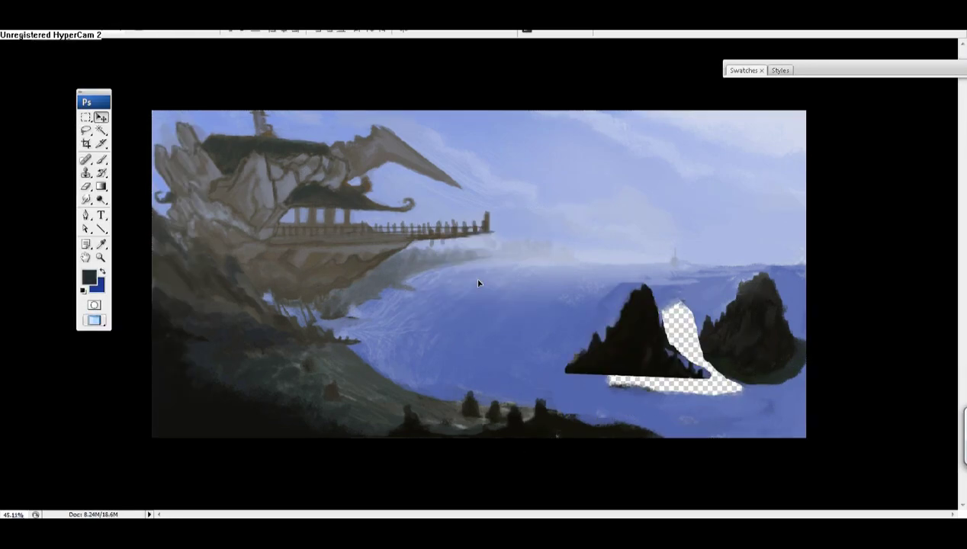
key("ctrl+d")
- Fill the transparent gap around the moved rock with sampled water blue and touch up its dark edge
key("b")
left_click(671, 301, "alt")
left_click_drag(671, 301, 732, 389)
left_click(709, 359, "alt")
mouse_move(694, 328)
left_mouse_down()
mouse_move(736, 385)
mouse_move(698, 350)
mouse_move(761, 381)
left_mouse_up()
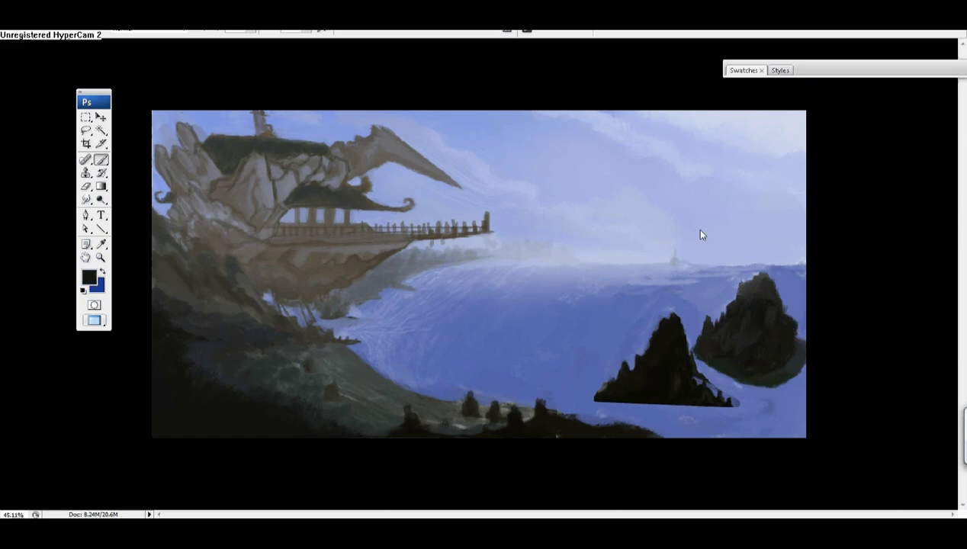
- Round off the nearer rock's flat base with near-black, and paint out the shoreline treetops with sampled sea blue
mouse_move(595, 395)
left_mouse_down()
mouse_move(725, 421)
mouse_move(715, 424)
left_mouse_up()
left_click_drag(642, 396, 592, 383)
left_click(611, 302, "alt")
left_click_drag(553, 408, 489, 401)
mouse_move(427, 385)
left_mouse_down()
mouse_move(359, 351)
mouse_move(394, 372)
left_mouse_up()
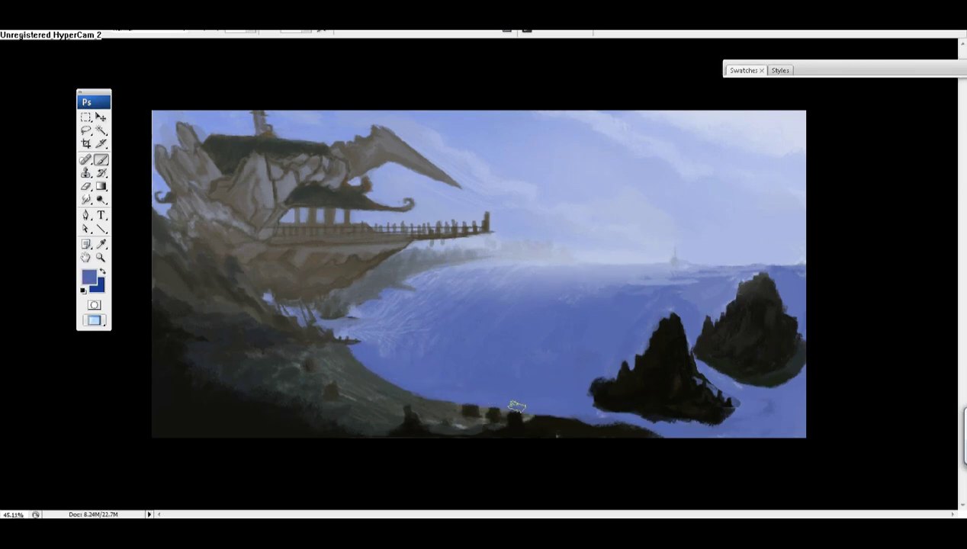
- Darken the bottom shoreline, join it to the nearer rock, and trim the rock's left base with water blue
left_click(528, 431, "alt")
mouse_move(518, 432)
left_mouse_down()
mouse_move(637, 419)
mouse_move(622, 441)
left_mouse_up()
mouse_move(714, 403)
left_mouse_down()
mouse_move(738, 399)
mouse_move(703, 423)
mouse_move(652, 430)
left_mouse_up()
left_click(614, 400, "alt")
left_click_drag(602, 377, 587, 396)
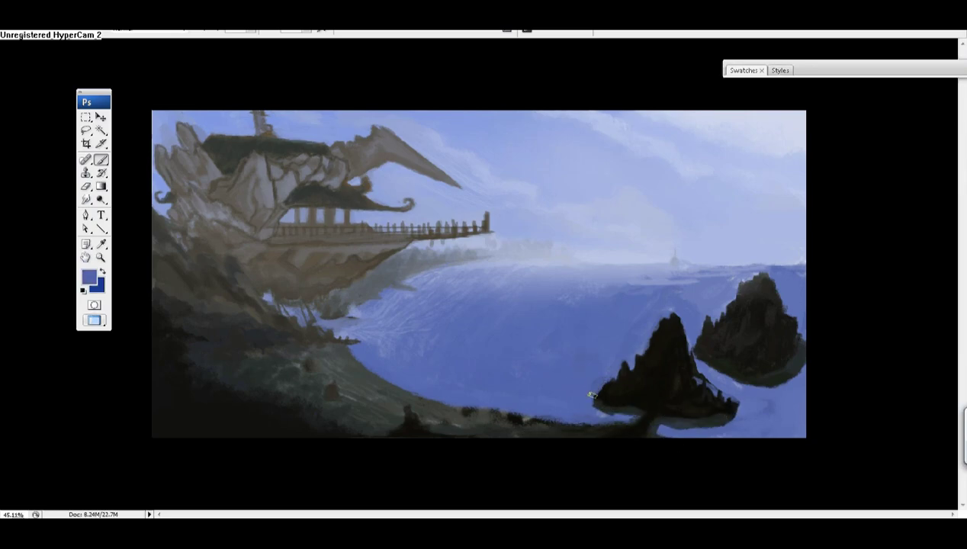
- Refine the edges of both sea rocks with sampled water blue and near-black
left_click_drag(686, 347, 706, 378)
left_click(783, 372, "alt")
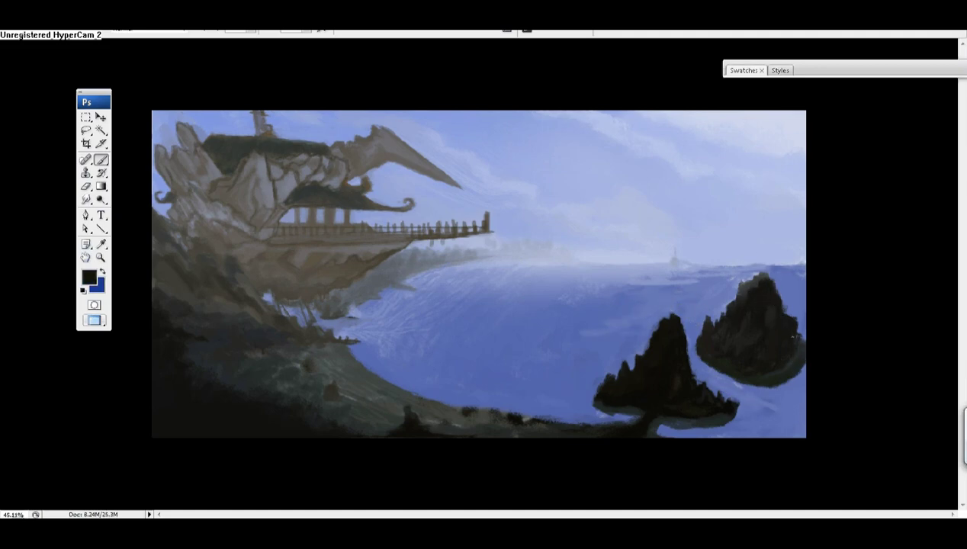
left_click(737, 285, "alt")
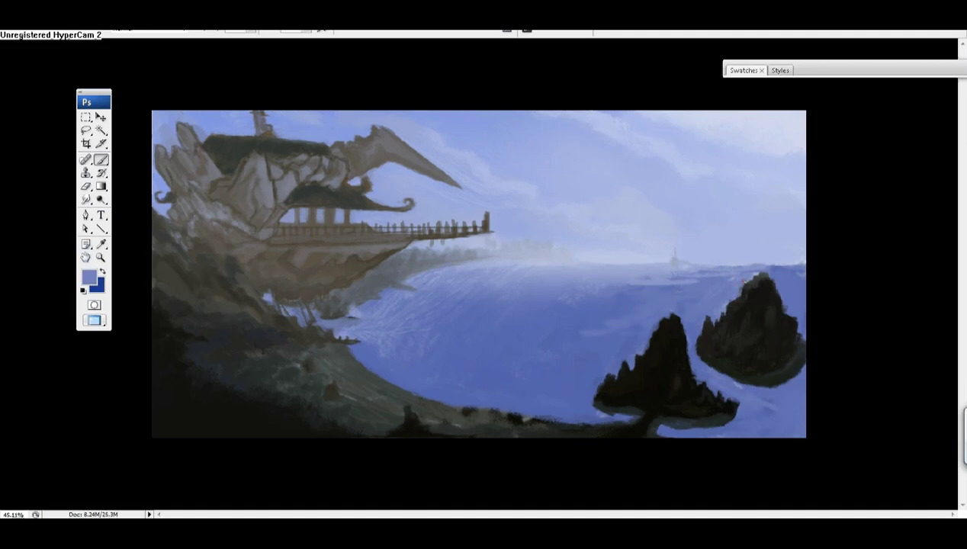
- Lighten the sky above the horizon around the distant tower with sampled pale blues
left_click(649, 263, "alt")
left_click(717, 230, "alt")
left_click(770, 242, "alt")
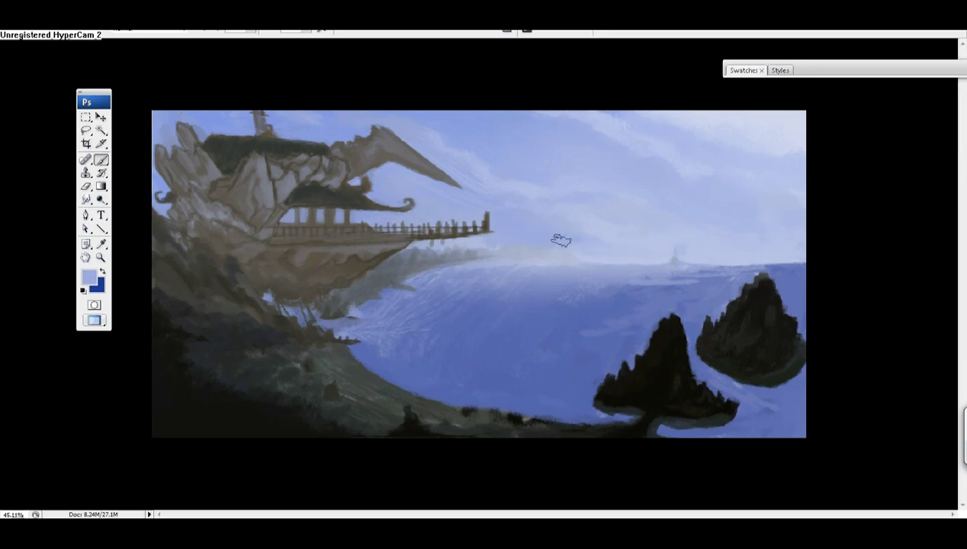
- Carve the roof beak into a slimmer, more jagged shape with sampled sky blue and greys
left_click_drag(429, 181, 396, 160)
left_click(389, 131, "alt")
left_click(383, 158, "alt")
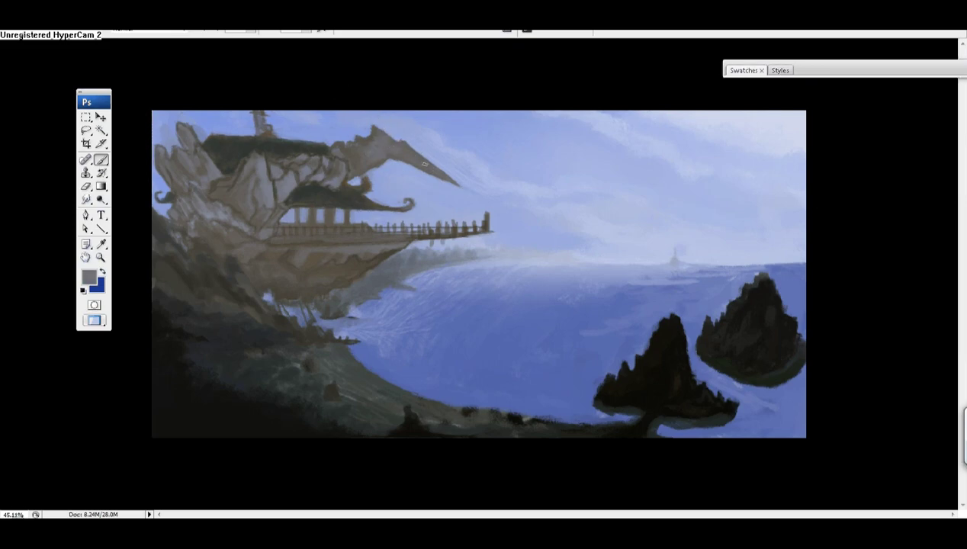
left_click(396, 139, "alt")
left_click(409, 144, "alt")
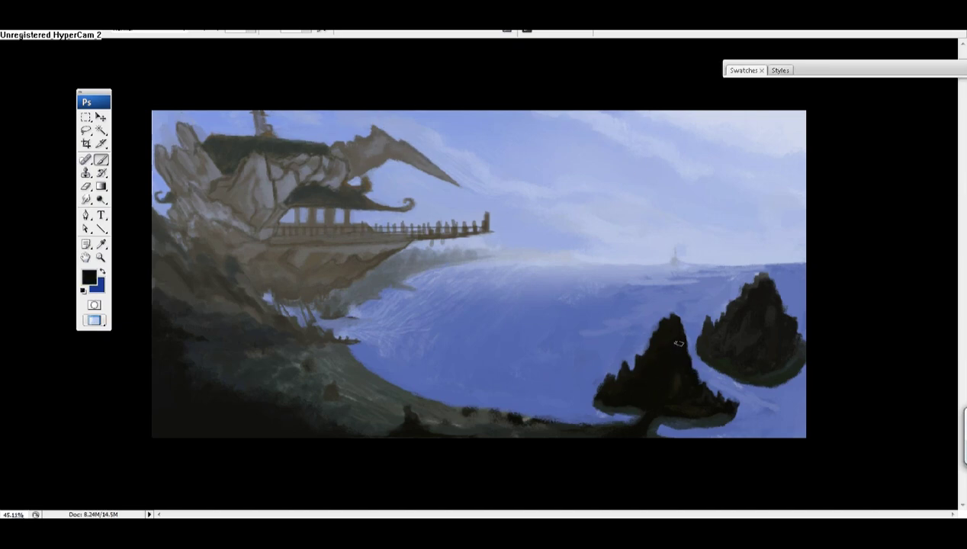
- Reshape the left side of the nearer rock with sampled water blue and near-black
left_click(614, 365, "alt")
mouse_move(634, 356)
left_mouse_down()
mouse_move(622, 334)
mouse_move(622, 378)
mouse_move(595, 389)
left_mouse_up()
left_click(633, 359, "alt")
left_click(588, 382, "alt")
left_click(610, 378, "alt")
left_click(663, 382, "alt")
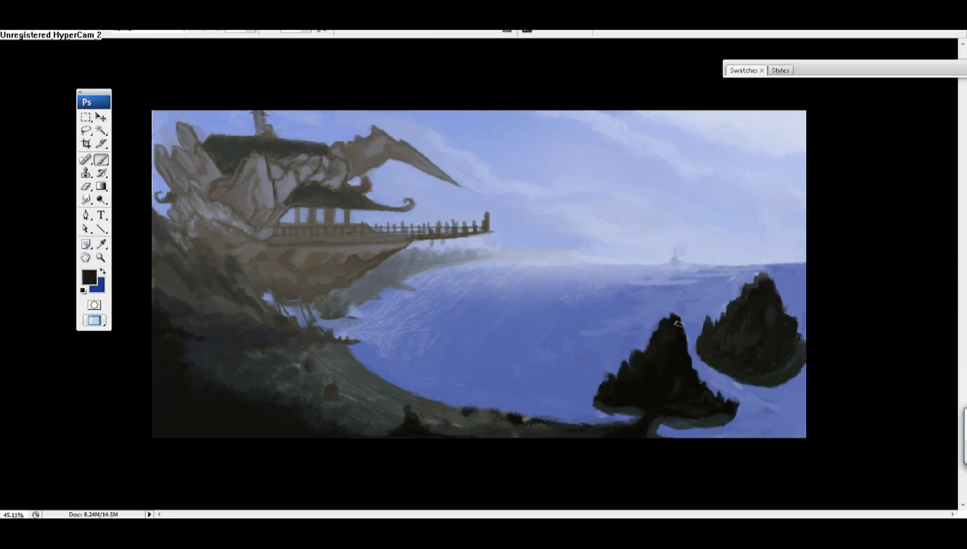
- Rework the lower right side of the nearer rock into jagged spikes with sampled water blue and dark tones
left_click(744, 412, "alt")
left_click_drag(722, 401, 713, 389)
left_click(687, 385, "alt")
left_click(743, 412, "alt")
left_click(687, 385, "alt")
left_click(709, 407, "alt")
- Paint darker blue shadow and water strokes around the base of the far rock
left_click(737, 355, "alt")
mouse_move(786, 372)
left_mouse_down()
mouse_move(731, 382)
mouse_move(705, 369)
left_mouse_up()
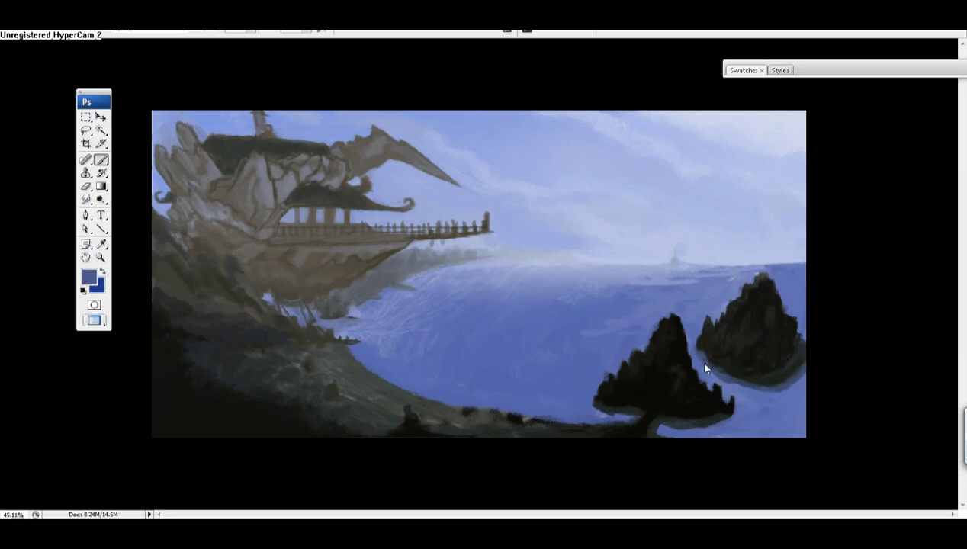
left_click(699, 354, "alt")
left_click_drag(794, 378, 710, 376)
- Clean up the horizon line and blend pale haze into the distant water with sampled blues
left_click_drag(759, 264, 698, 267)
left_click(624, 286, "alt")
mouse_move(624, 286)
left_mouse_down()
mouse_move(594, 280)
mouse_move(671, 278)
mouse_move(632, 250)
mouse_move(551, 276)
mouse_move(637, 281)
mouse_move(556, 336)
left_mouse_up()
left_click(586, 190, "alt")
left_click(656, 279, "alt")
left_click(666, 275, "alt")
left_click_drag(665, 275, 607, 283)
- Narrow and round the base of the nearer rock with sampled water blue and near-black
left_click(629, 387, "alt")
left_click(584, 397, "alt")
mouse_move(583, 393)
left_mouse_down()
mouse_move(616, 412)
mouse_move(732, 396)
mouse_move(672, 424)
left_mouse_up()
left_click(634, 412, "alt")
left_click_drag(608, 431, 637, 431)
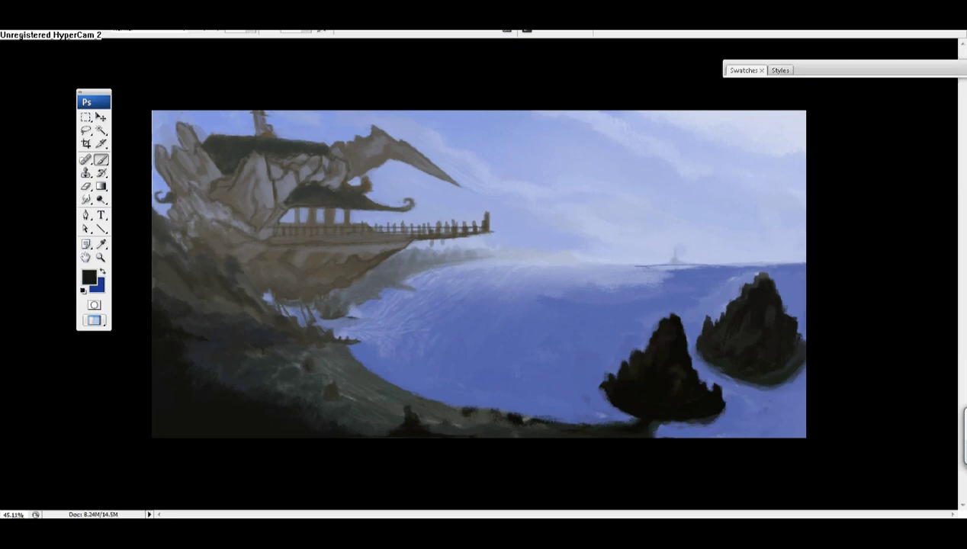
- Smooth the bottom shoreline with sampled sea blue and dark tones, and straighten the horizon above the far rock
left_click(545, 415, "alt")
mouse_move(564, 416)
left_mouse_down()
mouse_move(450, 405)
mouse_move(735, 415)
left_mouse_up()
left_click_drag(720, 265, 769, 263)
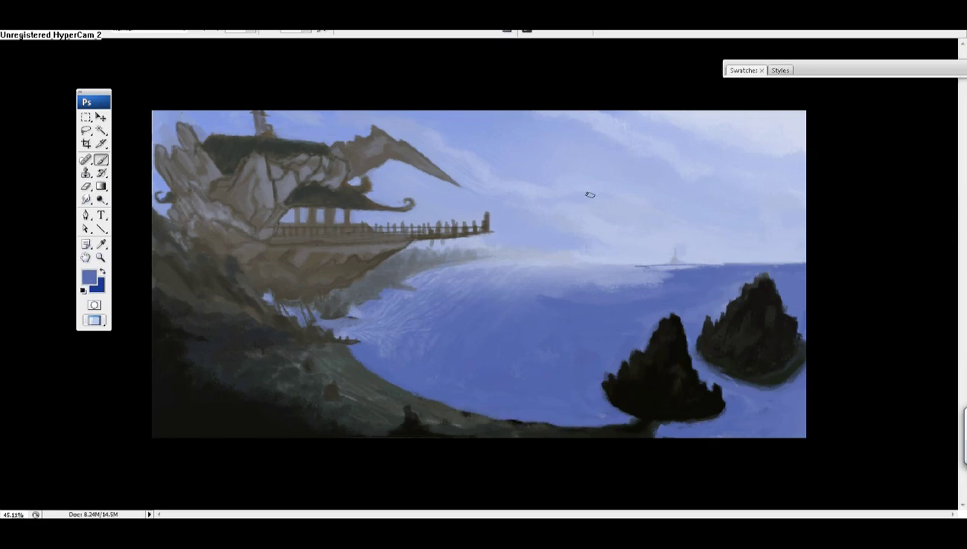
left_click_drag(501, 416, 568, 421)
left_click(661, 436, "alt")
left_click(648, 429, "alt")
left_click(787, 429, "alt")
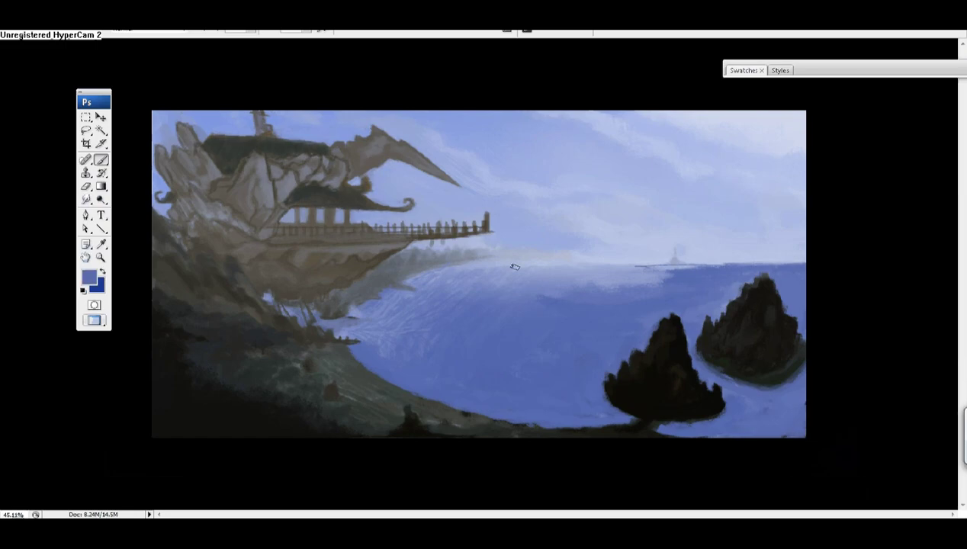
- Change the brush and brush sampled pale haze over the water just below the horizon
left_click(641, 364, "alt")
right_click(839, 449)
left_click(603, 267, "alt")
left_click_drag(558, 284, 596, 260)
- Model the nearer rock's faces with sampled dark greys, and trim its base and the adjoining shoreline with water blue
left_click(650, 394, "alt")
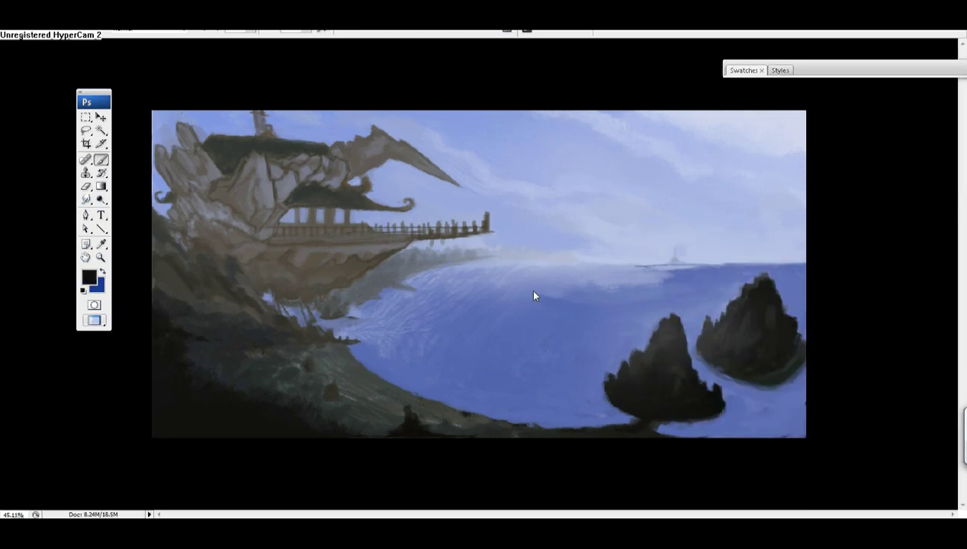
mouse_move(669, 411)
left_mouse_down()
mouse_move(652, 359)
mouse_move(610, 391)
left_mouse_up()
left_click(639, 364, "alt")
left_click(662, 340, "alt")
left_click_drag(662, 340, 657, 352)
left_click(672, 411, "alt")
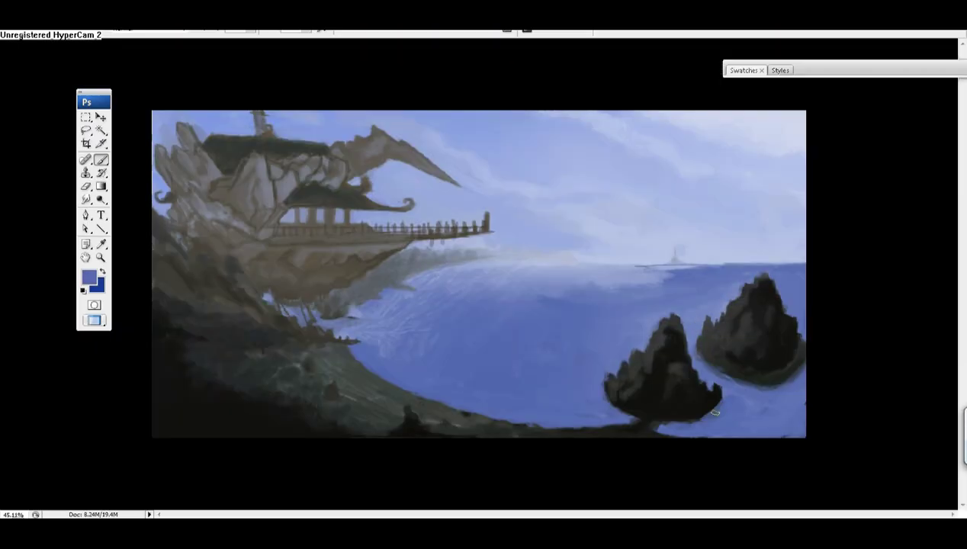
mouse_move(591, 421)
left_mouse_down()
mouse_move(619, 430)
mouse_move(564, 426)
left_mouse_up()
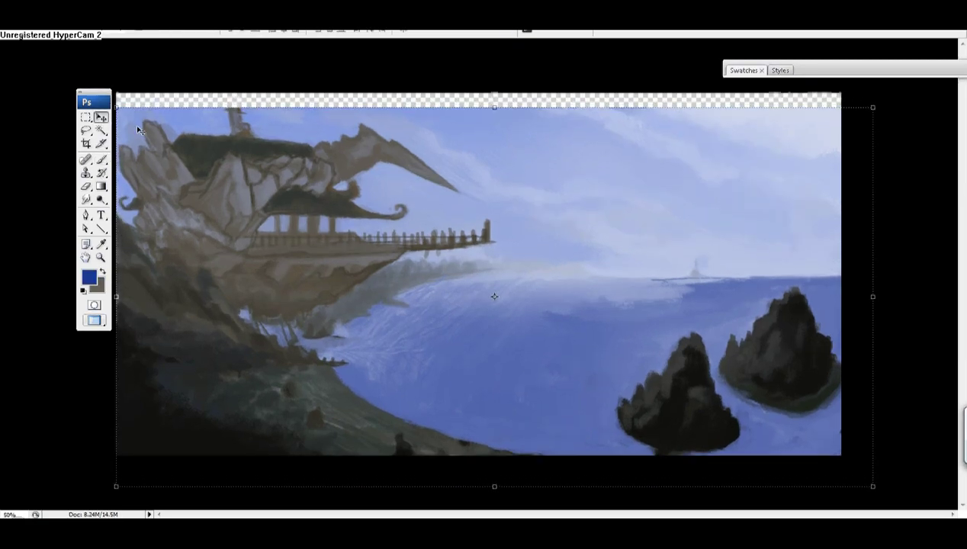
- Move the painting down on the canvas and stretch the top strip of sky to fill the empty area
left_click_drag(223, 159, 222, 193)
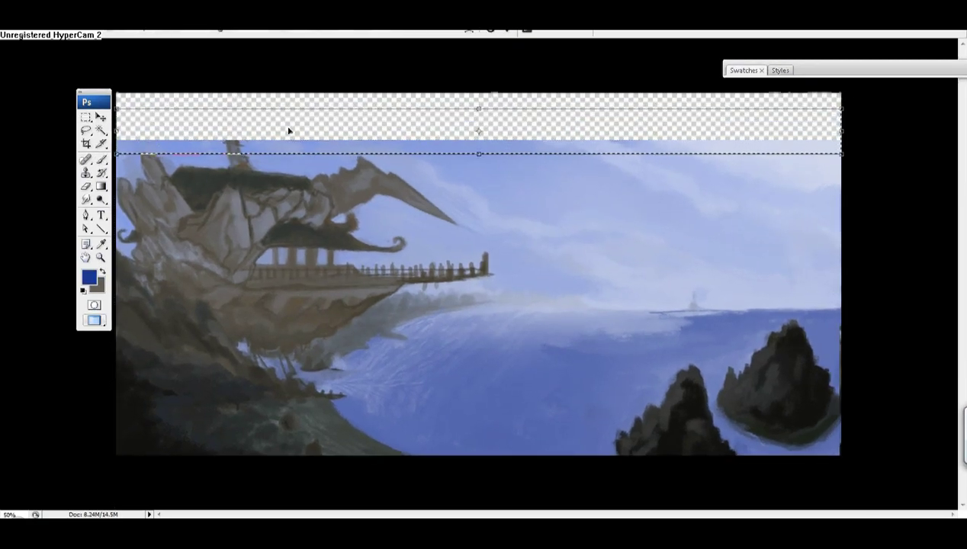
key("ctrl+minus")
key("Return")
- Paint over the stretched streaks along the top of the sky with sampled blue and pale cloud tones
key("b")
left_click(350, 187, "alt")
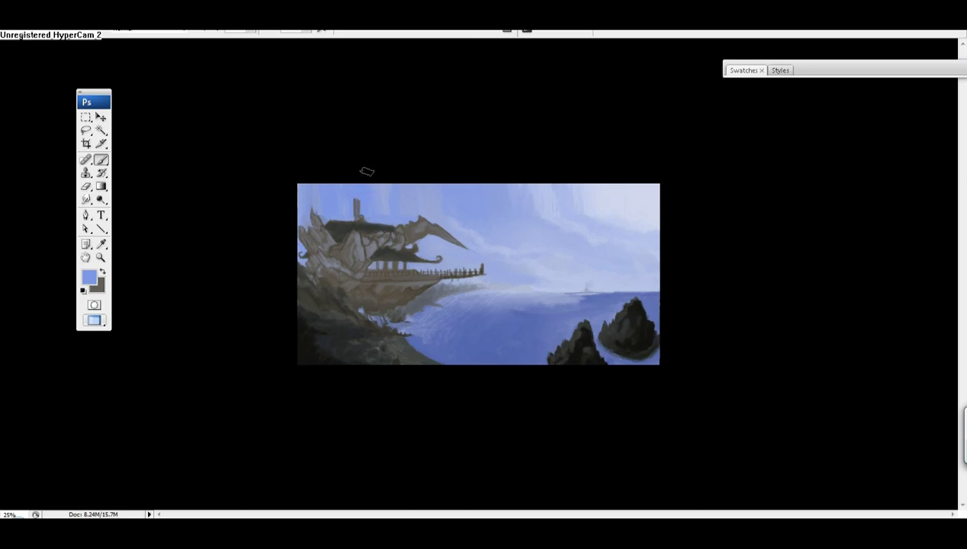
key("ctrl+plus")
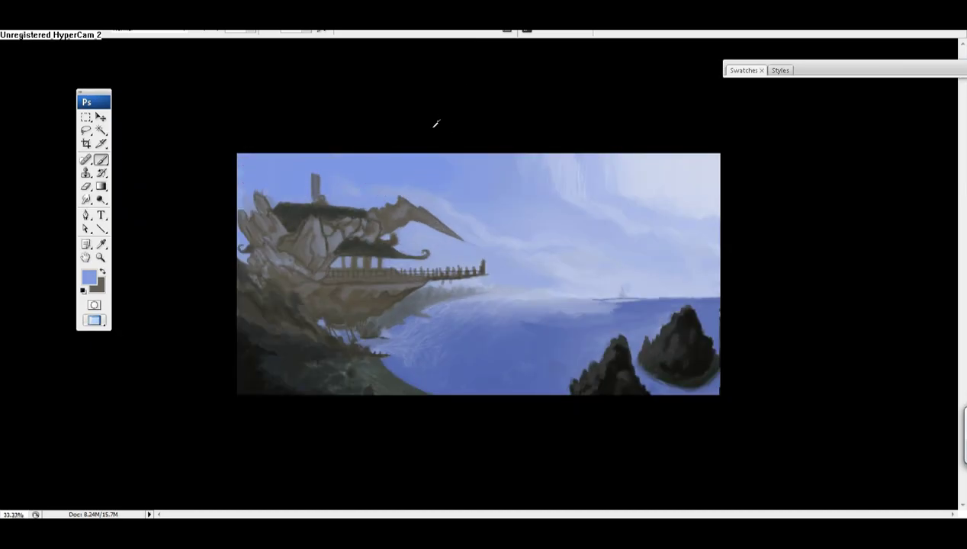
left_click_drag(602, 153, 515, 172)
left_click(594, 201, "alt")
mouse_move(580, 168)
left_mouse_down()
mouse_move(656, 164)
mouse_move(649, 199)
mouse_move(568, 158)
left_mouse_up()
left_click(568, 158, "alt")
left_click(510, 183, "alt")
left_click(464, 166, "alt")
mouse_move(510, 183)
left_mouse_down()
mouse_move(464, 167)
mouse_move(641, 196)
left_mouse_up()
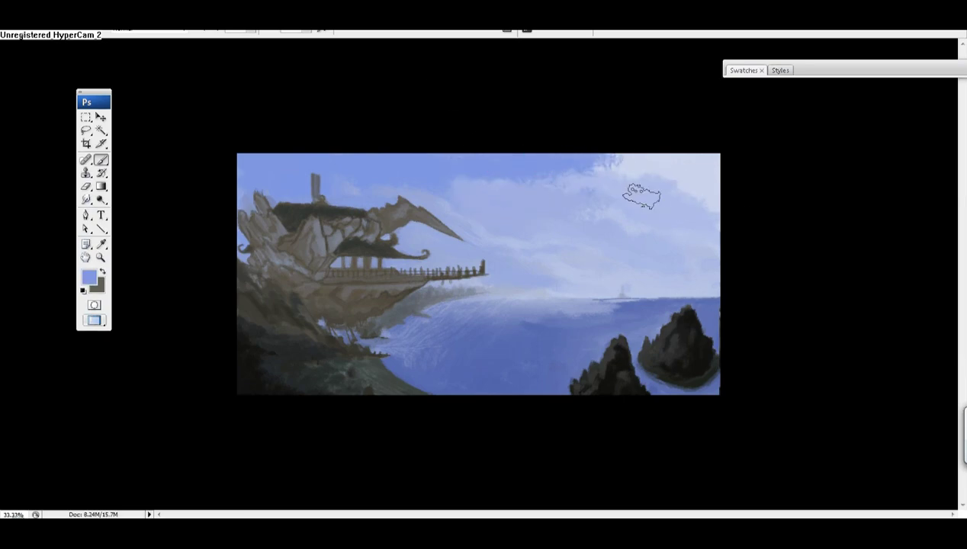
- Shape wispy clouds across the upper sky with sampled pale and mid blues
mouse_move(427, 186)
left_mouse_down()
mouse_move(376, 184)
mouse_move(395, 154)
left_mouse_up()
left_click(492, 190, "alt")
left_click(506, 186, "alt")
left_click(537, 200, "alt")
left_click_drag(538, 201, 663, 166)
left_click(698, 205, "alt")
left_click(566, 218, "alt")
- Paint out the tower on the roof with sampled sky blue, and clean up the upper roof's edge and the curled ornament
left_click(317, 156, "alt")
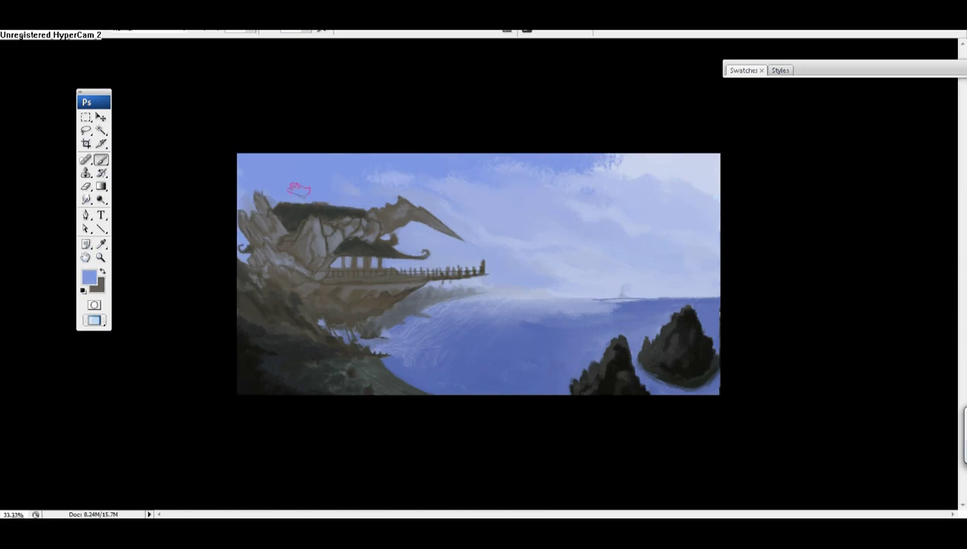
left_click_drag(270, 202, 361, 206)
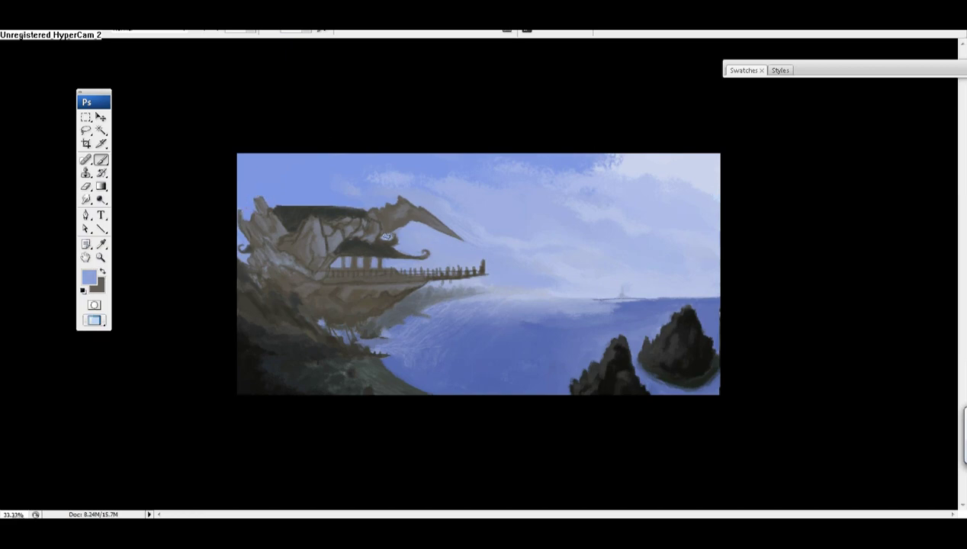
mouse_move(355, 218)
left_mouse_down()
mouse_move(336, 221)
mouse_move(429, 209)
left_mouse_up()
left_click(436, 217, "alt")
left_click(303, 196, "alt")
left_click(348, 204, "alt")
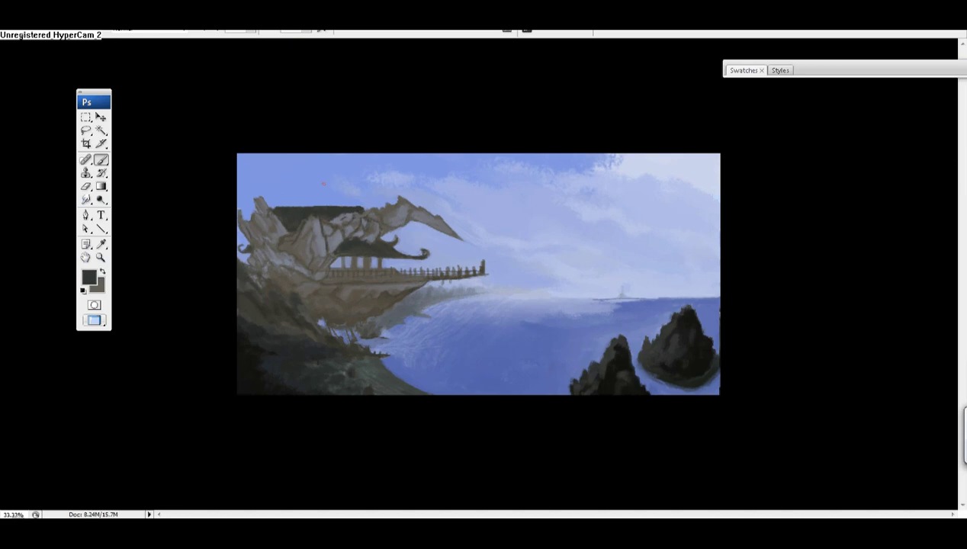
- Darken the curled roof tip at the far left, and paint the two sea rocks out with sampled water blue
left_click(245, 250, "alt")
left_click(241, 248, "alt")
left_click(400, 374, "alt")
left_click(427, 387, "alt")
left_click(447, 386, "alt")
mouse_move(690, 326)
left_mouse_down()
mouse_move(575, 363)
mouse_move(566, 391)
mouse_move(710, 351)
mouse_move(600, 380)
left_mouse_up()
left_click(559, 333, "alt")
mouse_move(559, 334)
left_mouse_down()
mouse_move(538, 339)
mouse_move(553, 364)
mouse_move(692, 380)
mouse_move(524, 336)
mouse_move(416, 328)
mouse_move(467, 308)
left_mouse_up()
- Tidy the walkway's outer end and underside, and define the distant shore beneath it with sampled tones
left_click(479, 283, "alt")
mouse_move(491, 275)
left_mouse_down()
mouse_move(419, 294)
mouse_move(456, 303)
left_mouse_up()
left_click(433, 264, "alt")
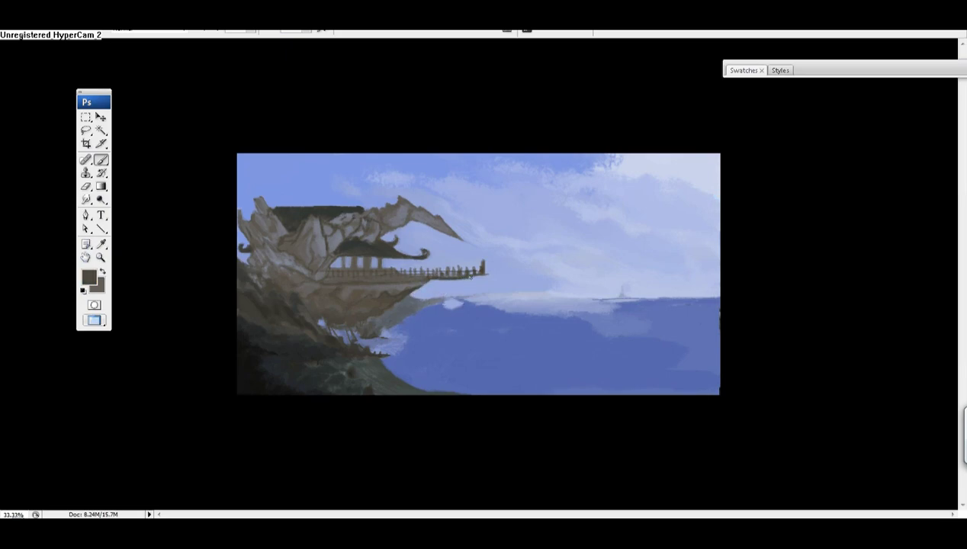
left_click(473, 278, "alt")
left_click_drag(472, 277, 436, 278)
left_click(427, 291, "alt")
left_click(406, 296, "alt")
left_click(402, 316, "alt")
- Blend pale haze into the water below the horizon and brush soft blue bands across the sea
mouse_move(450, 294)
left_mouse_down()
mouse_move(426, 289)
mouse_move(427, 299)
mouse_move(581, 312)
left_mouse_up()
left_click(505, 304, "alt")
left_click(489, 327, "alt")
left_click_drag(489, 328, 534, 316)
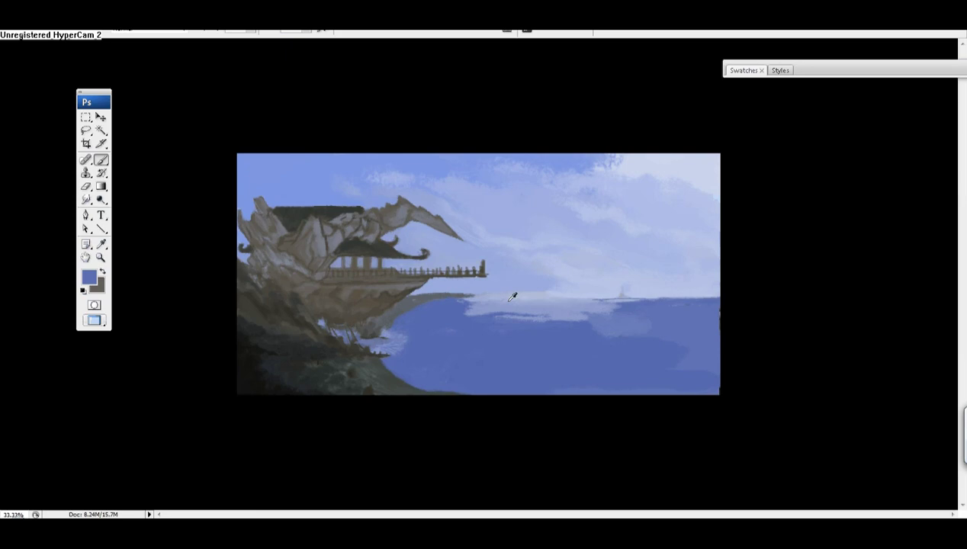
mouse_move(473, 309)
left_mouse_down()
mouse_move(598, 333)
mouse_move(666, 363)
mouse_move(650, 311)
mouse_move(455, 309)
mouse_move(618, 305)
left_mouse_up()
left_click(569, 303, "alt")
mouse_move(458, 324)
left_mouse_down()
mouse_move(633, 321)
mouse_move(526, 355)
left_mouse_up()
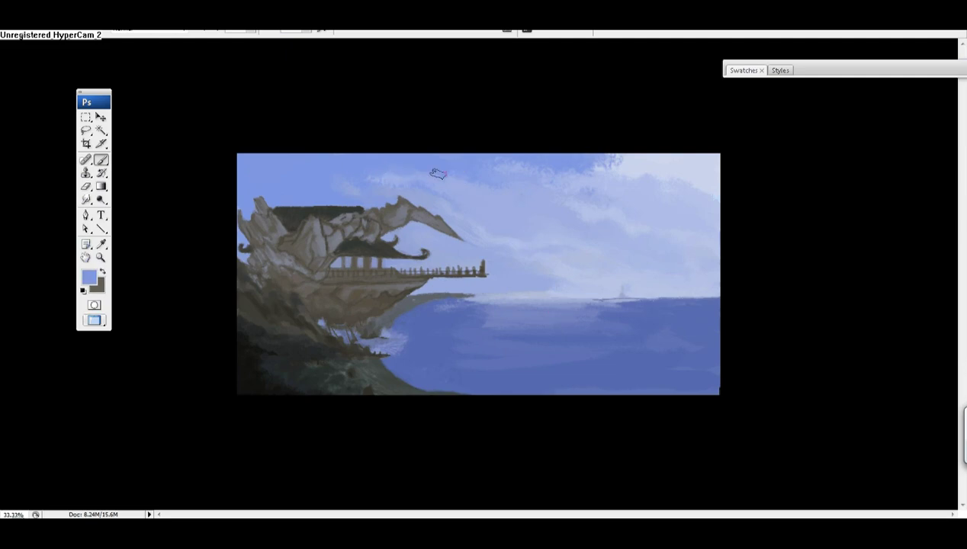
- Refine the upper clouds with sampled pale blue, and sharpen the rock spire and the openings between the columns
left_click(518, 197, "alt")
left_click(535, 168, "alt")
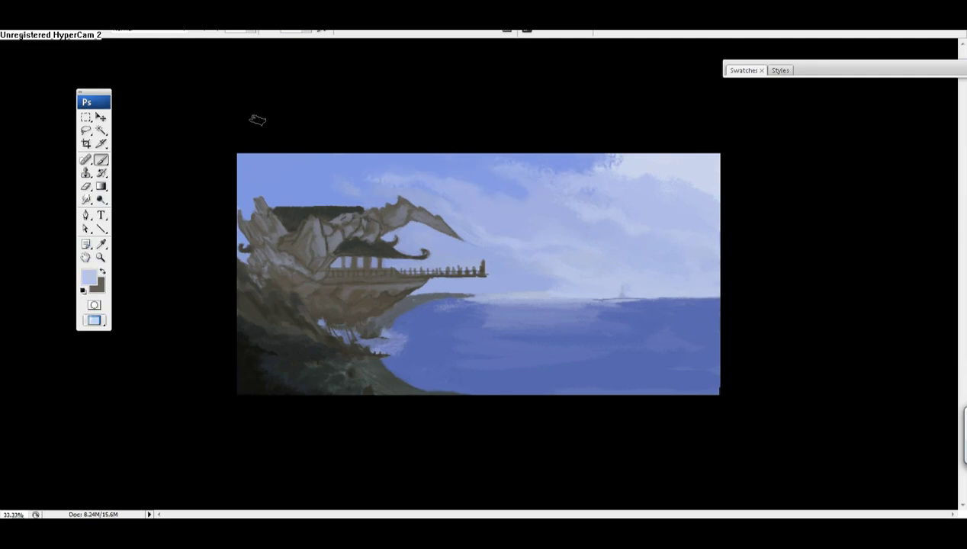
left_click(260, 197, "alt")
left_click(367, 260, "alt")
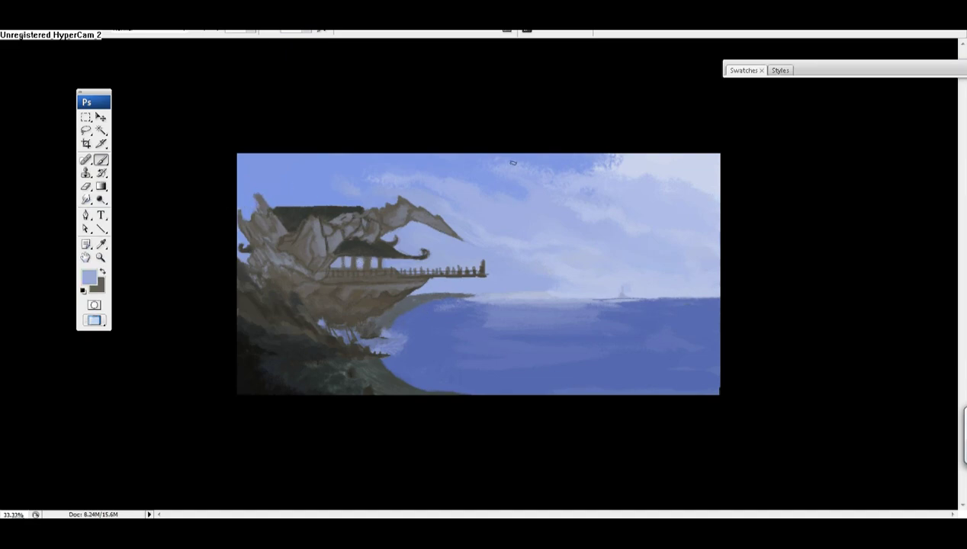
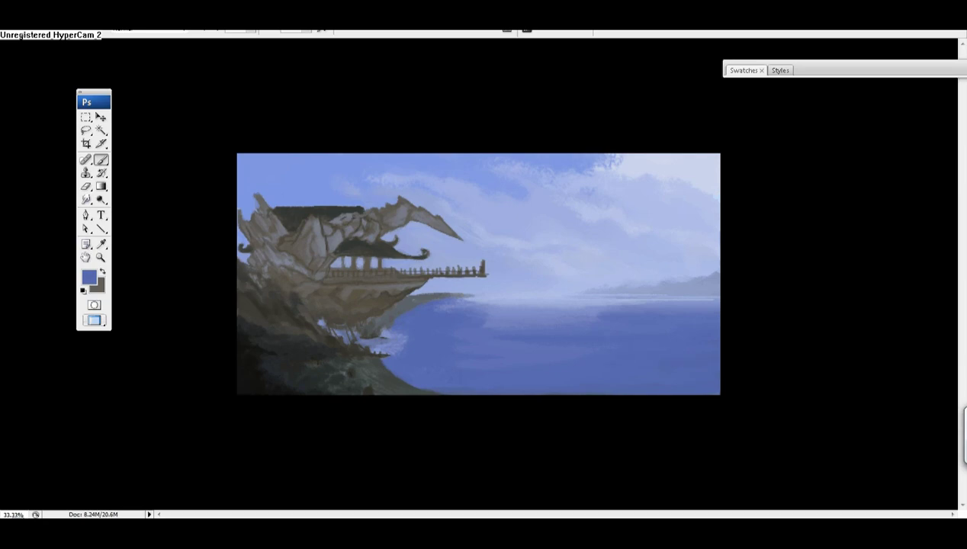
- Darken the foreground sea with broad deep-blue strokes, and touch up the clouds and near-shore water with sampled tones
left_click(934, 204)
left_click_drag(488, 382, 641, 380)
mouse_move(695, 324)
left_mouse_down()
mouse_move(666, 348)
mouse_move(473, 379)
mouse_move(711, 355)
mouse_move(446, 347)
mouse_move(614, 381)
mouse_move(875, 203)
mouse_move(574, 373)
mouse_move(624, 347)
mouse_move(504, 370)
mouse_move(637, 369)
mouse_move(470, 378)
left_mouse_up()
scroll(691, 71, "down", 3)
left_click(551, 184, "alt")
left_click(553, 191, "alt")
left_click(602, 215, "alt")
left_click(450, 286, "alt")
- Shade the underside of the building's overhanging base and the shore rocks below it with sampled near-black
key("ctrl+plus")
key("ctrl+plus")
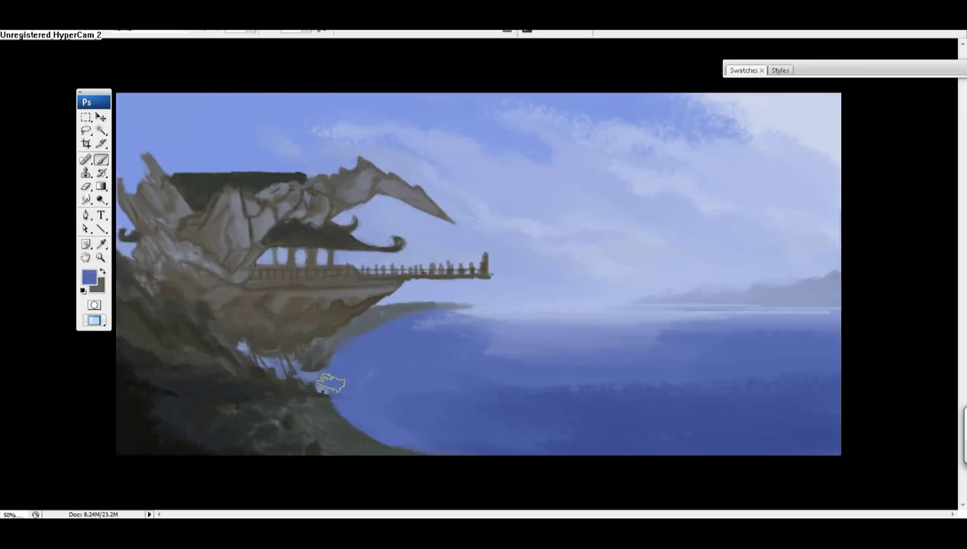
left_click(223, 190, "alt")
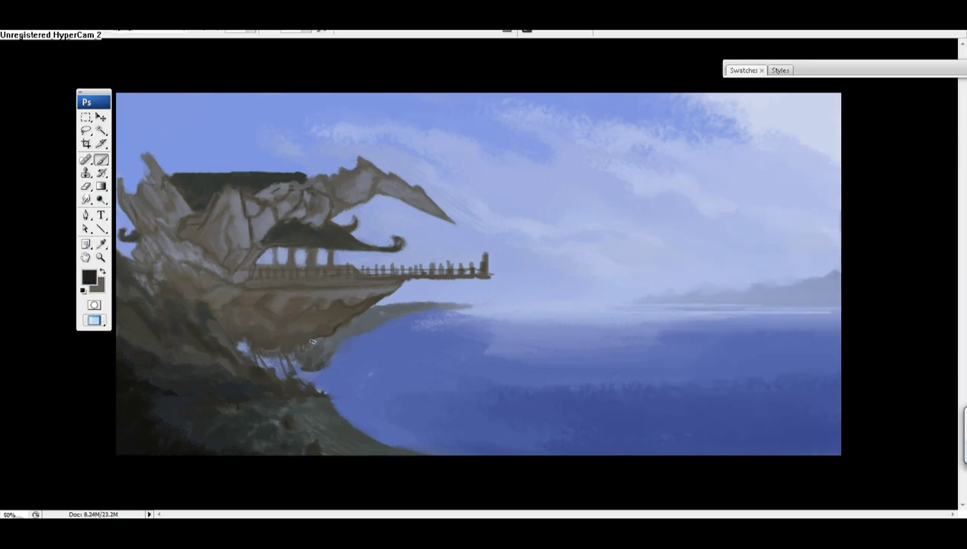
left_click_drag(259, 379, 295, 397)
mouse_move(208, 319)
left_mouse_down()
mouse_move(254, 344)
mouse_move(257, 335)
mouse_move(288, 341)
mouse_move(325, 331)
mouse_move(333, 325)
mouse_move(283, 339)
mouse_move(306, 337)
mouse_move(339, 304)
mouse_move(267, 323)
mouse_move(224, 315)
mouse_move(294, 323)
mouse_move(368, 302)
mouse_move(337, 305)
mouse_move(288, 338)
mouse_move(238, 307)
mouse_move(228, 323)
mouse_move(236, 307)
mouse_move(288, 322)
mouse_move(348, 311)
mouse_move(224, 322)
left_mouse_up()
left_click(282, 338, "alt")
left_click(282, 338, "alt")
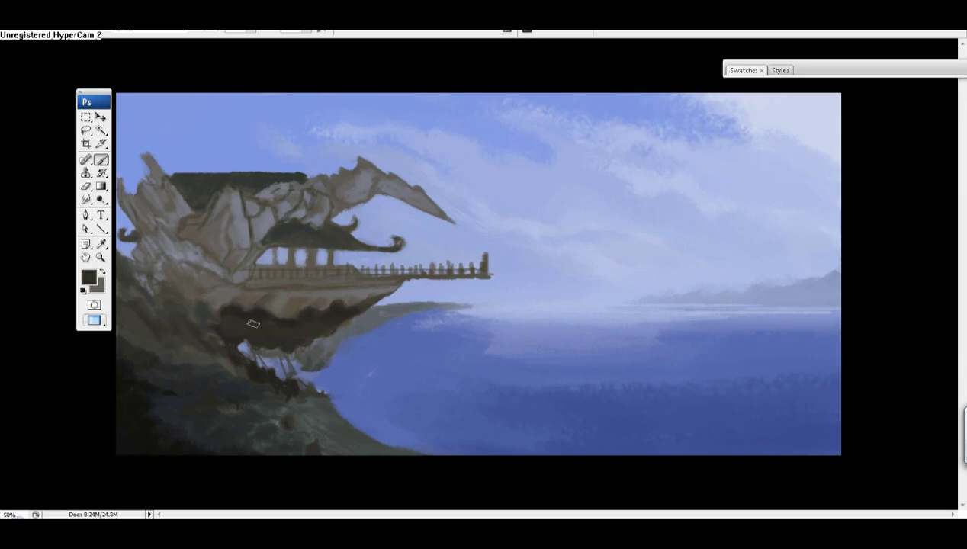
- Model rock facets on the overhang's shadowed underside and its hanging tip with sampled browns and darks
left_click(195, 338, "alt")
left_click_drag(328, 321, 256, 339)
left_click(316, 323, "alt")
left_click(252, 336, "alt")
left_click(238, 329, "alt")
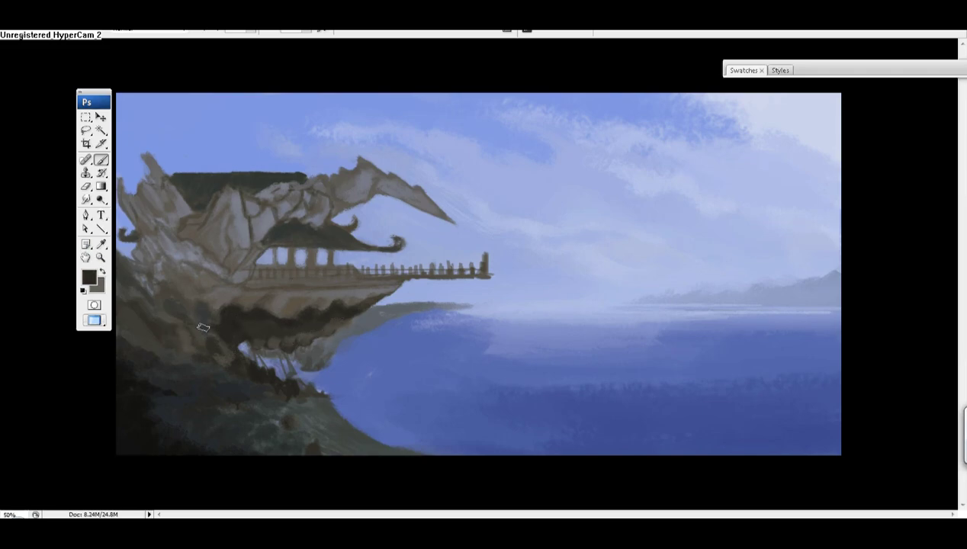
left_click(229, 352, "alt")
mouse_move(251, 366)
left_mouse_down()
mouse_move(332, 350)
mouse_move(313, 343)
left_mouse_up()
left_click(241, 333, "alt")
left_click_drag(243, 340, 270, 341)
left_click(276, 334, "alt")
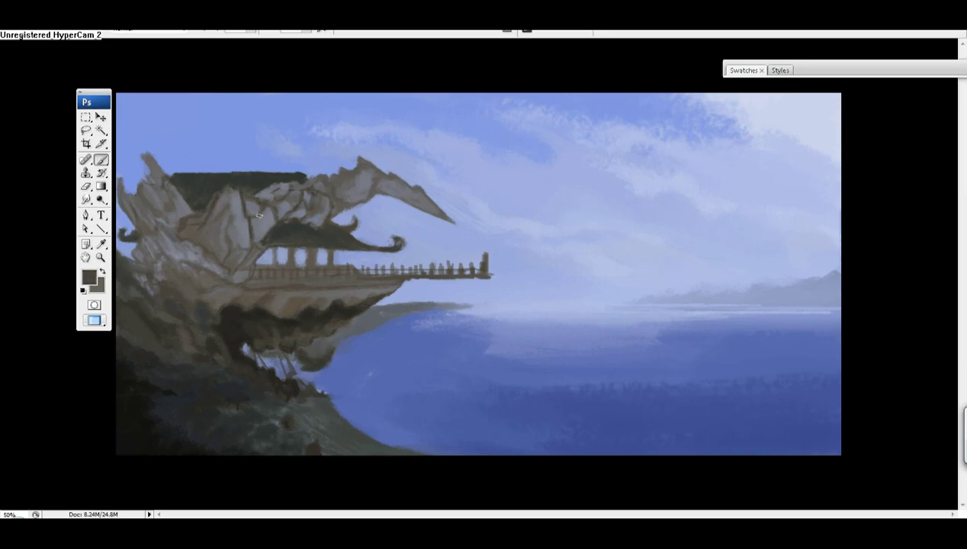
- Extend the bottom shoreline farther into the sea, and sample rock tones to lighten the overhang's underside
left_click_drag(387, 449, 473, 450)
left_click(155, 320, "alt")
left_click(167, 314, "alt")
left_click(285, 299, "alt")
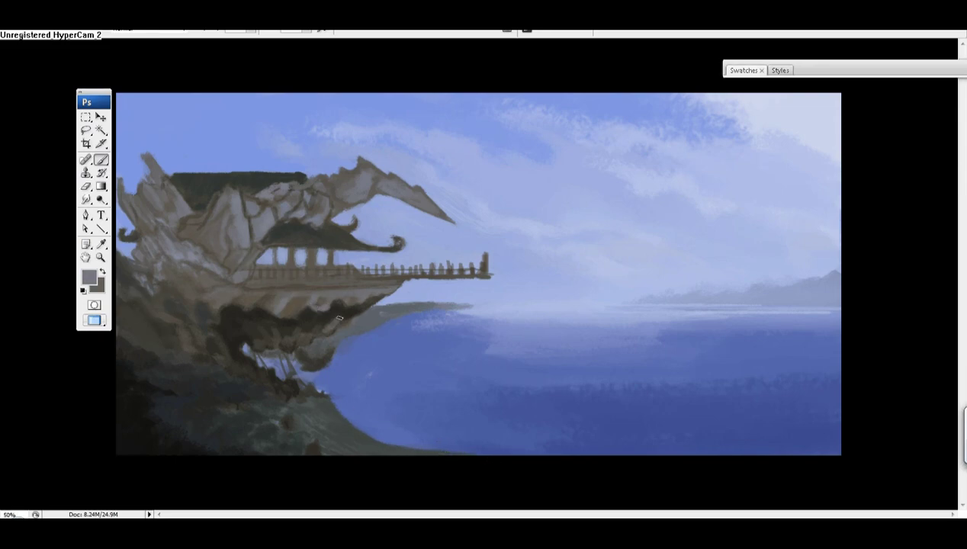
- Repaint the rock faces beneath the upper roof and down the left cliff with sampled greys, browns and darks
left_click(213, 212, "alt")
mouse_move(218, 207)
left_mouse_down()
mouse_move(221, 259)
mouse_move(231, 244)
mouse_move(186, 226)
left_mouse_up()
mouse_move(162, 192)
left_mouse_down()
mouse_move(157, 239)
mouse_move(244, 273)
left_mouse_up()
left_click(258, 216, "alt")
left_click(234, 351, "alt")
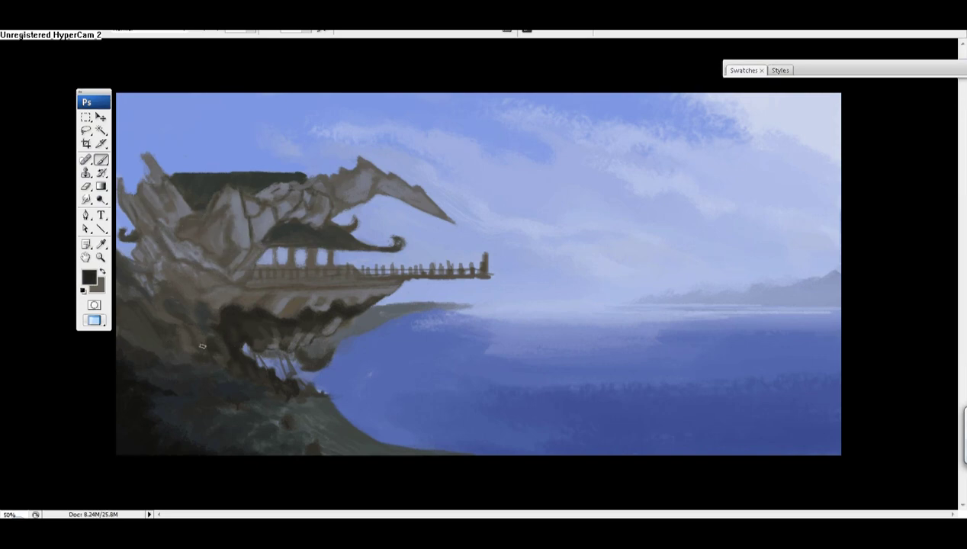
mouse_move(202, 346)
left_mouse_down()
mouse_move(188, 317)
mouse_move(197, 322)
left_mouse_up()
left_click(187, 317, "alt")
left_click(175, 297, "alt")
- Paint out the thin struts below the overhang and darken the jagged shore rocks beneath it
left_click(288, 373, "alt")
left_click(261, 357, "alt")
mouse_move(267, 365)
left_mouse_down()
mouse_move(288, 389)
mouse_move(323, 381)
mouse_move(319, 391)
left_mouse_up()
left_click(312, 401, "alt")
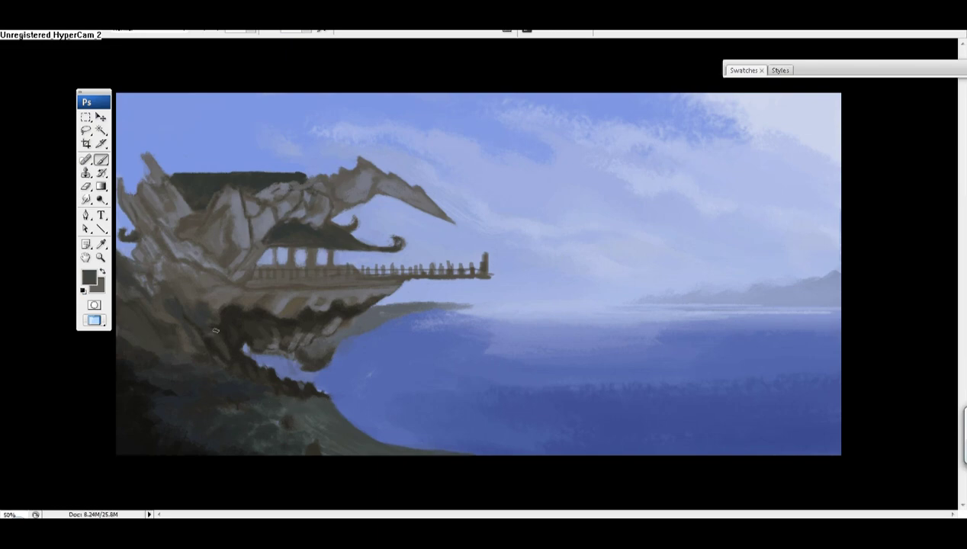
- Sharpen the overhang's lower edge with sampled dark tones and cut away its hanging tip with water blue
left_click(337, 358, "alt")
left_click(248, 330, "alt")
mouse_move(260, 348)
left_mouse_down()
mouse_move(311, 365)
mouse_move(334, 343)
left_mouse_up()
left_click(359, 328, "alt")
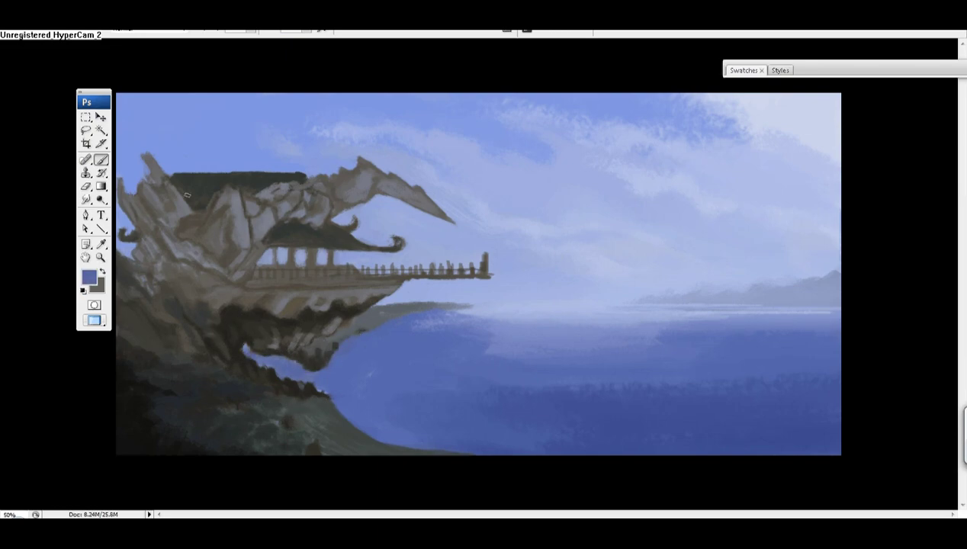
left_click(236, 405, "alt")
mouse_move(259, 361)
left_mouse_down()
mouse_move(318, 349)
mouse_move(287, 354)
left_mouse_up()
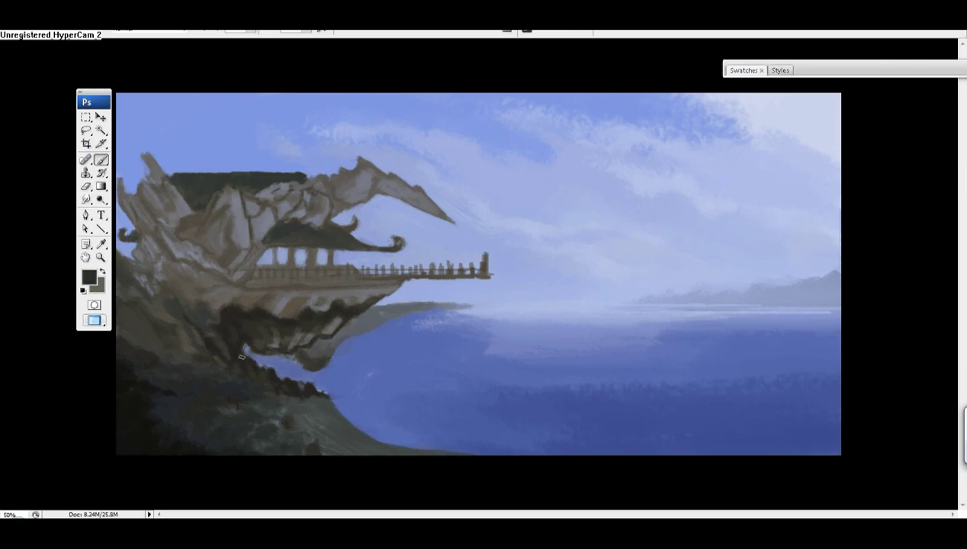
left_click(336, 360, "alt")
mouse_move(320, 364)
left_mouse_down()
mouse_move(280, 359)
mouse_move(334, 349)
left_mouse_up()
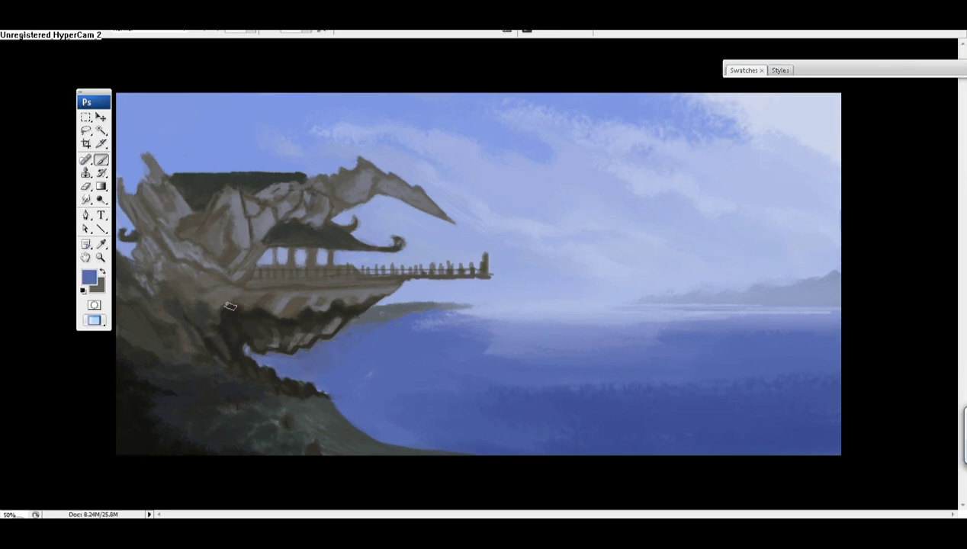
- Dot the grassy slope with small dark rocks, and lengthen the bottom shoreline's point with sampled tones
left_click(312, 425, "alt")
left_click(281, 408, "alt")
left_click(311, 420, "alt")
left_click(327, 406, "alt")
left_click(359, 427, "alt")
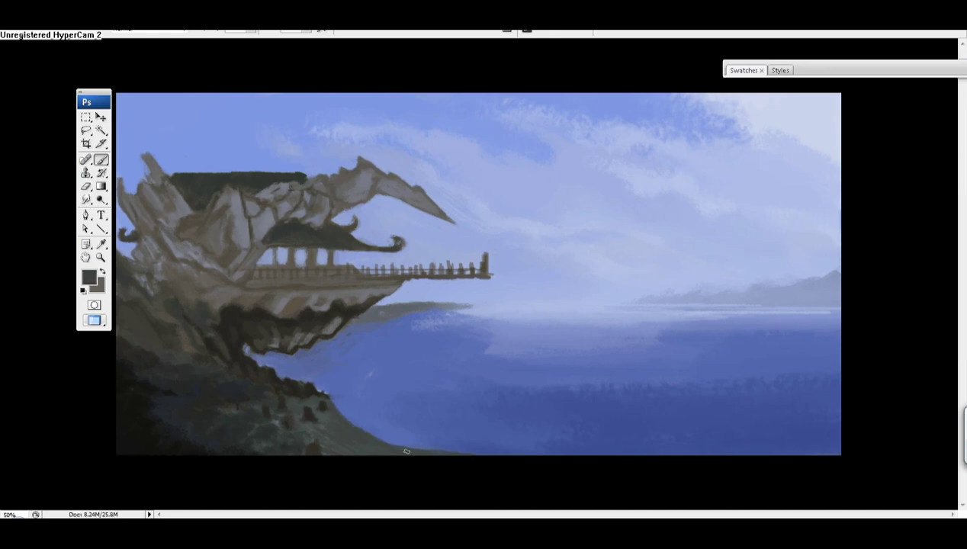
left_click(376, 285, "alt")
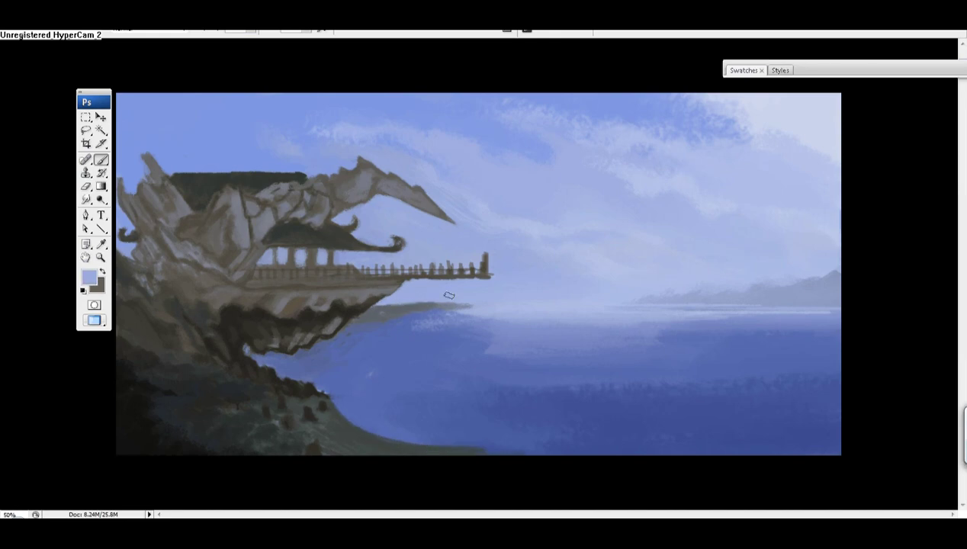
- Paint a deep dark crevice along the left rock wall between the building and the cliff
left_click(217, 297, "alt")
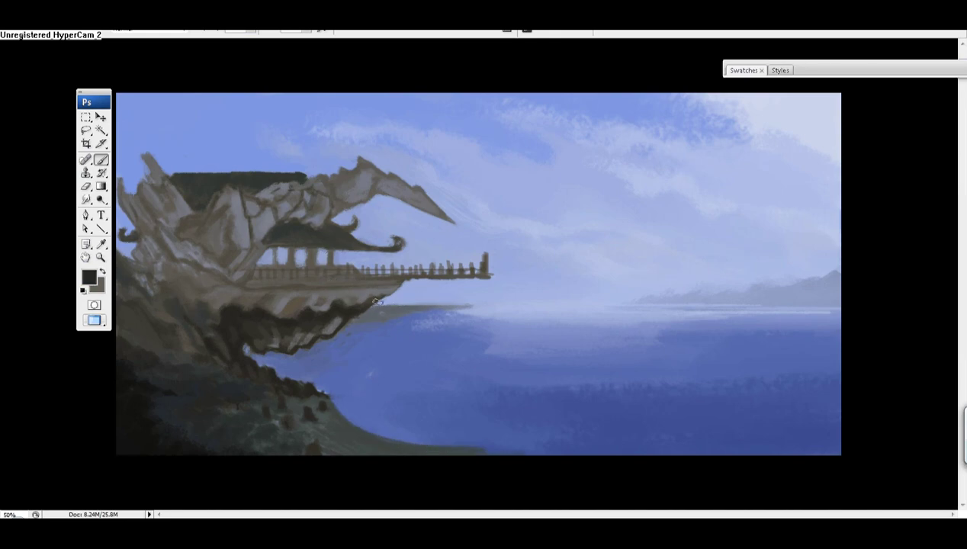
mouse_move(158, 264)
left_mouse_down()
mouse_move(169, 279)
mouse_move(228, 282)
mouse_move(169, 259)
mouse_move(206, 267)
mouse_move(167, 293)
mouse_move(166, 268)
mouse_move(175, 321)
left_mouse_up()
left_click(222, 278, "alt")
left_click(191, 336, "alt")
left_click(155, 285, "alt")
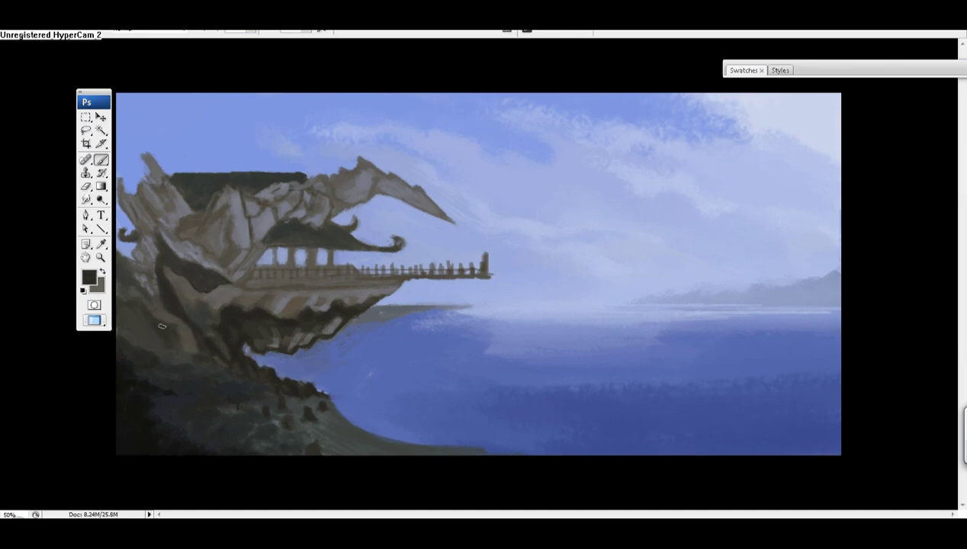
left_click(128, 200, "alt")
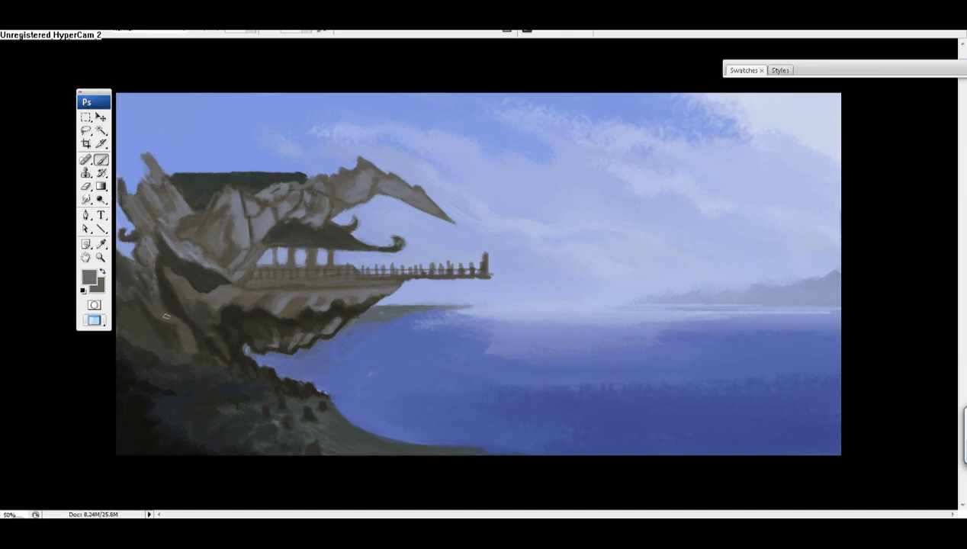
- Rework the rock beside the deck with sampled browns, and carry the dark crevice line up toward the left spires
left_click(197, 284, "alt")
left_click(251, 299, "alt")
left_click(225, 282, "alt")
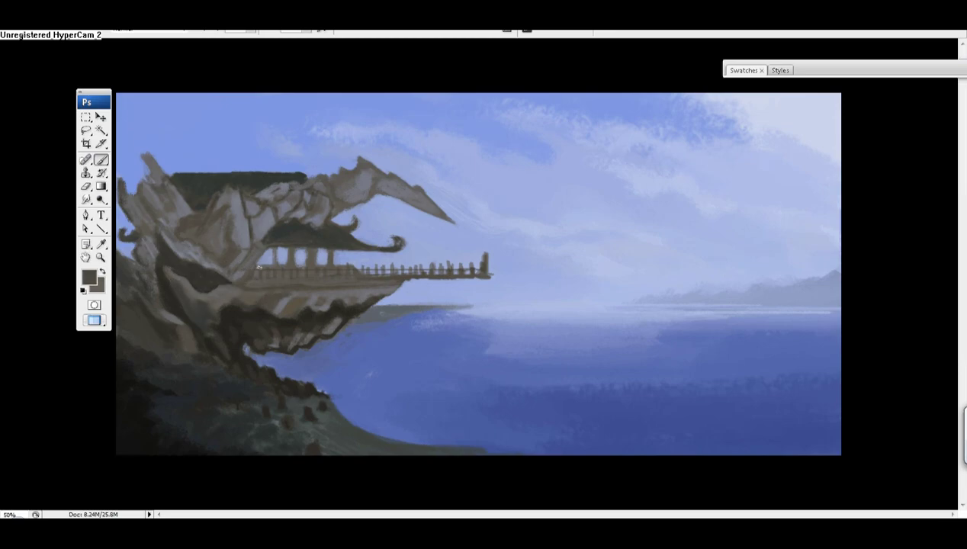
left_click(229, 282, "alt")
mouse_move(229, 284)
left_mouse_down()
mouse_move(284, 267)
mouse_move(347, 289)
mouse_move(254, 234)
mouse_move(210, 278)
mouse_move(170, 267)
mouse_move(208, 281)
mouse_move(152, 261)
mouse_move(144, 203)
left_mouse_up()
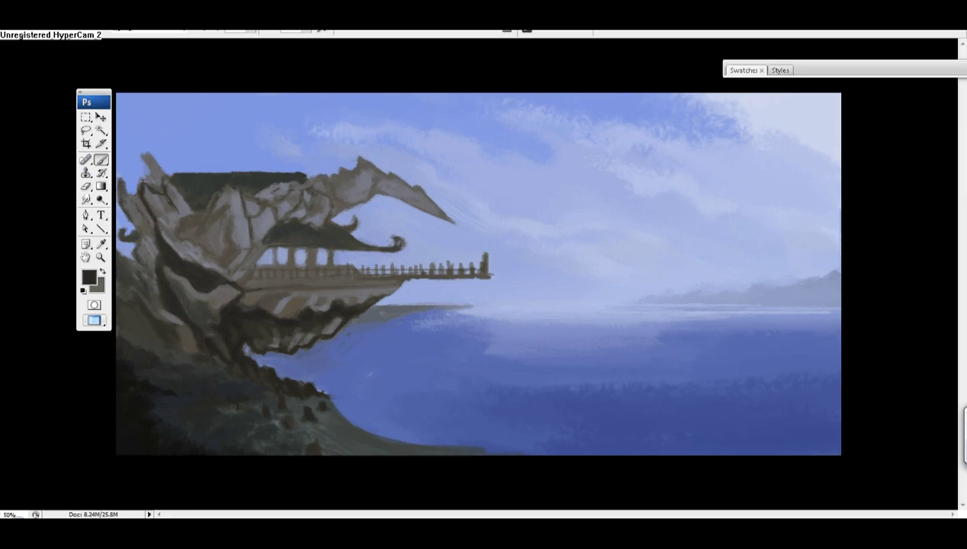
- Outline the large rock slab left of the columns with dark edges and fill its face with sampled greys
left_click_drag(243, 278, 252, 253)
left_click(246, 256, "alt")
left_click(237, 251, "alt")
left_click(228, 244, "alt")
left_click_drag(251, 239, 242, 205)
left_click(241, 200, "alt")
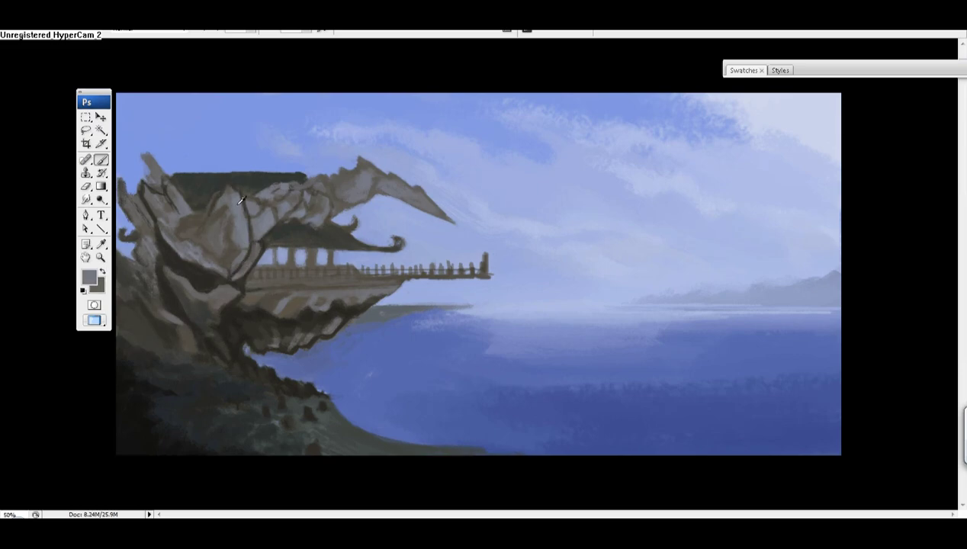
left_click(239, 255, "alt")
left_click(243, 245, "alt")
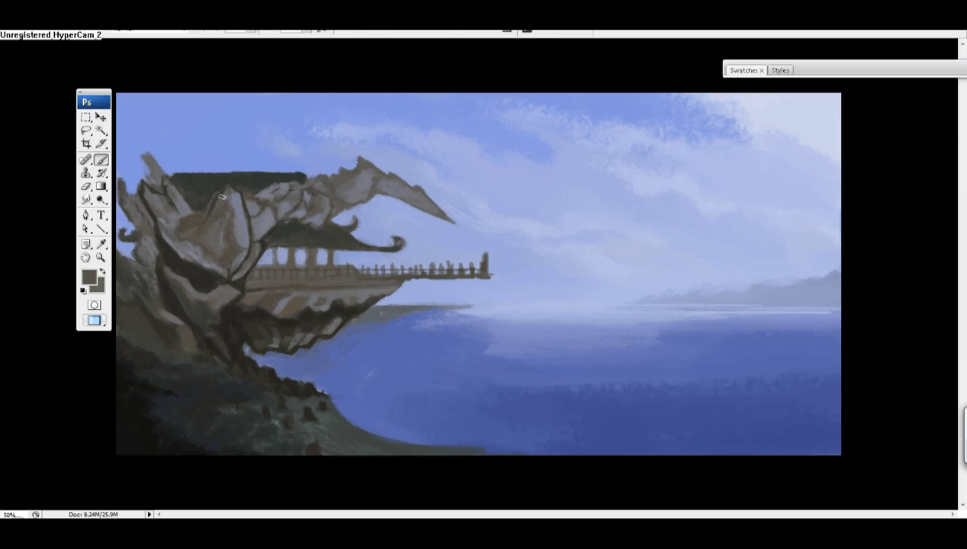
- Define the rock facets and left-hand spires with sampled dark outlines and grey faces
left_click(217, 239, "alt")
left_click(224, 248, "alt")
left_click(212, 195, "alt")
mouse_move(212, 200)
left_mouse_down()
mouse_move(185, 216)
mouse_move(176, 237)
left_mouse_up()
left_click(170, 206, "alt")
left_click(156, 206, "alt")
left_click(153, 214, "alt")
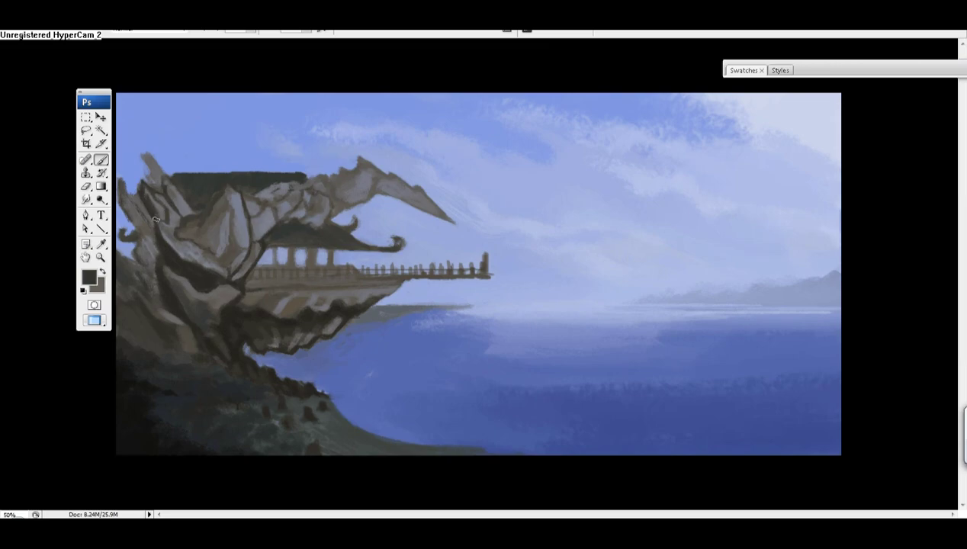
left_click(147, 235, "alt")
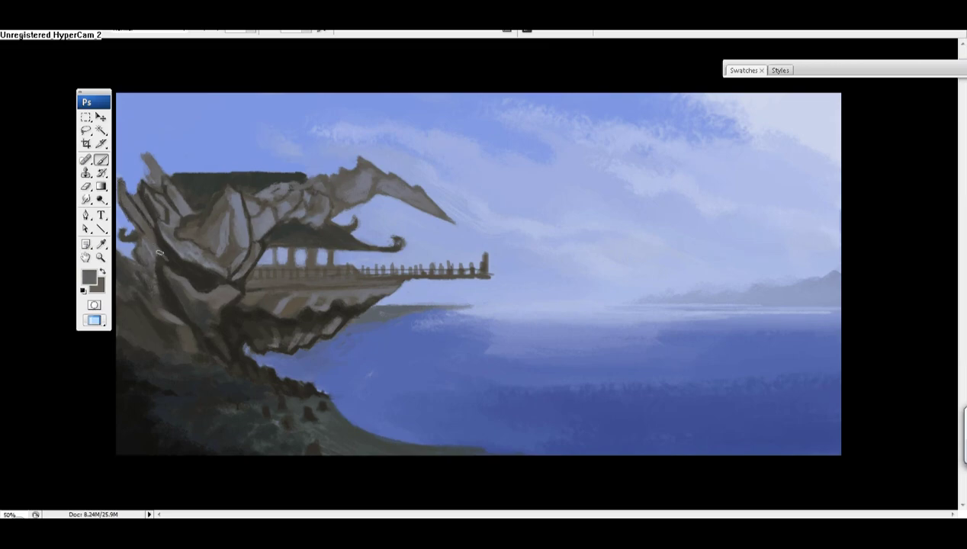
left_click(156, 271, "alt")
- Add dark cracks and contours along the rock arch leading to the beak-like point
mouse_move(244, 215)
left_mouse_down()
mouse_move(254, 242)
mouse_move(275, 195)
mouse_move(333, 183)
mouse_move(362, 163)
left_mouse_up()
left_click(268, 206, "alt")
left_click(269, 204, "alt")
mouse_move(315, 188)
left_mouse_down()
mouse_move(338, 166)
mouse_move(374, 187)
mouse_move(342, 202)
mouse_move(385, 176)
left_mouse_up()
left_click(358, 193, "alt")
- Shade the hollows and faces of the central rock slabs with sampled dark and mid browns
left_click(186, 232, "alt")
mouse_move(192, 231)
left_mouse_down()
mouse_move(198, 195)
mouse_move(213, 217)
left_mouse_up()
mouse_move(211, 251)
left_mouse_down()
mouse_move(226, 238)
mouse_move(233, 256)
mouse_move(216, 200)
mouse_move(221, 261)
left_mouse_up()
left_click(231, 255, "alt")
left_click(225, 221, "alt")
left_click(231, 244, "alt")
left_click(228, 252, "alt")
- Carve dark cracks and facets into the rocks at the far left edge and the cliff below with sampled tones
mouse_move(173, 229)
left_mouse_down()
mouse_move(160, 216)
mouse_move(133, 264)
mouse_move(164, 298)
mouse_move(126, 271)
left_mouse_up()
left_click(155, 277, "alt")
left_click(142, 274, "alt")
left_click(164, 290, "alt")
left_click(122, 286, "alt")
left_click(145, 330, "alt")
mouse_move(139, 314)
left_mouse_down()
mouse_move(149, 336)
mouse_move(122, 309)
left_mouse_up()
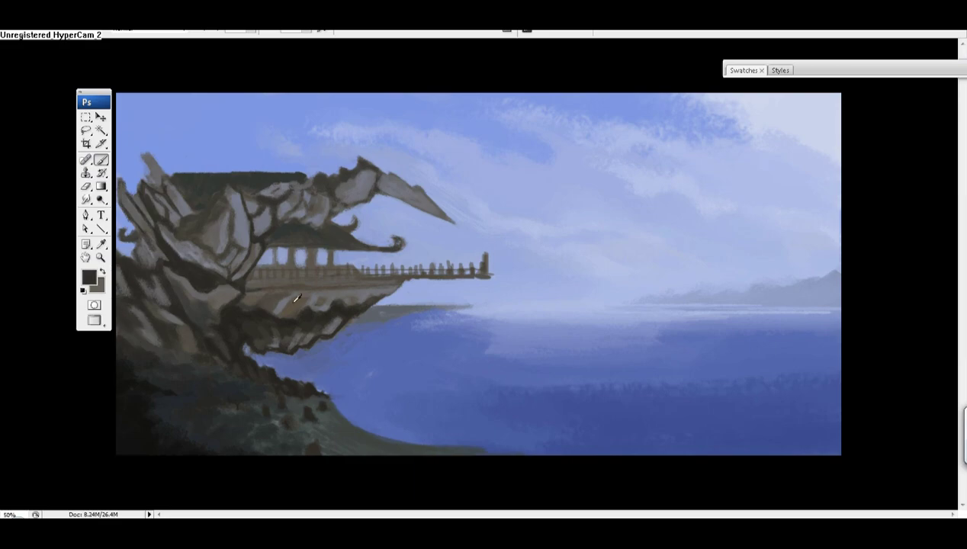
- Shade the rock facets beneath the wooden deck with sampled grey faces and dark cracks
mouse_move(268, 296)
left_mouse_down()
mouse_move(296, 293)
mouse_move(302, 311)
mouse_move(342, 297)
mouse_move(313, 291)
mouse_move(381, 291)
left_mouse_up()
left_click(313, 300, "alt")
mouse_move(313, 300)
left_mouse_down()
mouse_move(294, 299)
mouse_move(280, 314)
left_mouse_up()
left_click(276, 324, "alt")
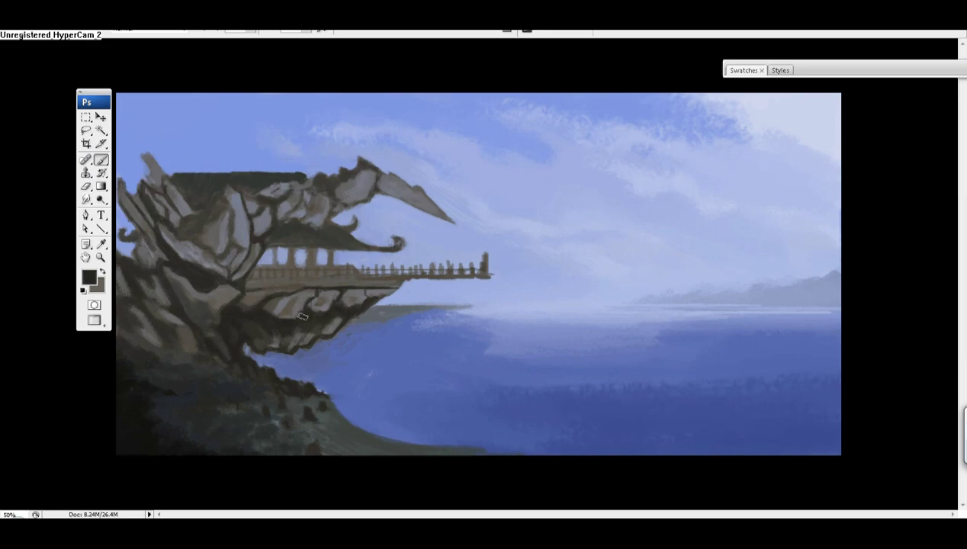
left_click(298, 324, "alt")
left_click_drag(309, 338, 293, 352)
left_click(299, 309, "alt")
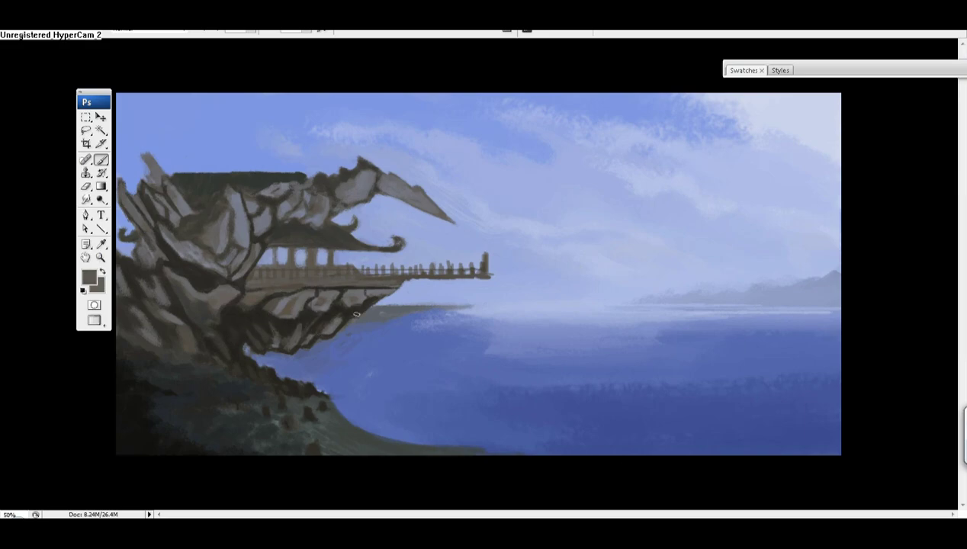
left_click(276, 325, "alt")
left_click(264, 358, "alt")
- Darken the lower pavilion roof and touch up the rock arch directly above it with sampled tones
left_click(270, 235, "alt")
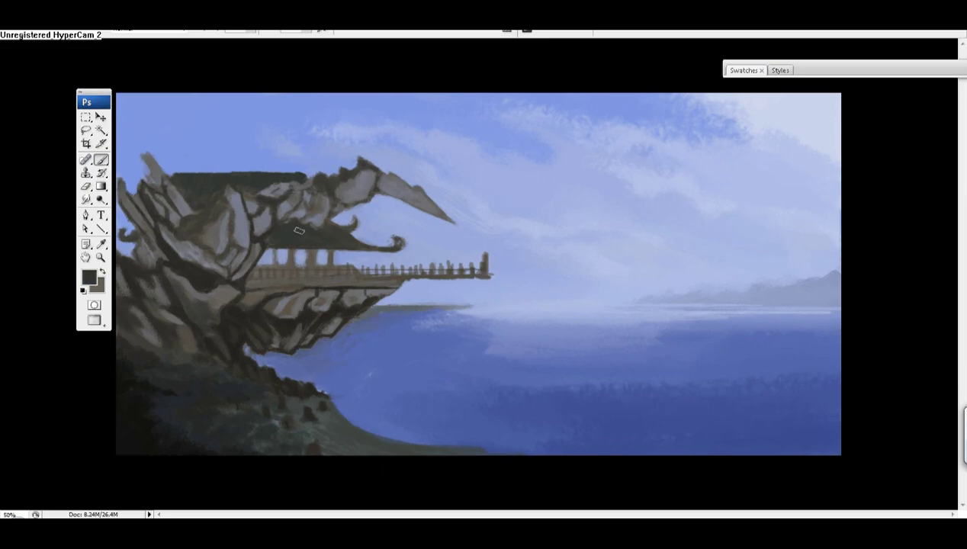
mouse_move(298, 230)
left_mouse_down()
mouse_move(363, 245)
mouse_move(329, 225)
left_mouse_up()
left_click(296, 206, "alt")
left_click(290, 215, "alt")
left_click(318, 214, "alt")
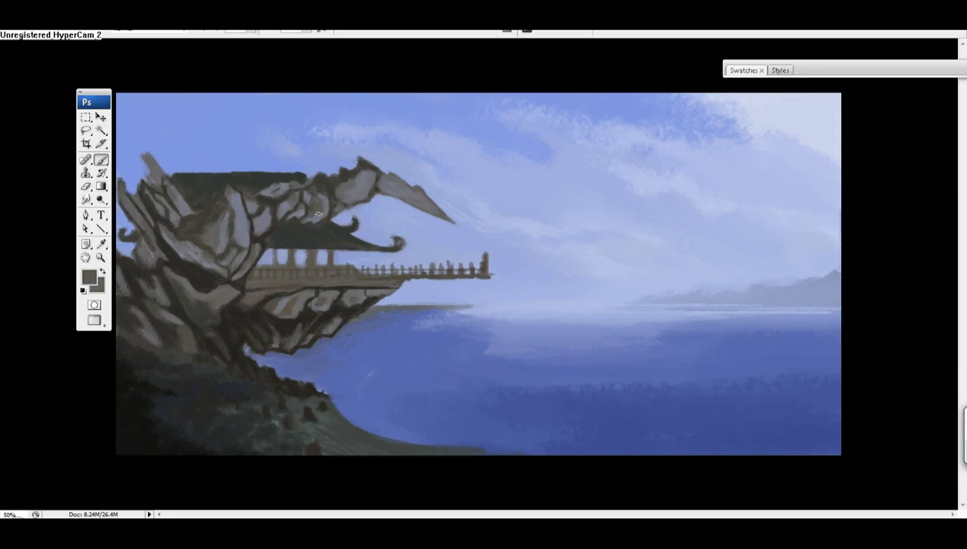
- Define the facets along the upper rock arch with sampled dark outlines and grey faces
left_click(321, 186, "alt")
left_click(326, 177, "alt")
left_click(290, 184, "alt")
left_click(284, 185, "alt")
left_click(336, 192, "alt")
left_click(340, 206, "alt")
- Sharpen the upper-left rock spire and its neighbouring slabs with sampled dark and grey tones
left_click(145, 163, "alt")
left_click(144, 166, "alt")
left_click(161, 178, "alt")
left_click(191, 196, "alt")
- Add sampled sky-blue highlights to the rock slabs, the beak-like point and the cliff below
left_click(136, 155, "alt")
mouse_move(243, 218)
left_mouse_down()
mouse_move(227, 188)
mouse_move(251, 205)
left_mouse_up()
left_click_drag(369, 173, 365, 188)
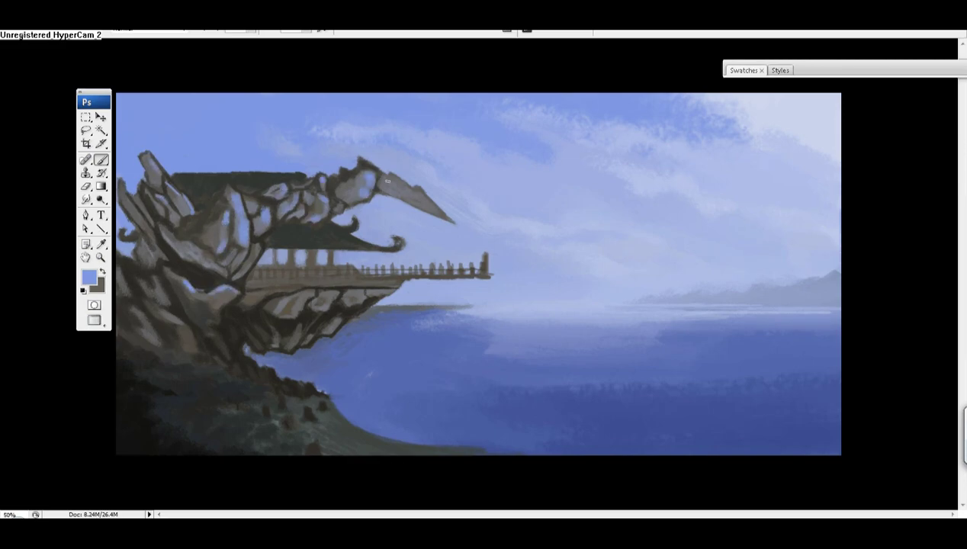
left_click_drag(385, 169, 449, 217)
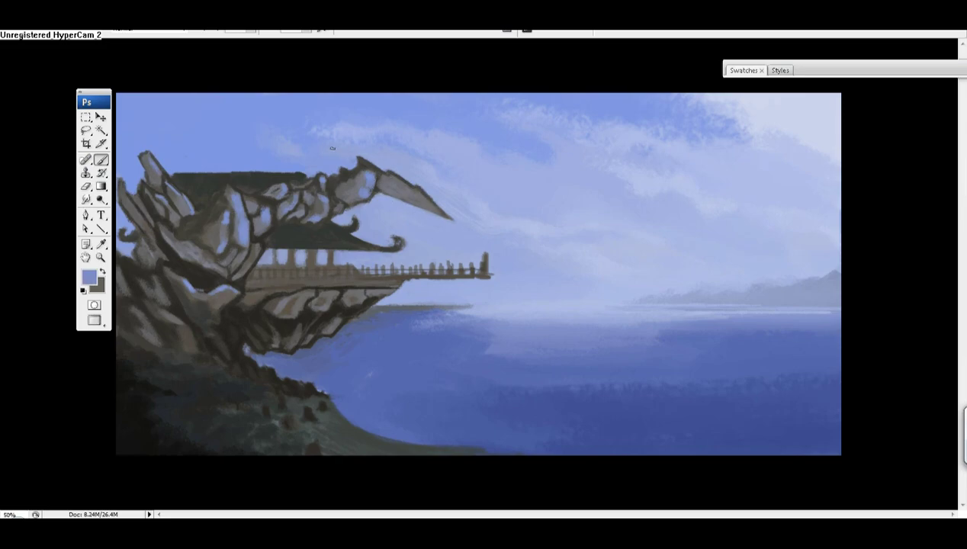
left_click_drag(191, 340, 175, 309)
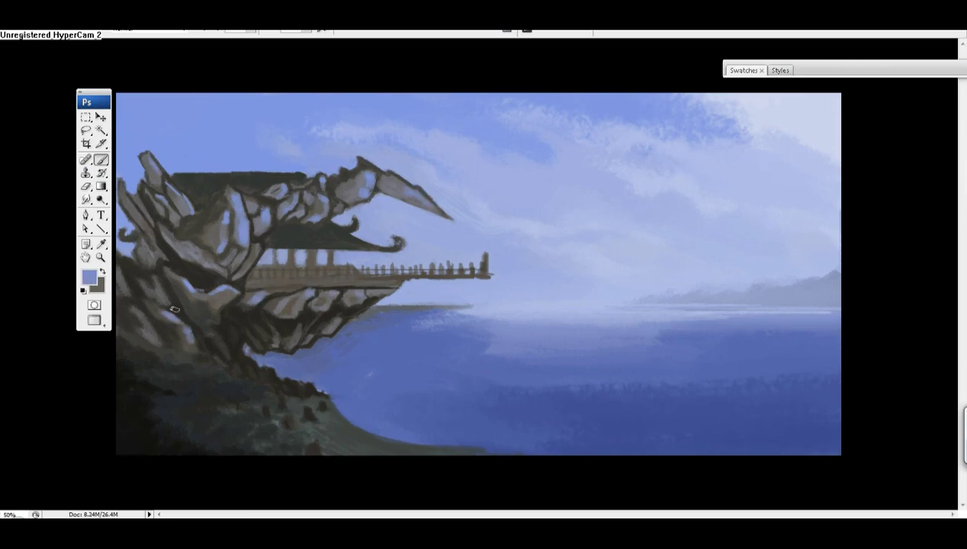
- Thin the deck's end post and outer edge with sampled sky colour and touch up the railing
left_click(296, 261, "alt")
left_click(478, 257, "alt")
left_click_drag(484, 276, 410, 280)
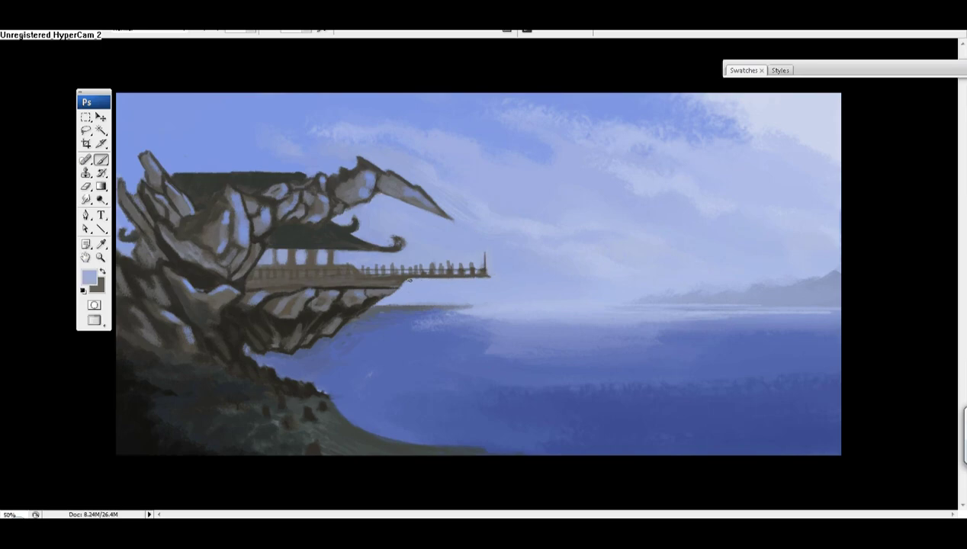
left_click(302, 274, "alt")
- Darken the crevices between the left-hand rock slabs with sampled dark tones
left_click(548, 80, "alt")
mouse_move(181, 232)
left_mouse_down()
mouse_move(204, 226)
mouse_move(175, 224)
mouse_move(193, 225)
left_mouse_up()
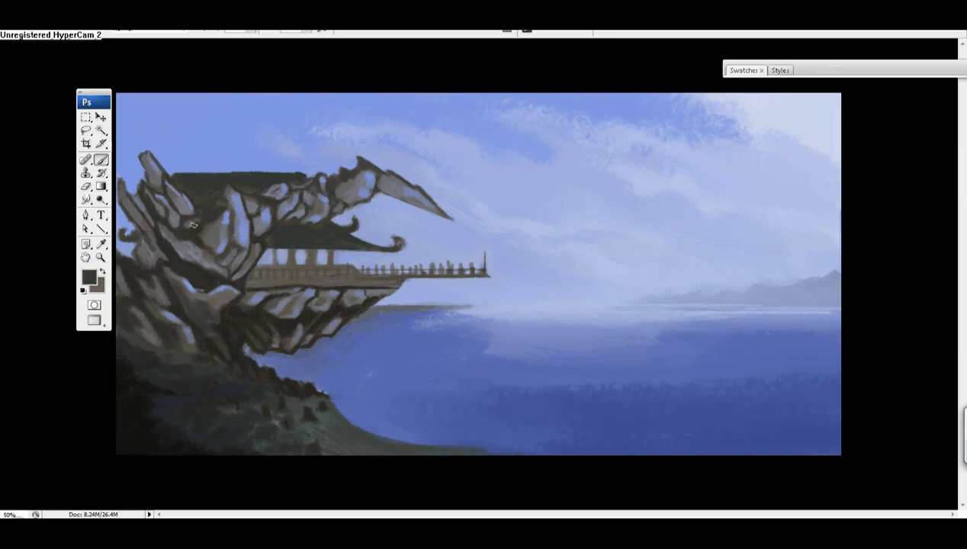
left_click(196, 201, "alt")
left_click(202, 206, "alt")
left_click(127, 238, "alt")
- Repaint both pavilion roofs in very dark green and clean up the lower roof's curled eaves with sampled tones
left_click(89, 277)
key("Return")
left_click_drag(266, 247, 396, 243)
mouse_move(334, 229)
left_mouse_down()
mouse_move(277, 231)
mouse_move(342, 234)
mouse_move(299, 212)
mouse_move(395, 245)
mouse_move(347, 230)
mouse_move(342, 240)
mouse_move(266, 242)
left_mouse_up()
left_click(398, 234, "alt")
left_click(358, 242, "alt")
left_click(400, 229, "alt")
left_click(347, 231, "alt")
left_click(347, 229, "alt")
left_click(257, 173, "alt")
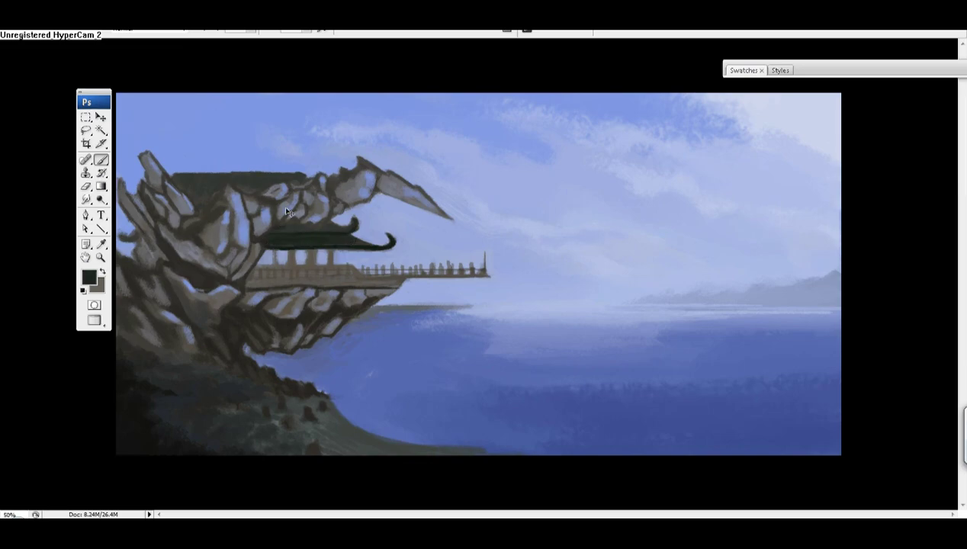
left_click_drag(176, 178, 296, 173)
- Add sampled blue highlights and dark cracks to the central and lower rock slabs beside the pavilion
left_click(320, 192, "alt")
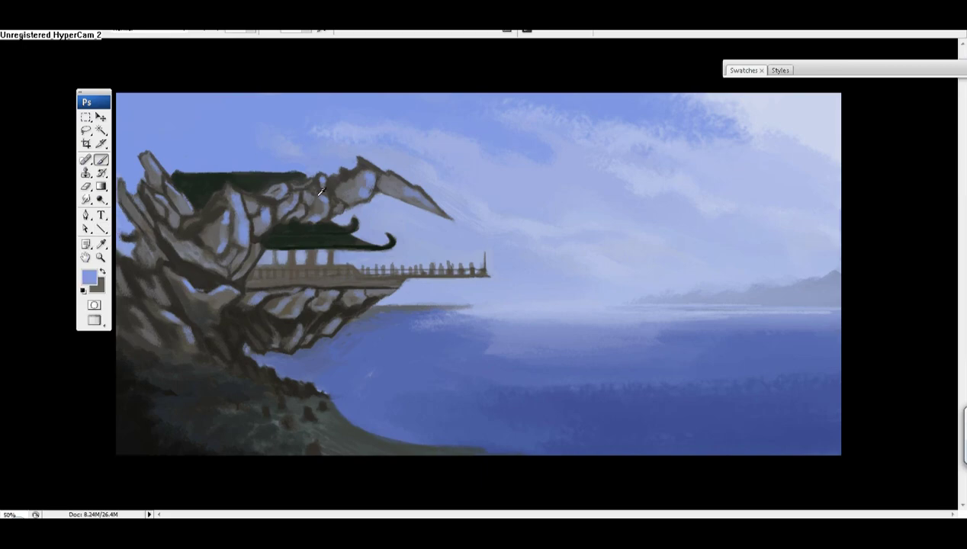
left_click(305, 244, "alt")
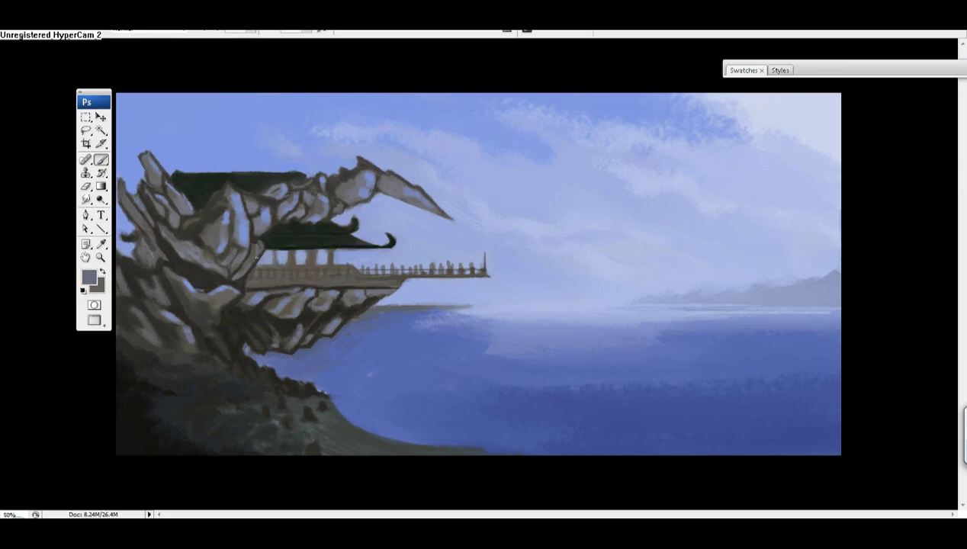
left_click(246, 254, "alt")
left_click(238, 286, "alt")
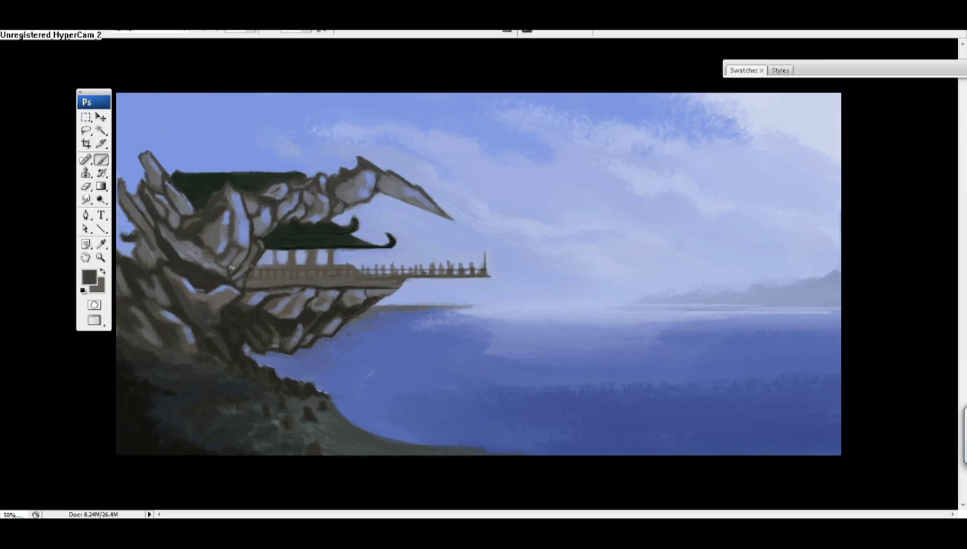
left_click(193, 258, "alt")
left_click(207, 259, "alt")
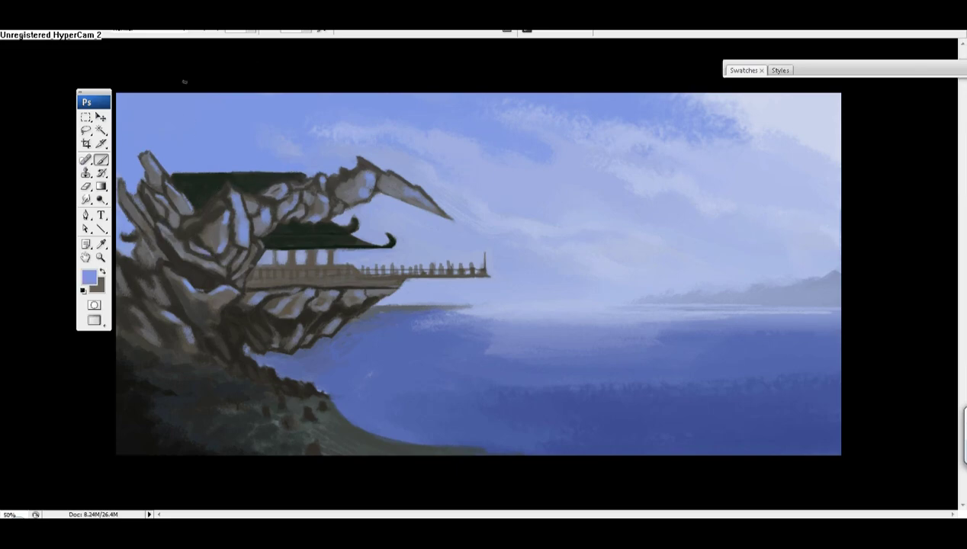
- Slim the beak-like rock point and brighten the gaps between the pavilion columns with sampled sky colour
mouse_move(443, 205)
left_mouse_down()
mouse_move(374, 166)
mouse_move(447, 211)
left_mouse_up()
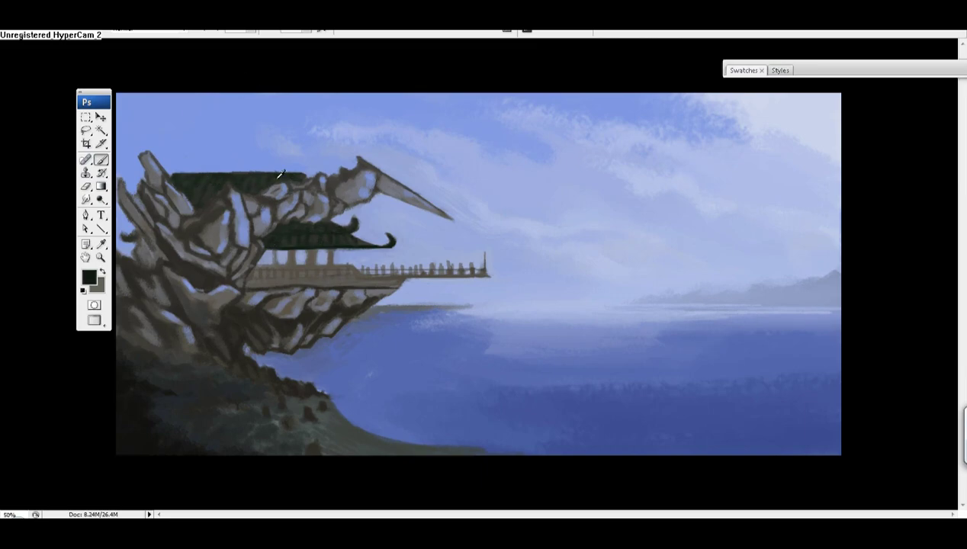
left_click(278, 261, "alt")
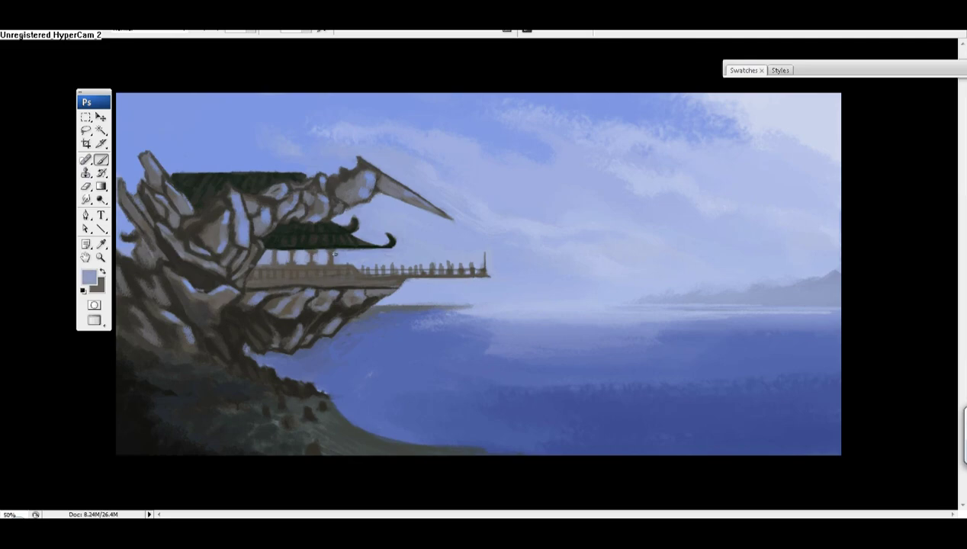
- Paint dark foliage over the lower-left slope and shoreline with textured brushes, and switch to full-screen view
right_click(150, 221)
key("Return")
mouse_move(65, 346)
left_mouse_down()
mouse_move(130, 313)
mouse_move(169, 333)
left_mouse_up()
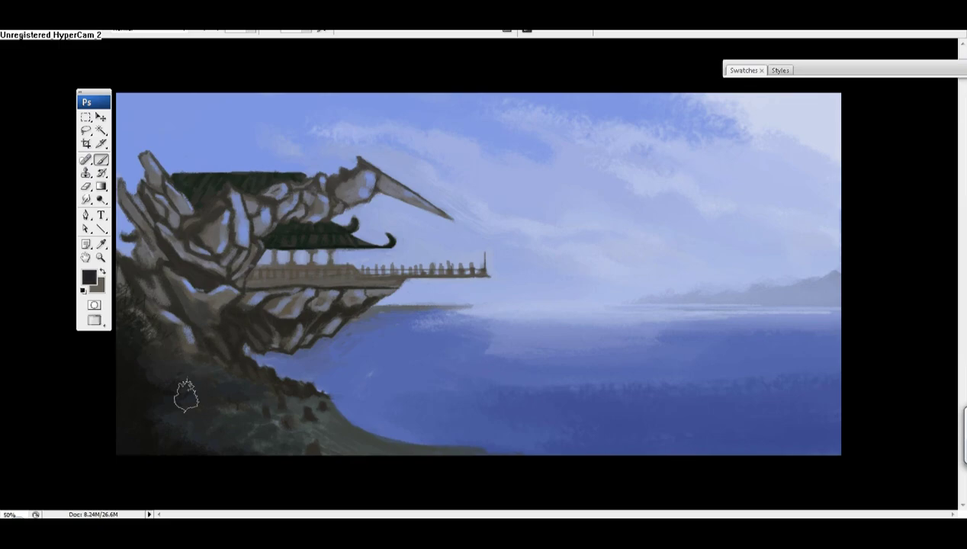
right_click(229, 367)
double_click(289, 458)
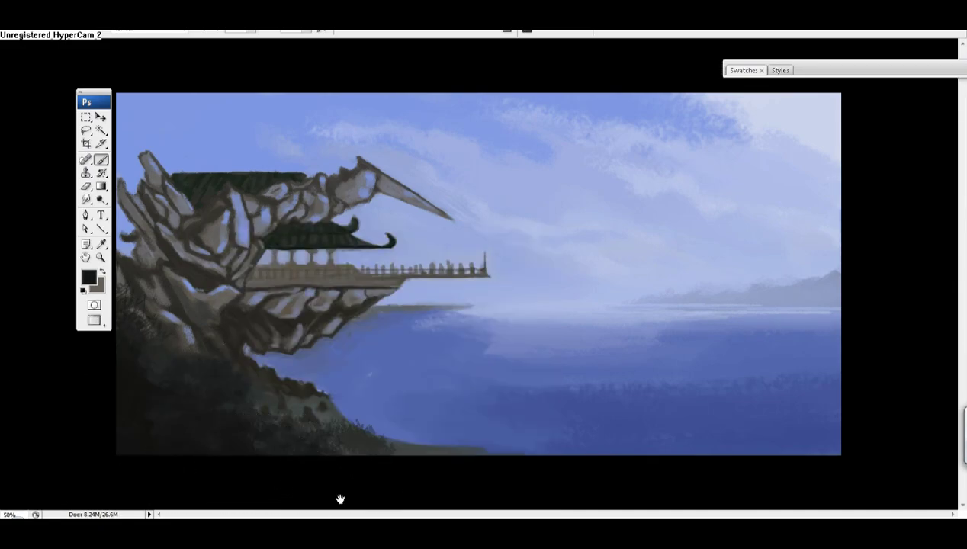
key("f")
mouse_move(453, 345)
left_mouse_down()
mouse_move(486, 432)
mouse_move(458, 381)
left_mouse_up()
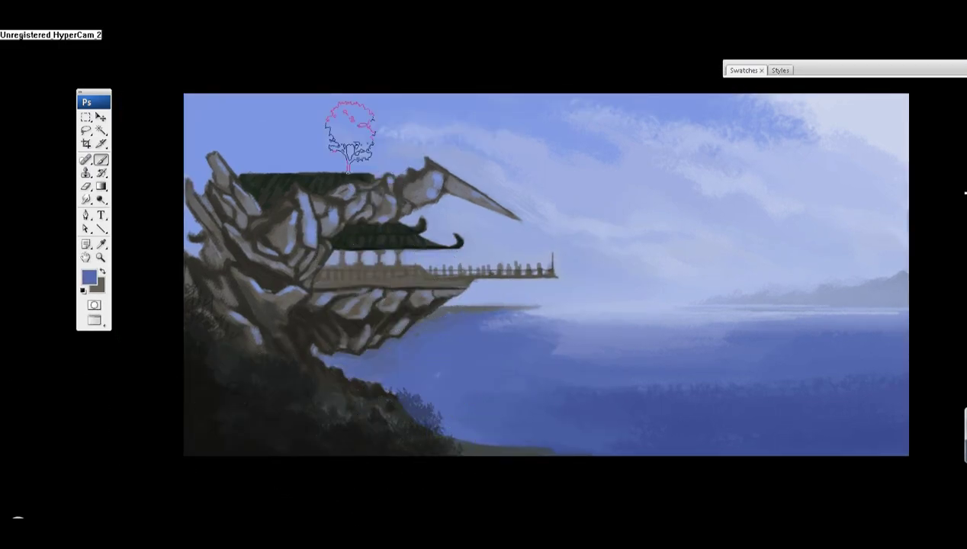
- Paint a dark tree trunk with spreading branches in the lower-right foreground
right_click(442, 223)
double_click(747, 401)
left_click_drag(900, 450, 664, 298)
left_click_drag(785, 351, 717, 364)
left_click_drag(691, 367, 660, 363)
left_click_drag(721, 365, 763, 352)
mouse_move(839, 431)
left_mouse_down()
mouse_move(896, 359)
mouse_move(854, 446)
left_mouse_up()
left_click_drag(714, 357, 661, 344)
left_click_drag(798, 353, 824, 294)
left_click_drag(828, 363, 839, 282)
- Reposition the dark tree in the lower-right corner with Free Transform
key("ctrl+t")
mouse_move(839, 328)
left_mouse_down()
mouse_move(896, 282)
mouse_move(862, 359)
mouse_move(869, 427)
left_mouse_up()
key("Return")
- Thicken the tree's trunk and rework its right-hand and central branches in the dark trunk colour
key("b")
left_click_drag(846, 381, 877, 450)
left_click_drag(908, 301, 847, 359)
left_click_drag(784, 393, 829, 426)
left_click(829, 425, "alt")
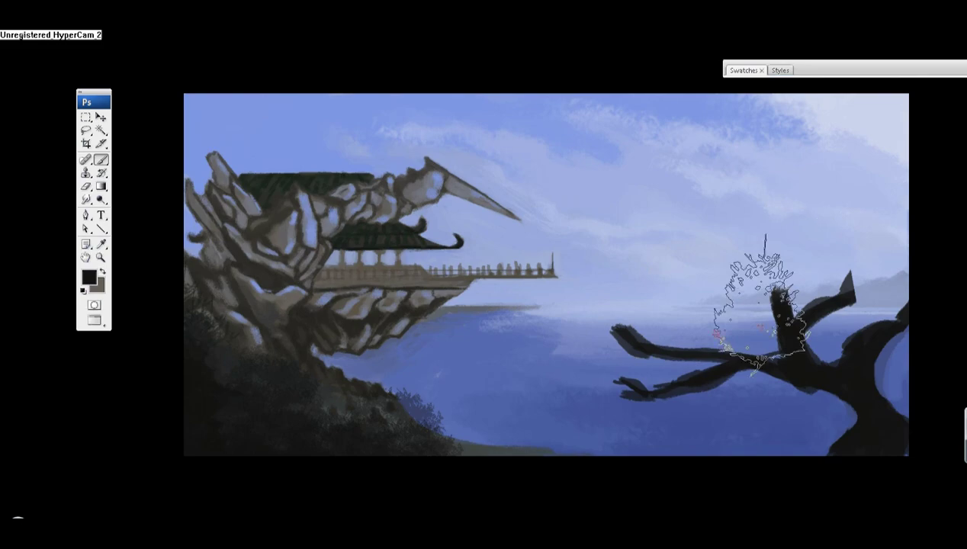
- Choose a dark green and paint leafy foliage clusters over the tree's left, central and right branches
left_click(88, 276)
left_click(687, 336)
left_click(939, 197)
left_click_drag(610, 321, 641, 374)
mouse_move(717, 267)
left_mouse_down()
mouse_move(805, 290)
mouse_move(885, 259)
left_mouse_up()
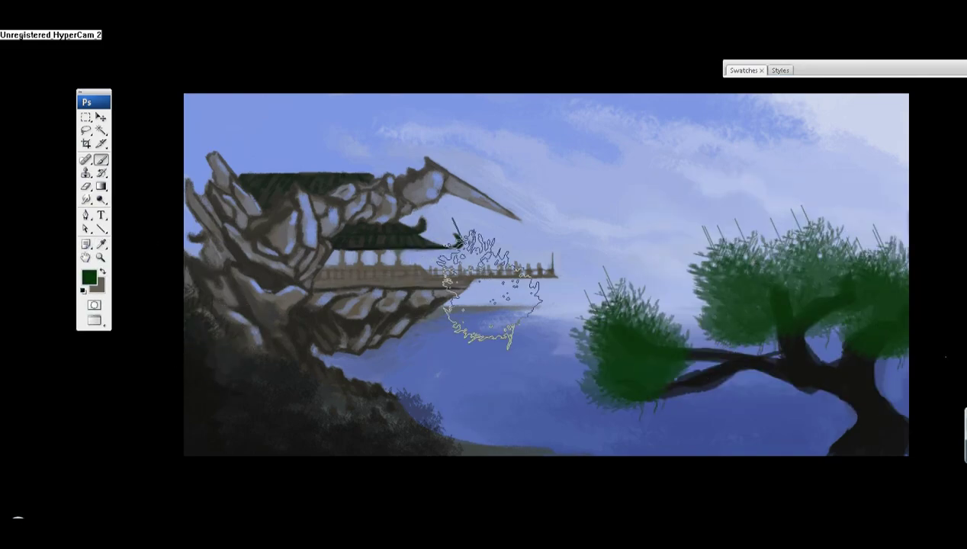
- Move the tree up slightly and paint a dark grey bank of ground beneath its trunk
left_click(824, 457, "alt")
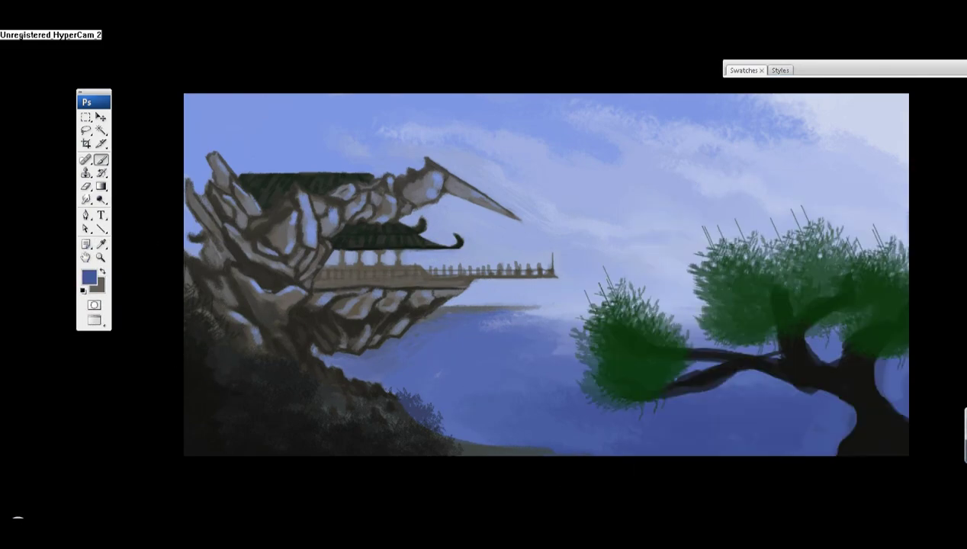
left_click_drag(635, 185, 636, 162)
left_click(885, 427, "alt")
mouse_move(862, 444)
left_mouse_down()
mouse_move(897, 434)
mouse_move(821, 443)
mouse_move(918, 432)
left_mouse_up()
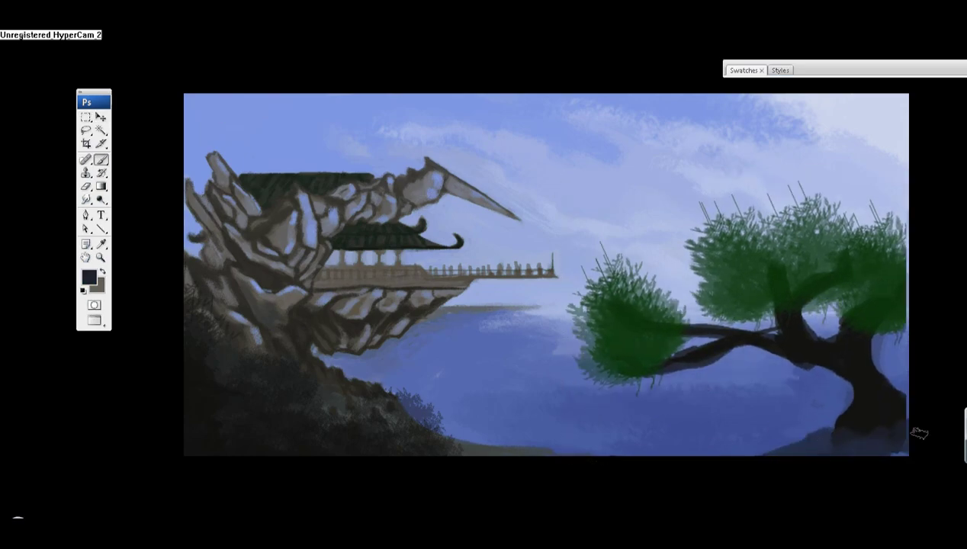
left_click(762, 438, "alt")
mouse_move(772, 440)
left_mouse_down()
mouse_move(908, 444)
mouse_move(857, 450)
mouse_move(885, 433)
left_mouse_up()
left_click(773, 447, "alt")
- Fill out the tree's left, middle and right foliage masses and reshape the lower branch with sampled colours
left_click(797, 360, "alt")
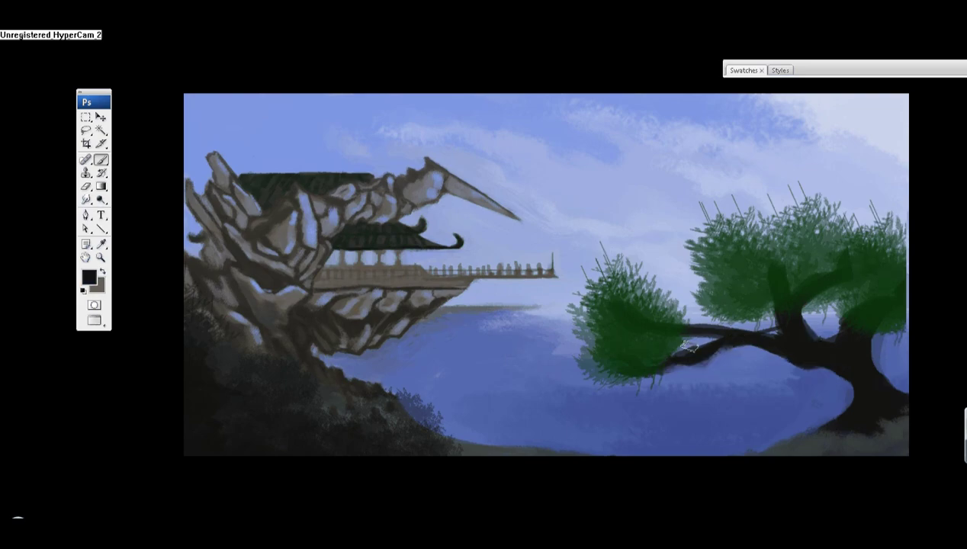
left_click(642, 318, "alt")
mouse_move(642, 318)
left_mouse_down()
mouse_move(803, 275)
mouse_move(864, 293)
mouse_move(885, 335)
left_mouse_up()
mouse_move(710, 267)
left_mouse_down()
mouse_move(793, 229)
mouse_move(702, 263)
left_mouse_up()
left_click(762, 237, "alt")
left_click(717, 259, "alt")
mouse_move(587, 290)
left_mouse_down()
mouse_move(656, 328)
mouse_move(679, 373)
left_mouse_up()
left_click_drag(568, 358, 607, 373)
left_click_drag(893, 248, 889, 324)
- Build up the central crown foliage around the inner branches with sampled tones
left_click(823, 316, "alt")
left_click(822, 316, "alt")
mouse_move(847, 267)
left_mouse_down()
mouse_move(893, 240)
mouse_move(835, 294)
left_mouse_up()
left_click_drag(812, 229, 751, 252)
- Darken the upper-left sky and extend the dark shoreline along the bottom of the sea
left_click_drag(470, 107, 199, 114)
left_click(610, 449, "alt")
- Refine the trunk's fork and add thin secondary branches reaching into the foliage with the sampled trunk colour
left_click(877, 408, "alt")
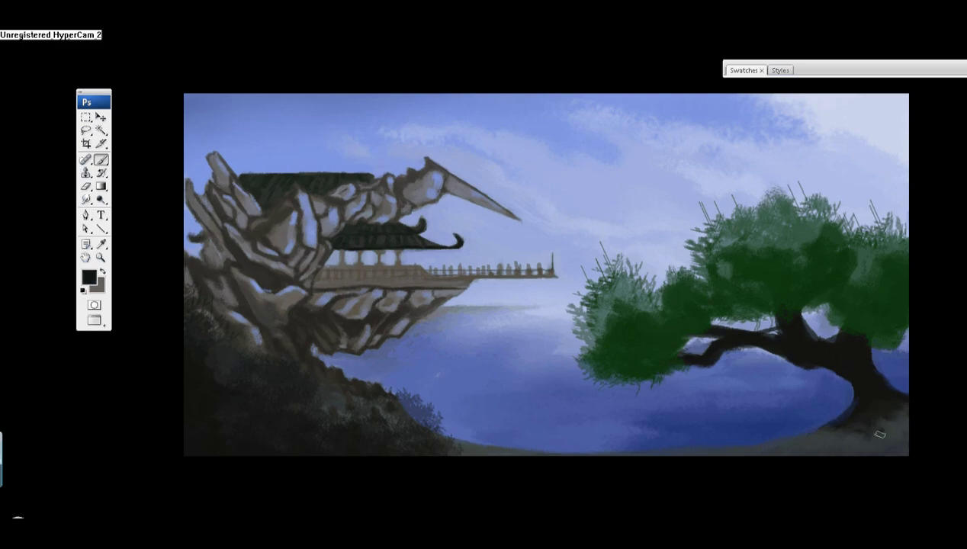
left_click_drag(816, 329, 769, 337)
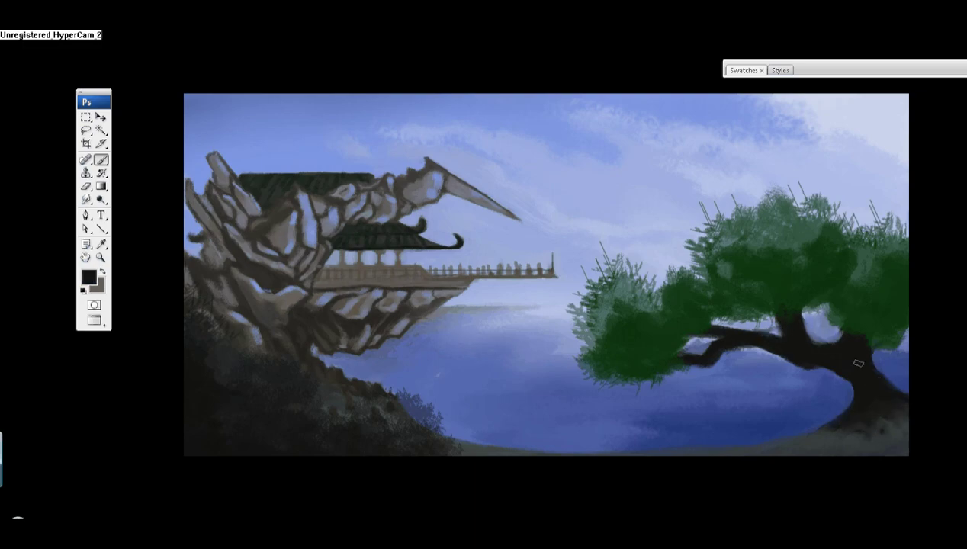
left_click_drag(822, 299, 794, 327)
left_click_drag(730, 327, 769, 328)
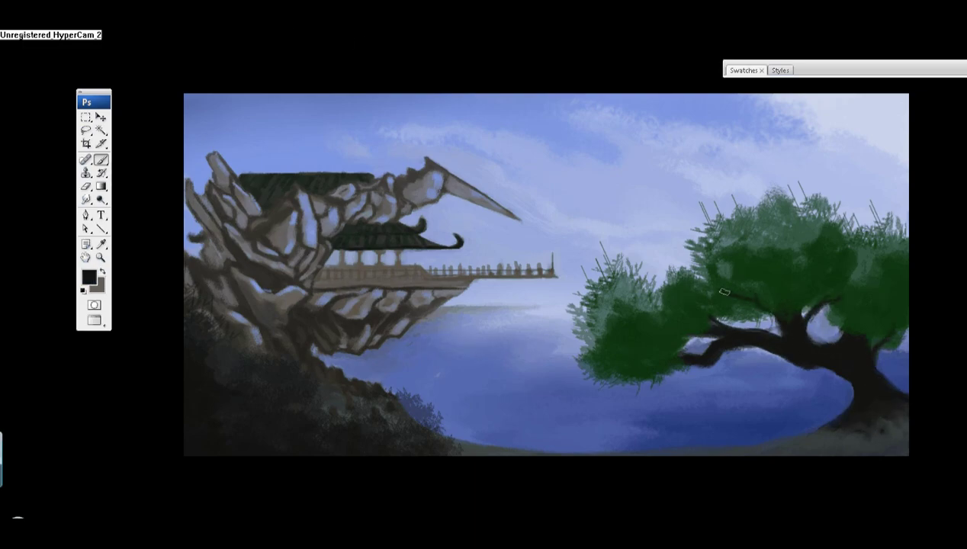
- Shade the trunk and branches with sampled dark blue tones and add grass texture around the tree's base
left_click(740, 287, "alt")
left_click_drag(878, 319, 835, 328)
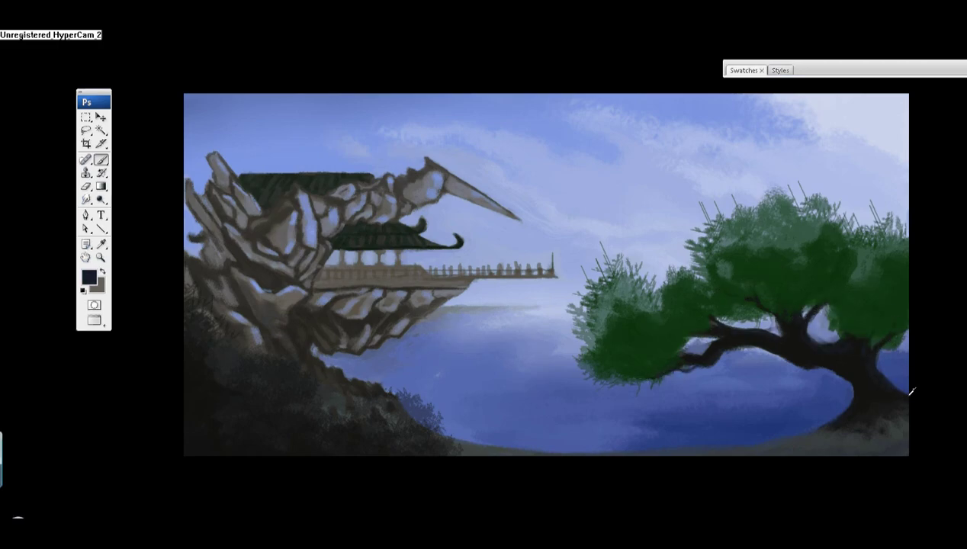
left_click(846, 367, "alt")
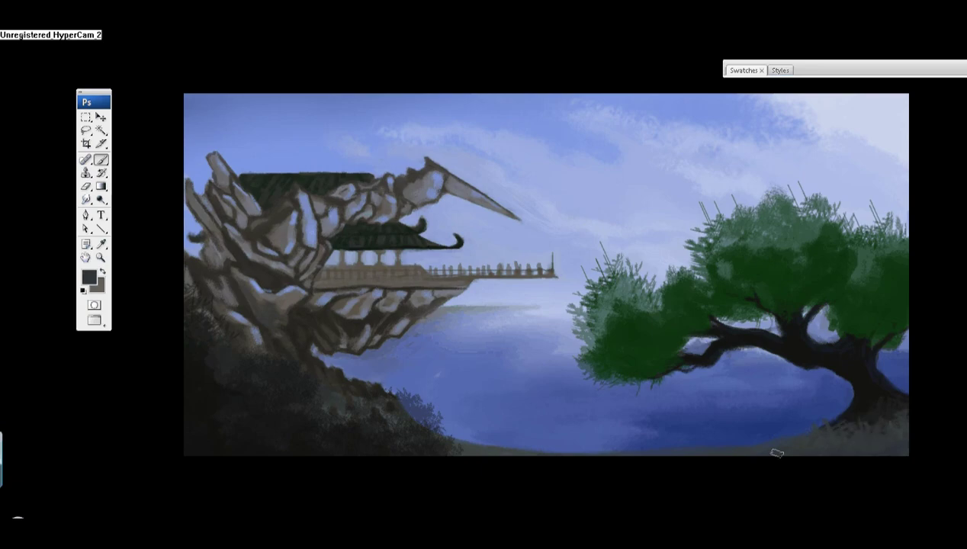
- Model the upper crown and right-hand foliage with sampled light and dark greens
left_click(806, 226, "alt")
mouse_move(810, 221)
left_mouse_down()
mouse_move(843, 276)
mouse_move(812, 206)
left_mouse_up()
left_click(833, 268, "alt")
left_click(755, 256, "alt")
mouse_move(839, 283)
left_mouse_down()
mouse_move(861, 321)
mouse_move(897, 270)
left_mouse_up()
left_click(877, 254, "alt")
left_click(739, 259, "alt")
- Blend shadows and highlights through the crown's centre, right side and underside with sampled greens
mouse_move(809, 267)
left_mouse_down()
mouse_move(824, 218)
mouse_move(813, 214)
left_mouse_up()
left_click(808, 264, "alt")
left_click(878, 244, "alt")
mouse_move(878, 244)
left_mouse_down()
mouse_move(901, 269)
mouse_move(865, 256)
mouse_move(902, 283)
mouse_move(897, 309)
left_mouse_up()
left_click(862, 252, "alt")
left_click(885, 274, "alt")
left_click(786, 305, "alt")
left_click_drag(786, 305, 766, 285)
- Paint out the stray spikes above the tree with sampled sky colour and clean up the gap between the branches
left_click(593, 228, "alt")
mouse_move(593, 237)
left_mouse_down()
mouse_move(801, 191)
mouse_move(868, 230)
mouse_move(885, 220)
left_mouse_up()
left_click(822, 328, "alt")
left_click_drag(822, 328, 809, 324)
- Thicken the lower foliage on the tree's left, middle and right with sampled dark green
mouse_move(584, 321)
left_mouse_down()
mouse_move(655, 376)
mouse_move(721, 313)
mouse_move(808, 317)
left_mouse_up()
mouse_move(880, 341)
left_mouse_down()
mouse_move(854, 328)
mouse_move(895, 317)
left_mouse_up()
left_click(853, 304, "alt")
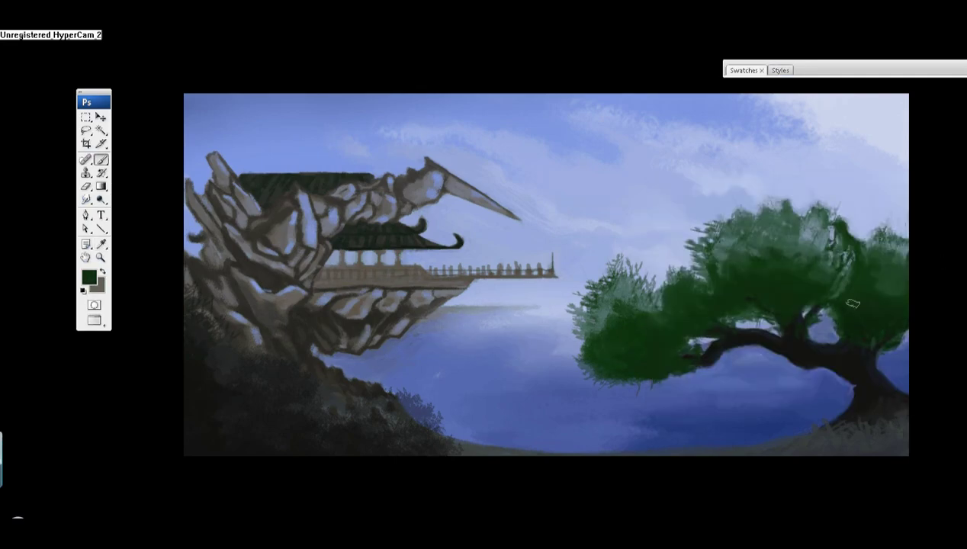
left_click_drag(701, 339, 643, 338)
left_click(793, 277, "alt")
key("ctrl+minus")
key("ctrl+minus")
key("ctrl+plus")
key("ctrl+plus")
left_click(611, 405, "alt")
left_click_drag(594, 428, 664, 424)
key("ctrl+z")
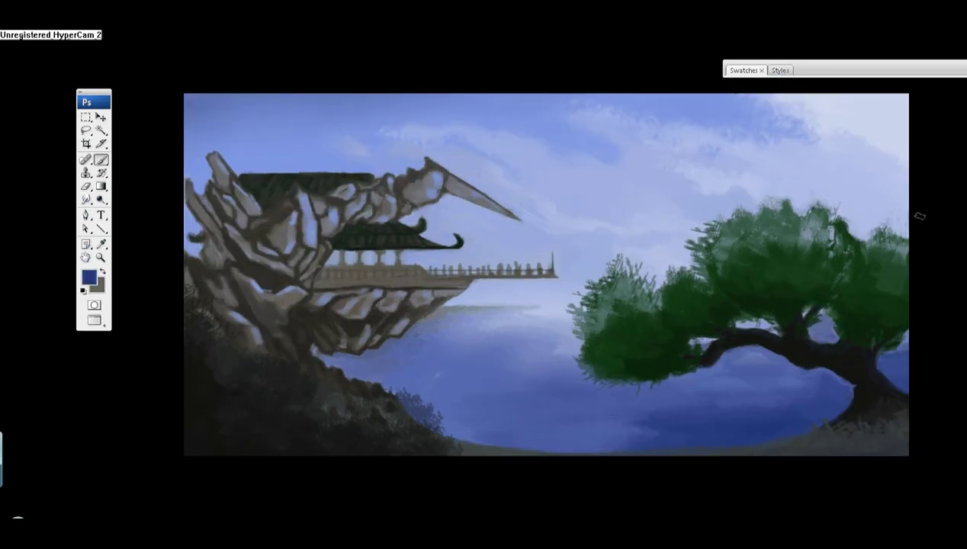
- Apply gradients in orange and dark navy across the painting to warm the sky and tree on the right
key("g")
left_click(89, 276)
left_click(723, 216)
left_click(732, 222)
left_click(941, 207)
key("x")
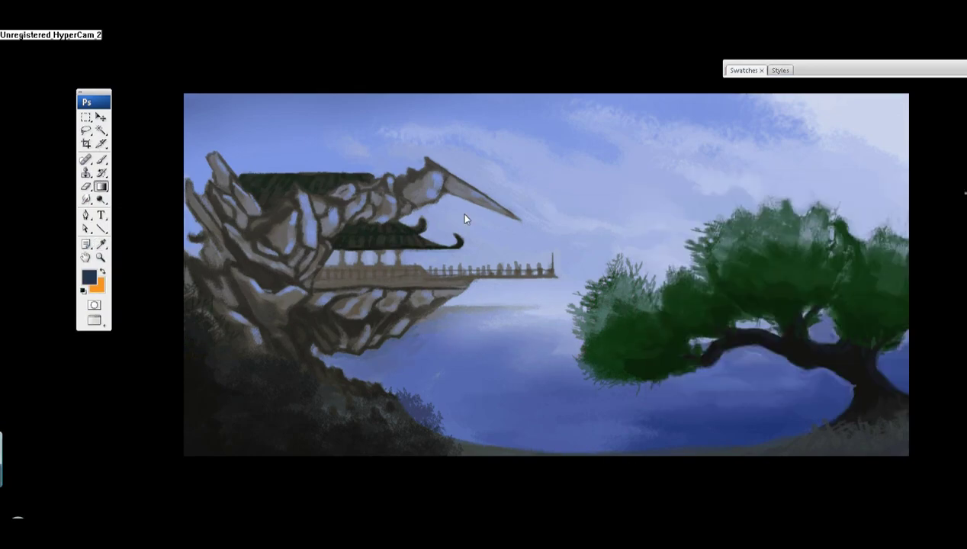
left_click_drag(187, 267, 904, 267)
left_click_drag(747, 251, 875, 113)
key("x")
left_click_drag(808, 132, 580, 239)
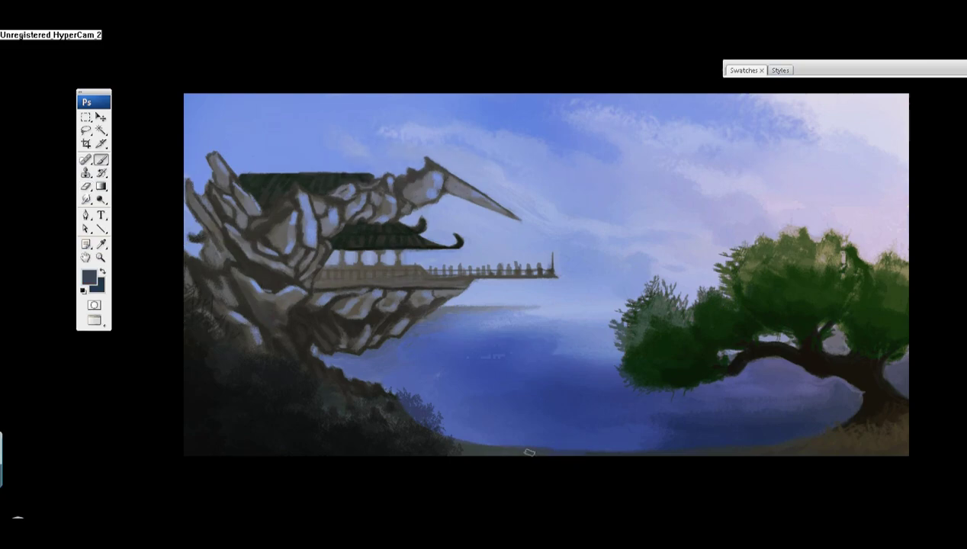
- Paint warm tan highlights on the tree crown's upper and right foliage and blend them with sampled greens
left_click(787, 233, "alt")
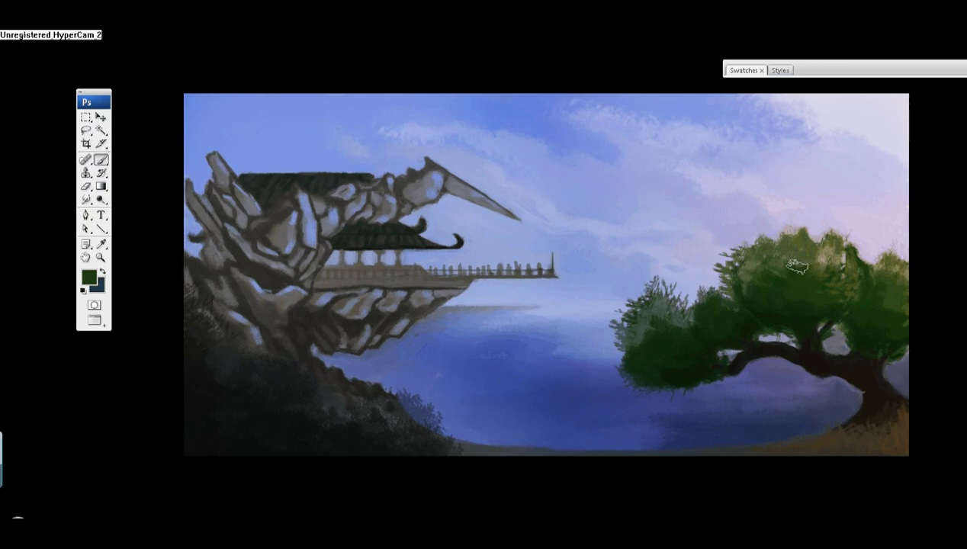
left_click(893, 266)
left_click_drag(901, 281, 885, 259)
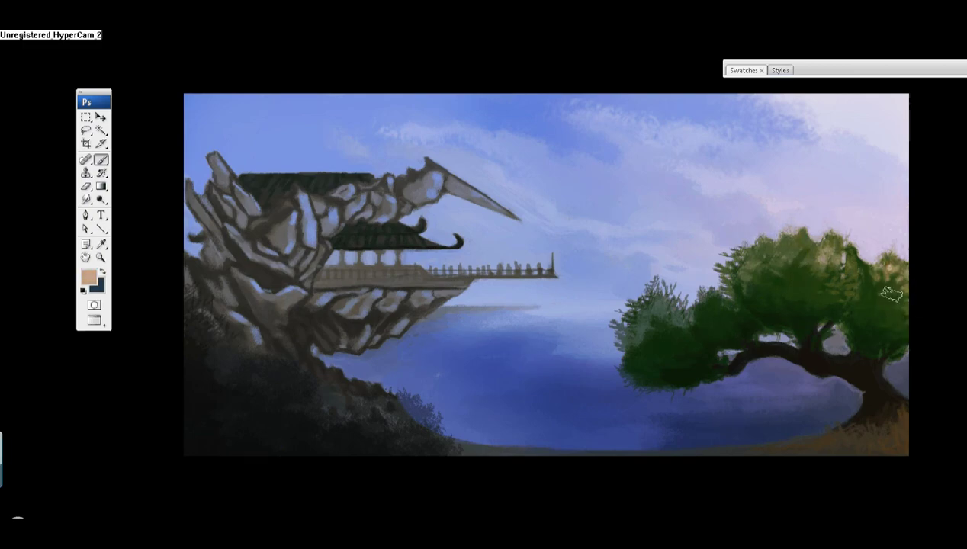
left_click_drag(797, 248, 816, 235)
left_click(777, 306, "alt")
left_click(731, 316, "alt")
left_click(707, 322, "alt")
left_click(670, 342, "alt")
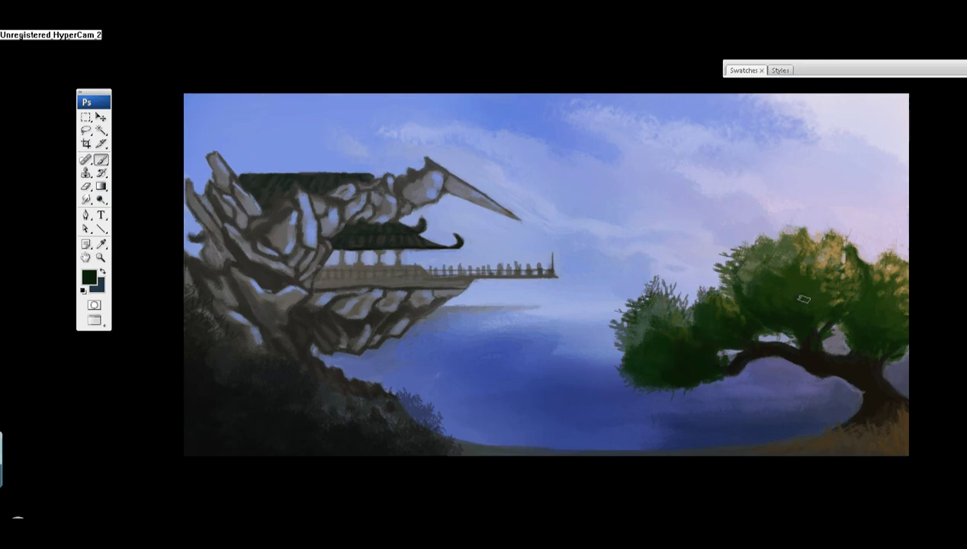
- Soften the crown's upper edge with sampled sky colour and add wispy foliage using a different brush
left_click(779, 155, "alt")
left_click_drag(779, 156, 755, 238)
right_click(756, 233)
double_click(868, 440)
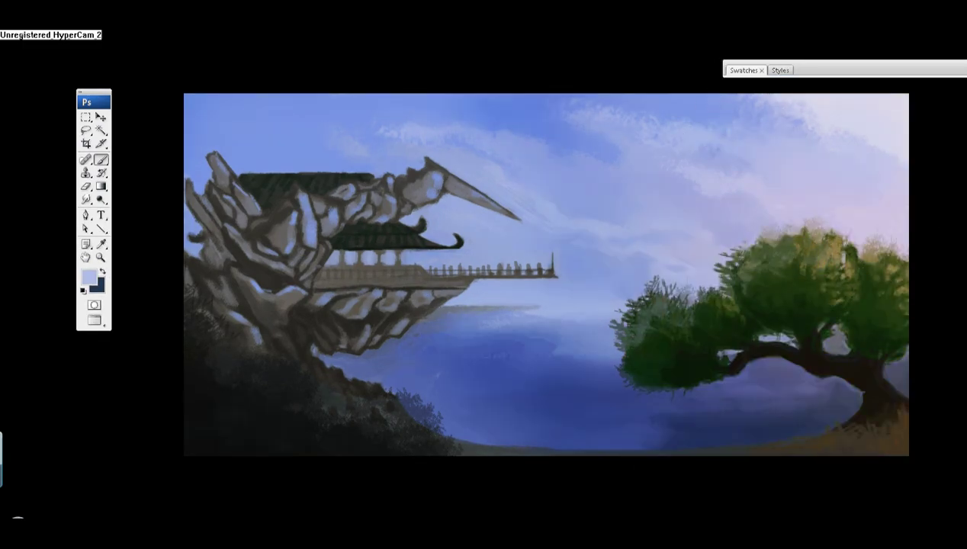
- Shift the painting's colour balance towards warmer, redder tones
key("ctrl+b")
left_click_drag(346, 428, 340, 431)
key("Return")
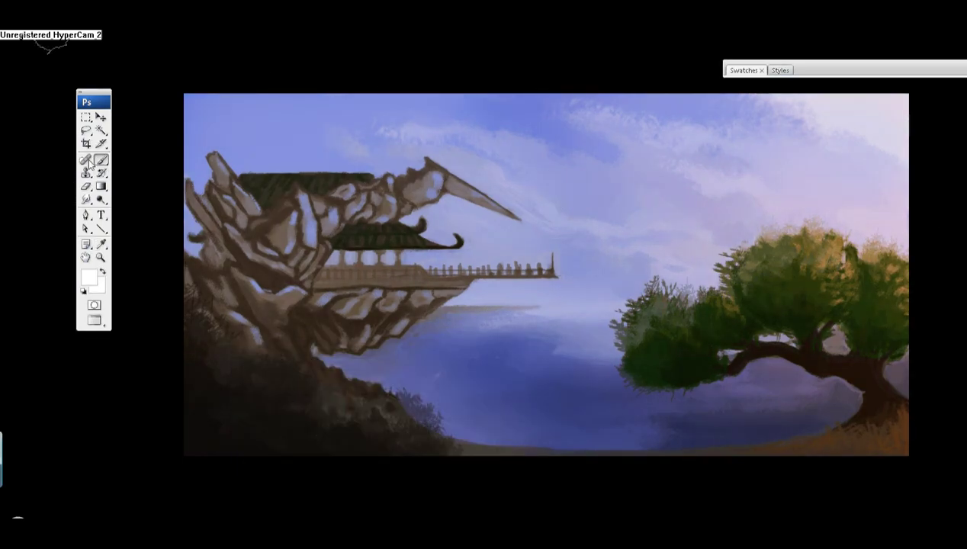
- Extend the grass along the foreground shoreline with a grass brush and remove the stray dark stroke in the water
left_click(471, 454, "alt")
left_click(89, 276)
key("Return")
right_click(767, 455)
key("Return")
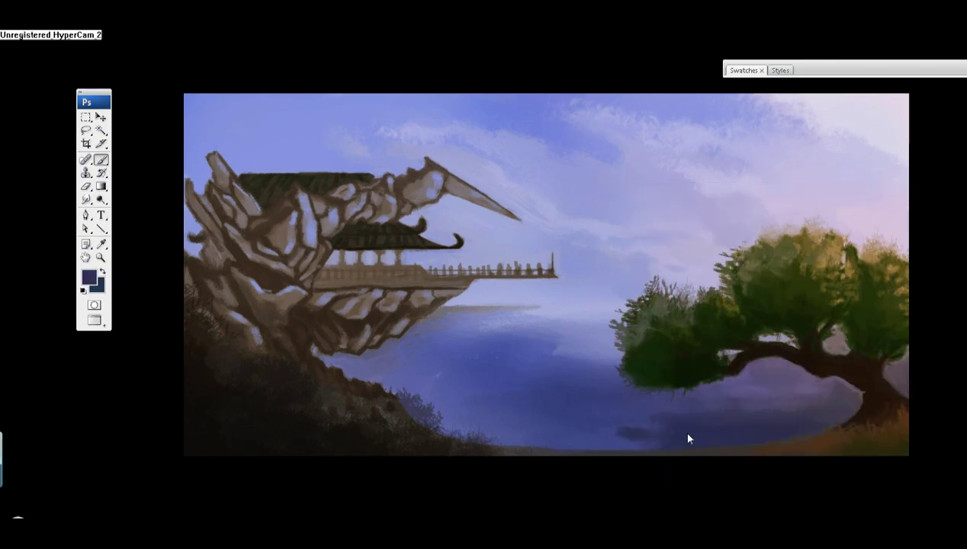
key("ctrl+z")
mouse_move(598, 437)
left_mouse_down()
mouse_move(520, 374)
mouse_move(488, 378)
mouse_move(585, 387)
mouse_move(488, 431)
left_mouse_up()
- Repaint the distant land strip on the horizon as faint hazy shapes with sampled sky and water colours
left_click(468, 306, "alt")
left_click(467, 302, "alt")
left_click(468, 299, "alt")
left_click(532, 305, "alt")
left_click_drag(457, 305, 530, 302)
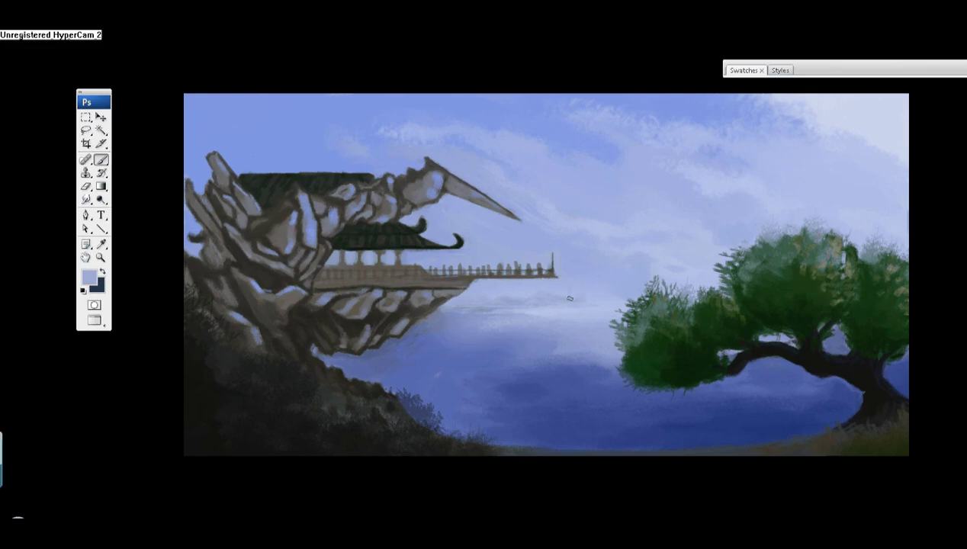
- Blend sampled light and mid blues across the water between the cliff and the tree
left_click(540, 322, "alt")
left_click(604, 378, "alt")
left_click_drag(604, 379, 397, 328)
- Define small dark rocks along the cliff's lower edge and darken the underside of the deck
left_click(354, 366, "alt")
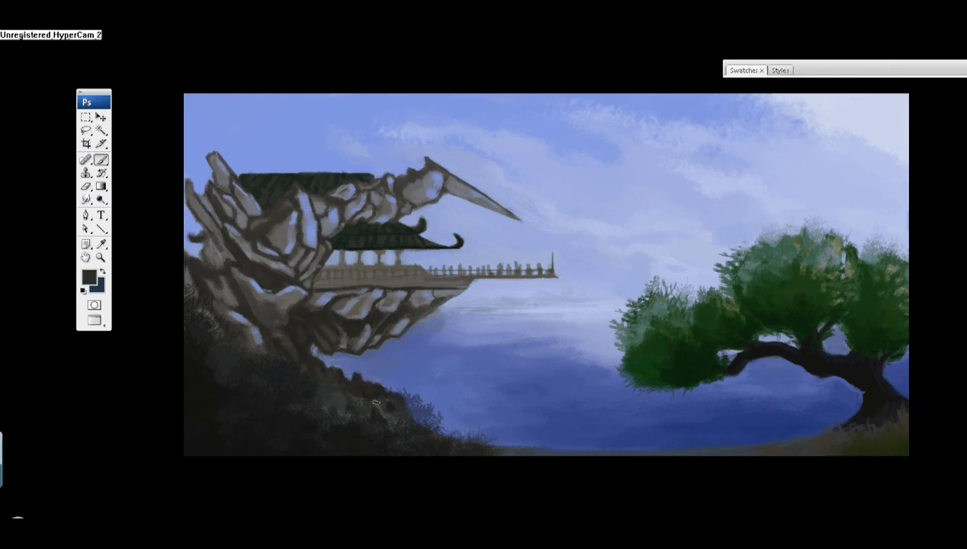
left_click(321, 372, "alt")
mouse_move(462, 279)
left_mouse_down()
mouse_move(374, 279)
mouse_move(411, 282)
left_mouse_up()
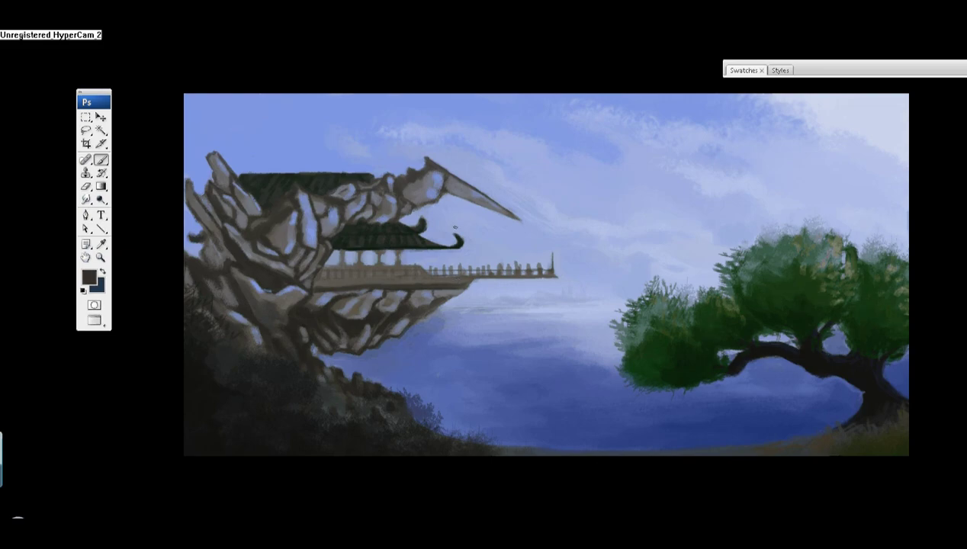
- Detail the tiles on both pavilion roofs with sampled slate tones and add a spike to the beak-shaped rock
left_click(352, 248, "alt")
left_click(235, 105, "alt")
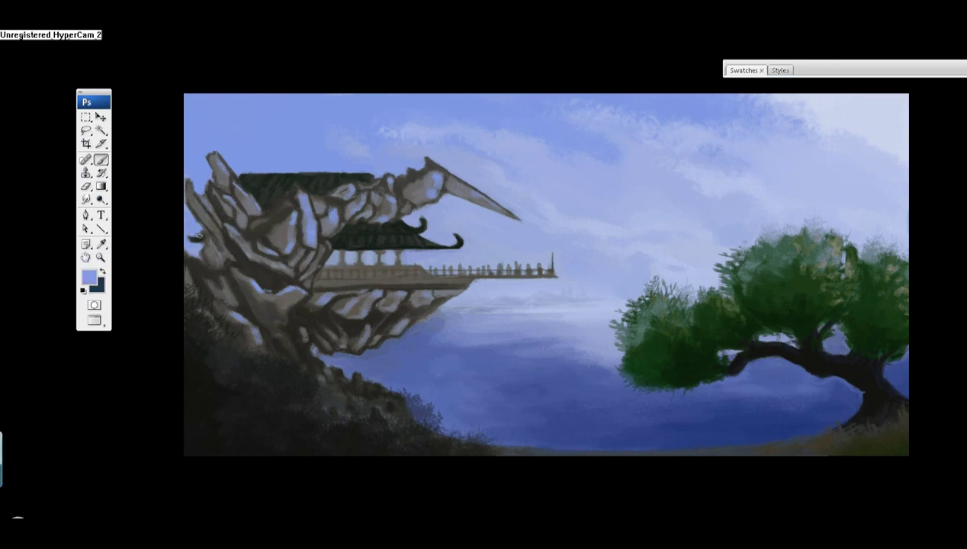
left_click(267, 175, "alt")
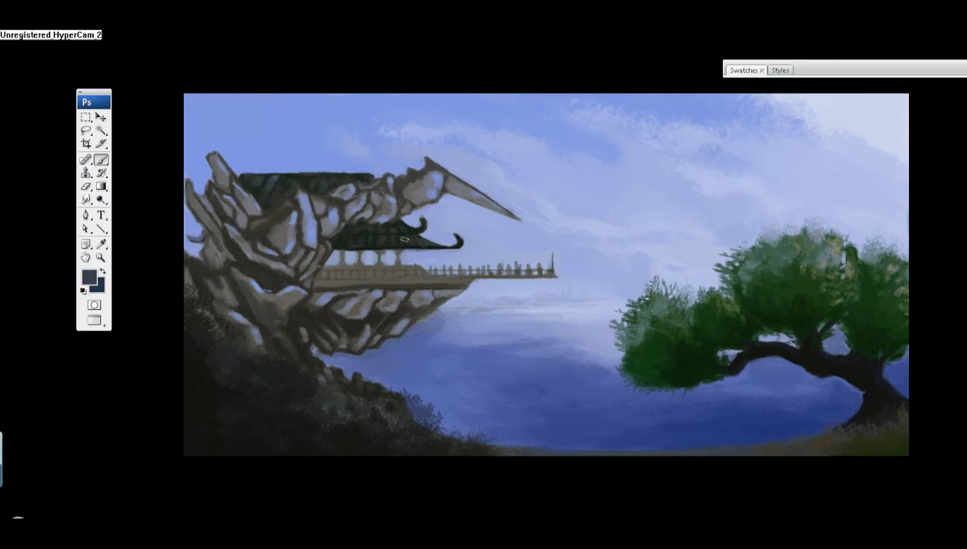
left_click(262, 202, "alt")
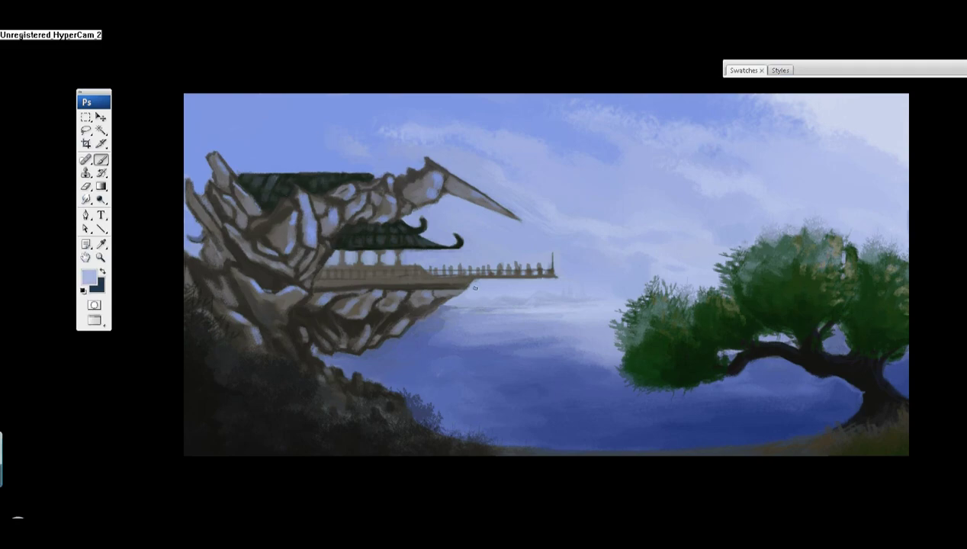
left_click(457, 178, "alt")
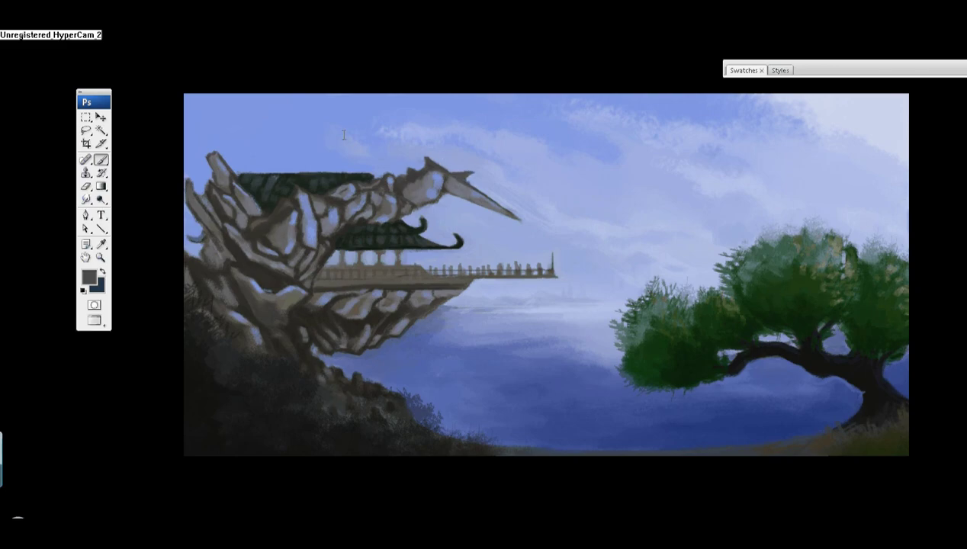
- Paint dark green foliage over the hillside below the cliff with a new brush and colour
left_click(318, 348, "alt")
right_click(318, 348)
left_click(431, 432)
mouse_move(292, 399)
left_mouse_down()
mouse_move(244, 391)
mouse_move(378, 405)
mouse_move(259, 431)
mouse_move(336, 448)
left_mouse_up()
left_click(89, 276)
key("Return")
- Paint a few small dark rocks on the shore beside the tree's base
right_click(633, 225)
left_click(818, 436)
left_click(798, 440, "alt")
left_click(793, 434, "alt")
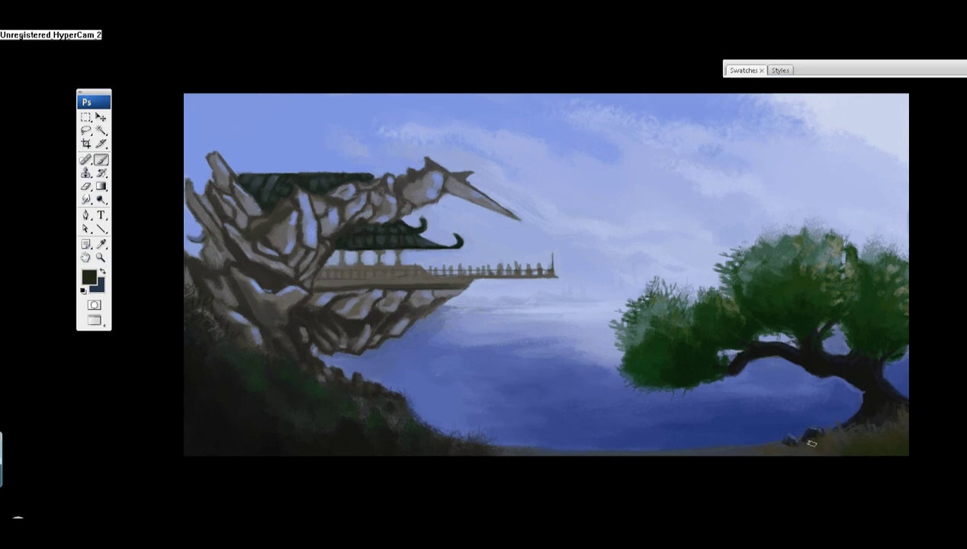
- Add grass texture and brighter green highlights to the hillside below the cliff with sampled tones
left_click(299, 375, "alt")
left_click(252, 360, "alt")
left_click(345, 402, "alt")
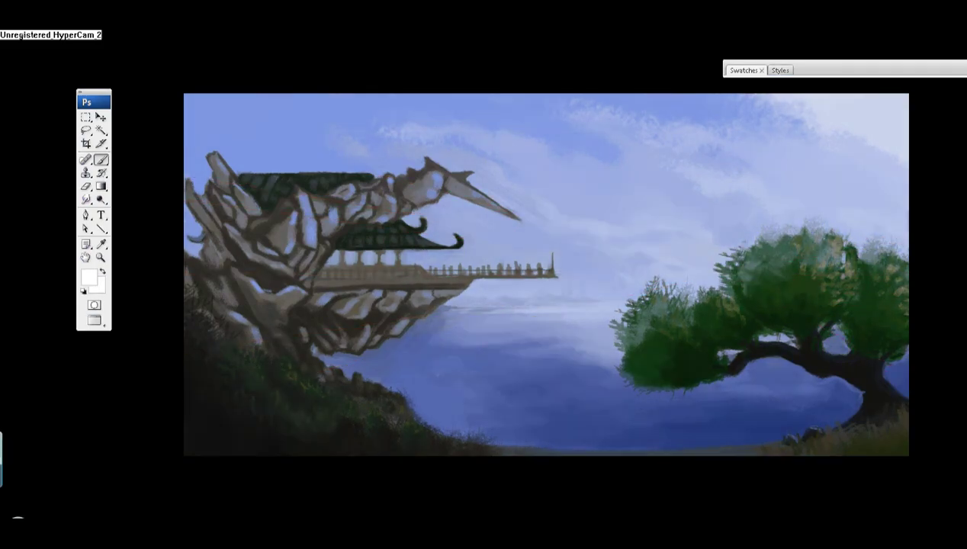
- Smooth the sea with sampled blues and paint thin, light ripple lines across the water
left_click(557, 342, "alt")
left_click(557, 342)
key("Return")
left_click(449, 347, "alt")
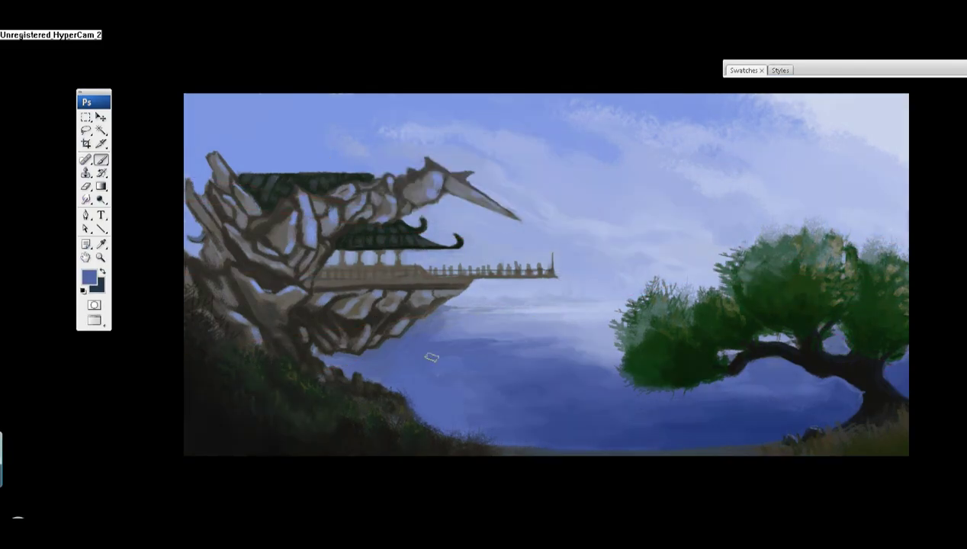
left_click_drag(436, 339, 492, 335)
left_click_drag(714, 400, 797, 392)
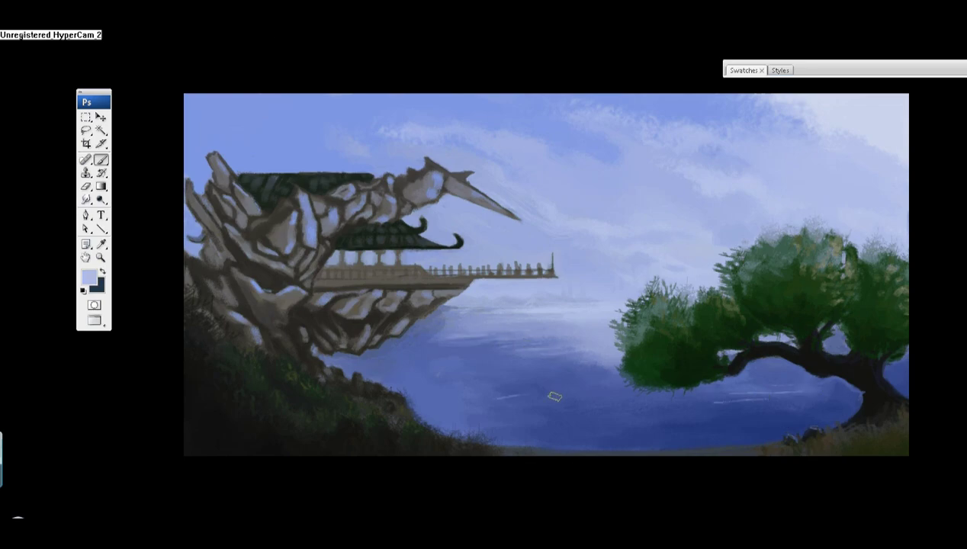
- Paint a stone chimney on the upper pavilion roof and texture it with sampled light and dark tones
left_click(847, 388, "alt")
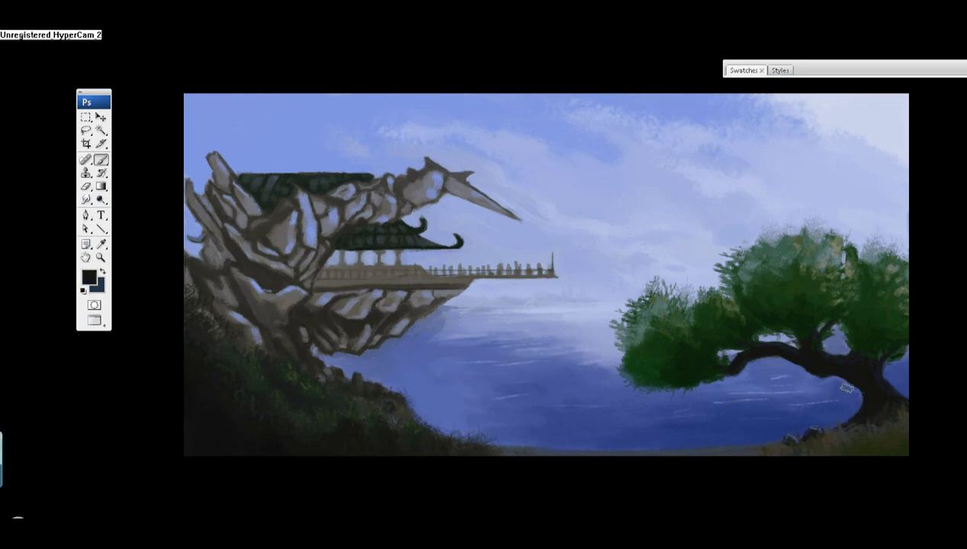
mouse_move(270, 168)
left_mouse_down()
mouse_move(276, 142)
mouse_move(281, 172)
mouse_move(271, 172)
left_mouse_up()
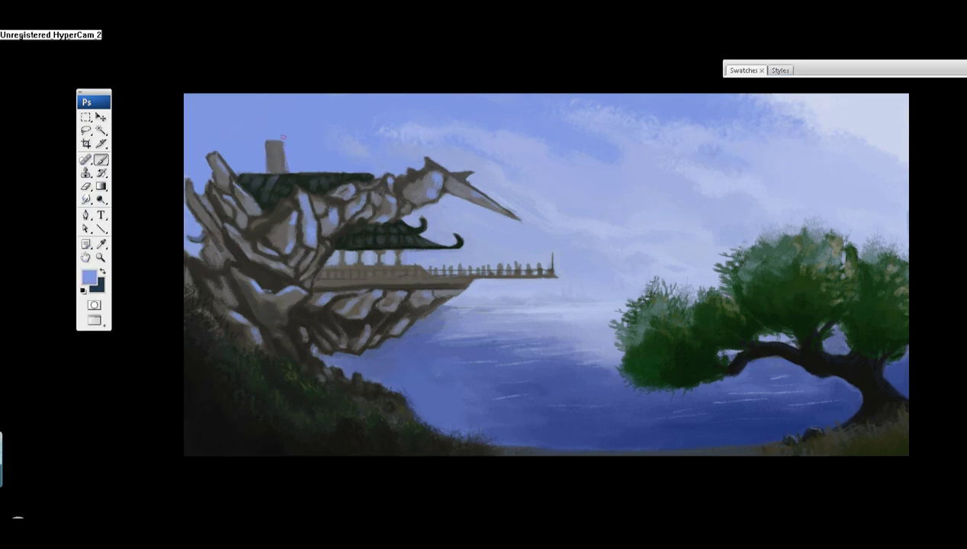
left_click(277, 157, "alt")
left_click_drag(276, 150, 273, 162)
left_click(275, 151, "alt")
left_click(273, 163, "alt")
left_click(264, 131, "alt")
left_click(276, 168, "alt")
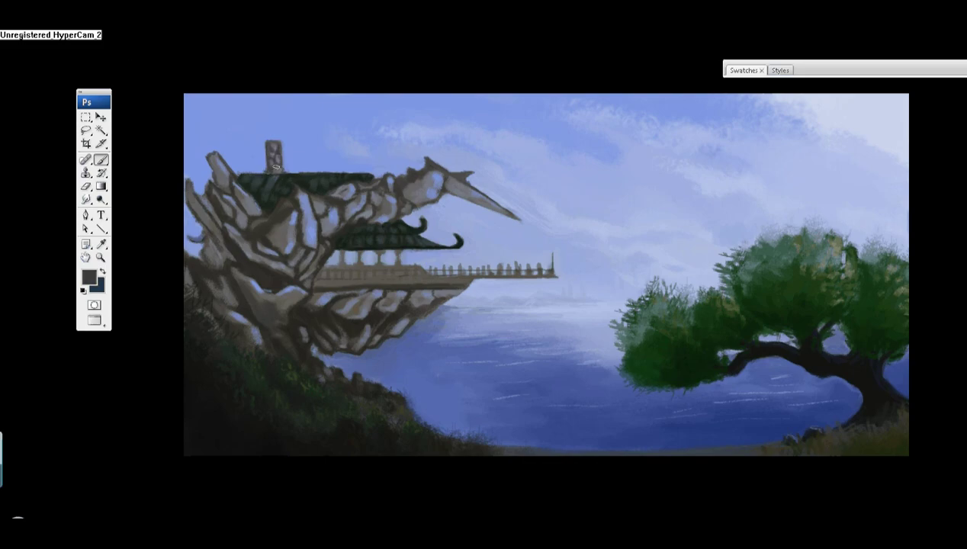
- Shade the main rock face under the pavilion roof with sampled rock browns and a changed brush
right_click(307, 145)
key("Return")
left_click(313, 296, "alt")
left_click(238, 265, "alt")
right_click(214, 183)
key("Return")
- Sharpen the outer rock spires and highlight the rock edges below the deck with sampled sky and rock colours
left_click(200, 207, "alt")
left_click(209, 158, "alt")
left_click(200, 248, "alt")
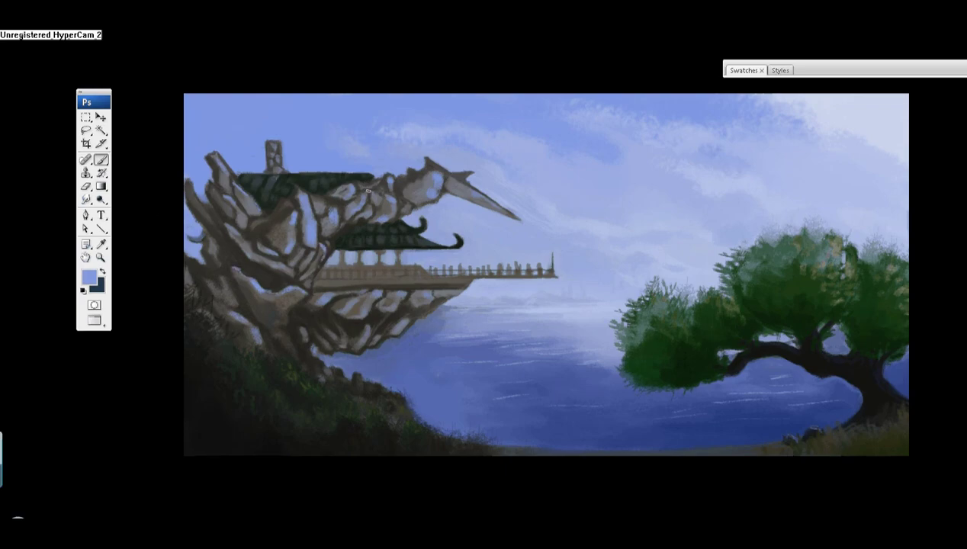
left_click(344, 308, "alt")
left_click(399, 315, "alt")
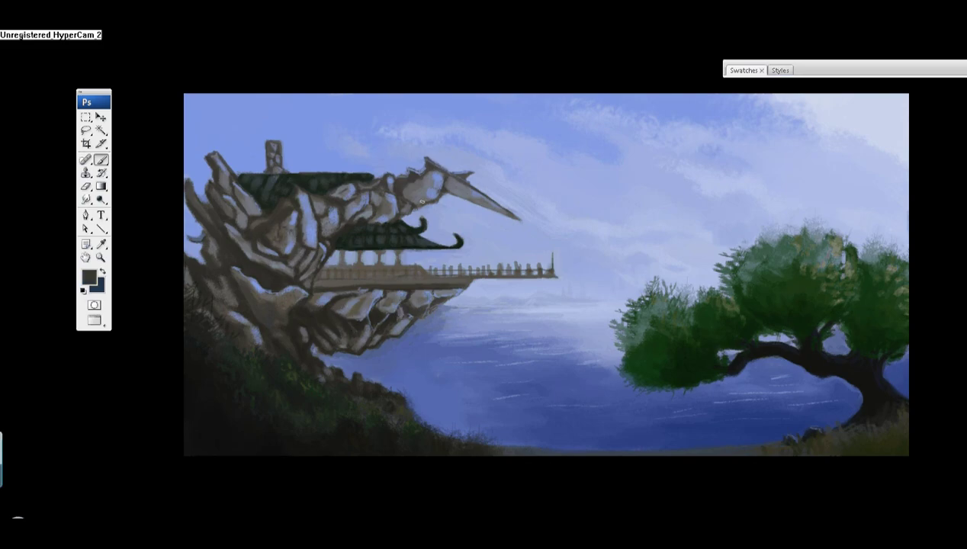
- Open the second image in the clouds folder as a cloud texture
key("ctrl+o")
double_click(374, 210)
double_click(648, 110)
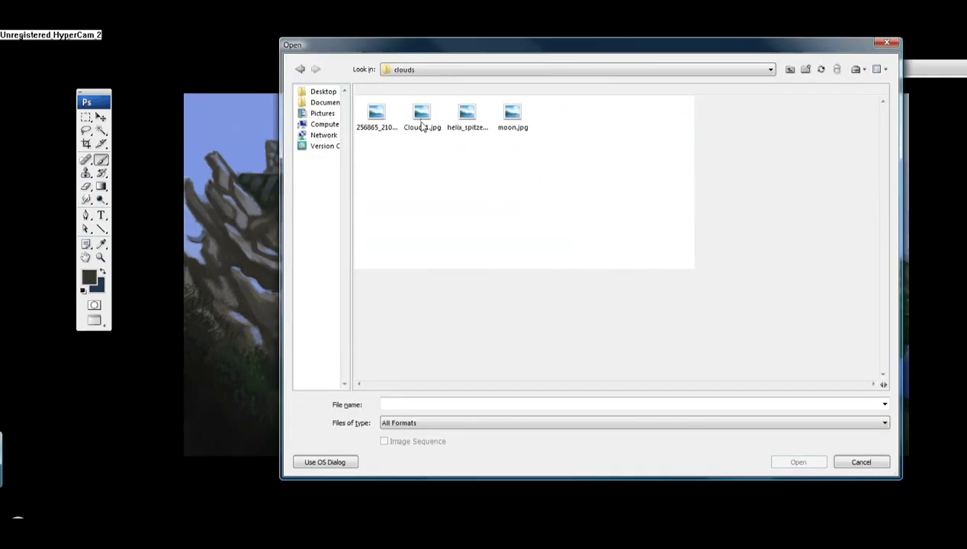
double_click(421, 122)
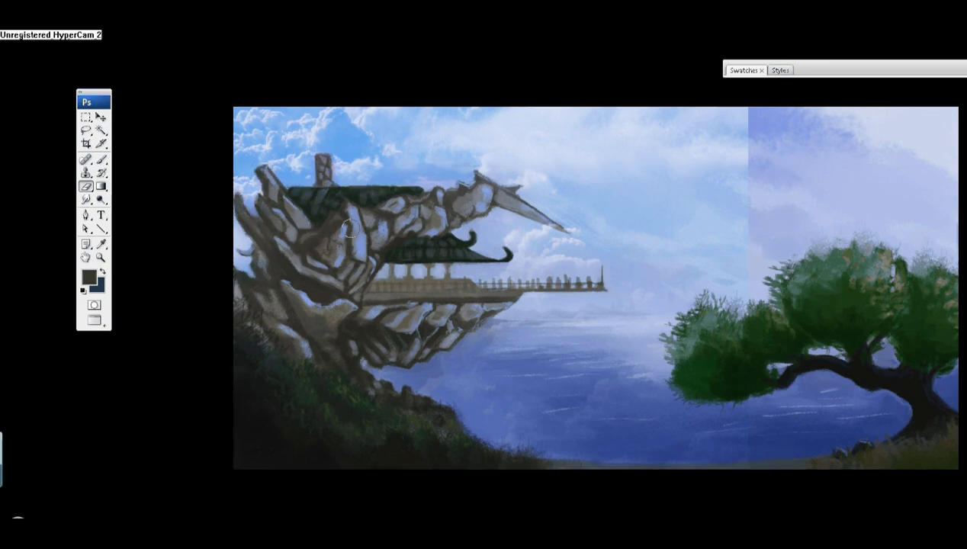
- Erase the cloud overlay's hard edge and excess areas so it blends into the painted sky
key("b")
right_click(489, 82)
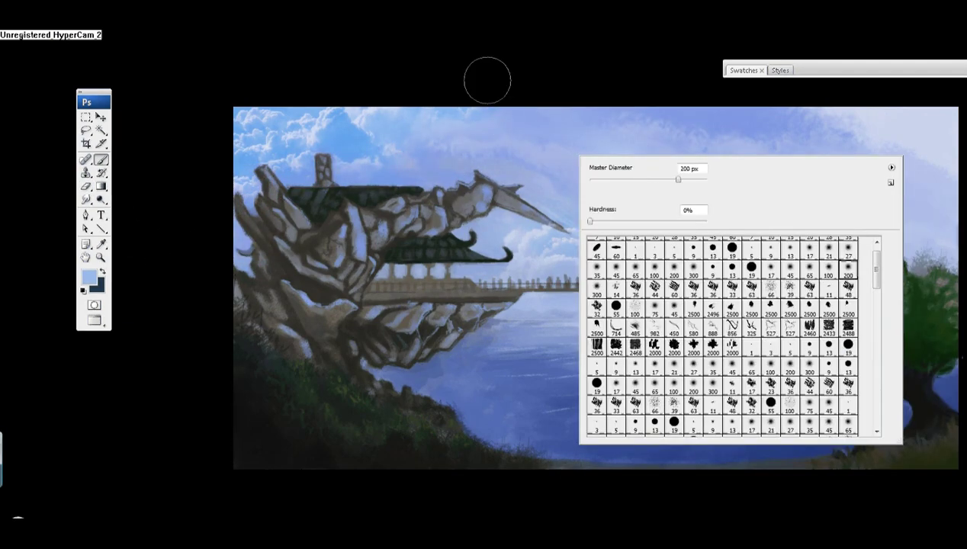
key("Escape")
key("e")
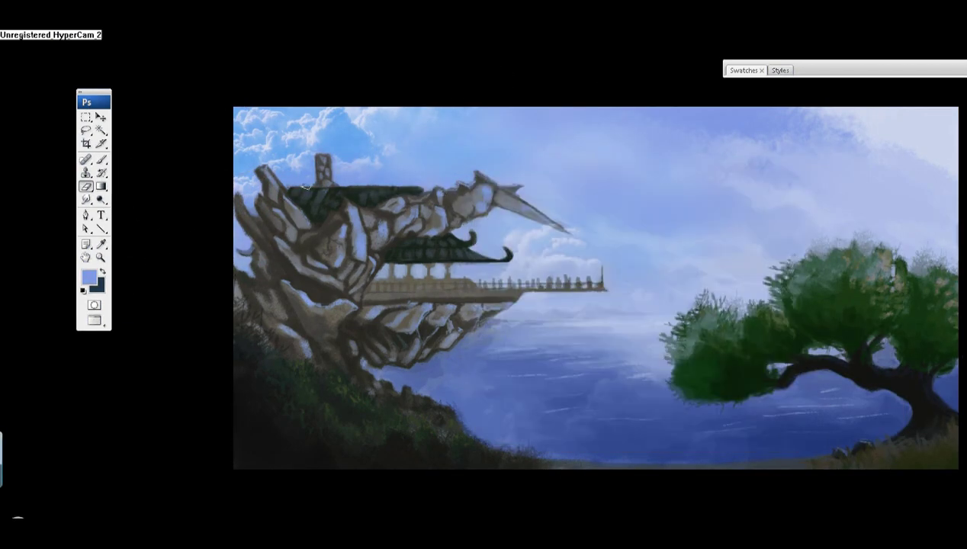
left_click_drag(588, 148, 710, 232)
right_click(633, 222)
key("Escape")
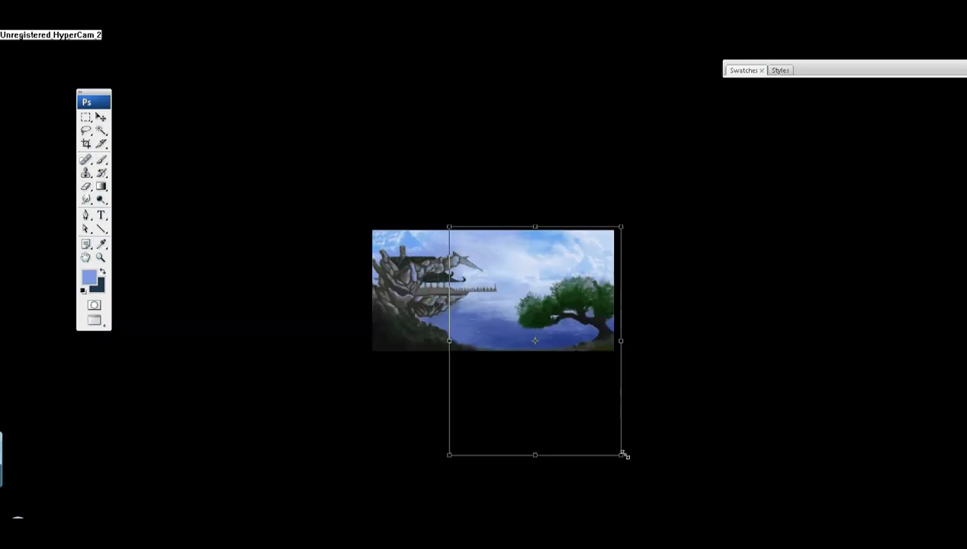
- Scale down the cloud overlay on the tree side of the painting and apply the transform
left_click_drag(622, 454, 616, 395)
key("Return")
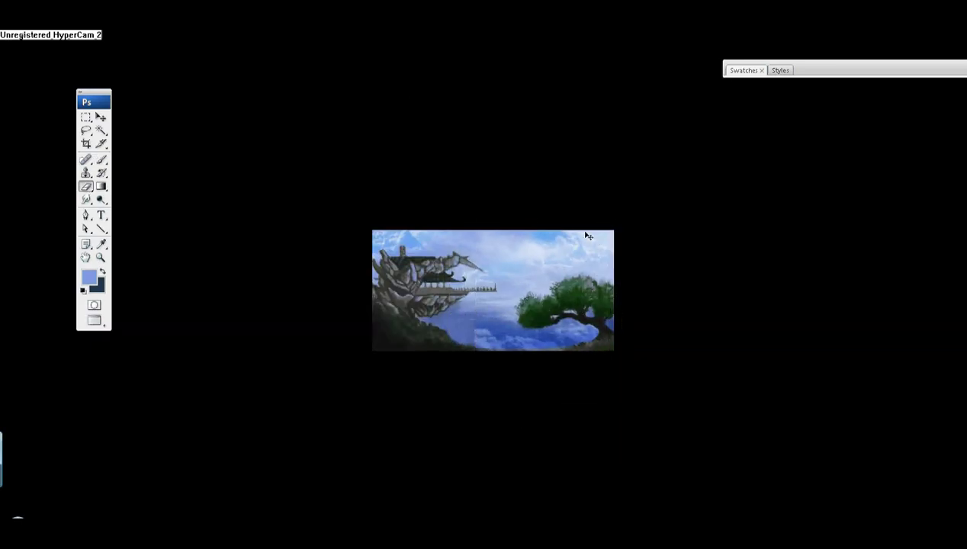
key("b")
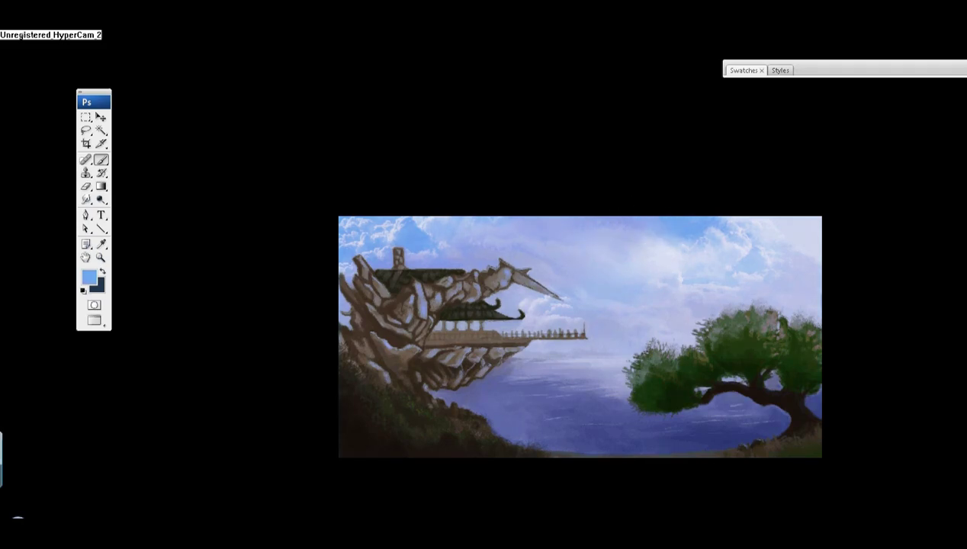
- Touch up the clouds, the upper roof edge and the area around the tree with sampled colours
left_click(540, 271, "alt")
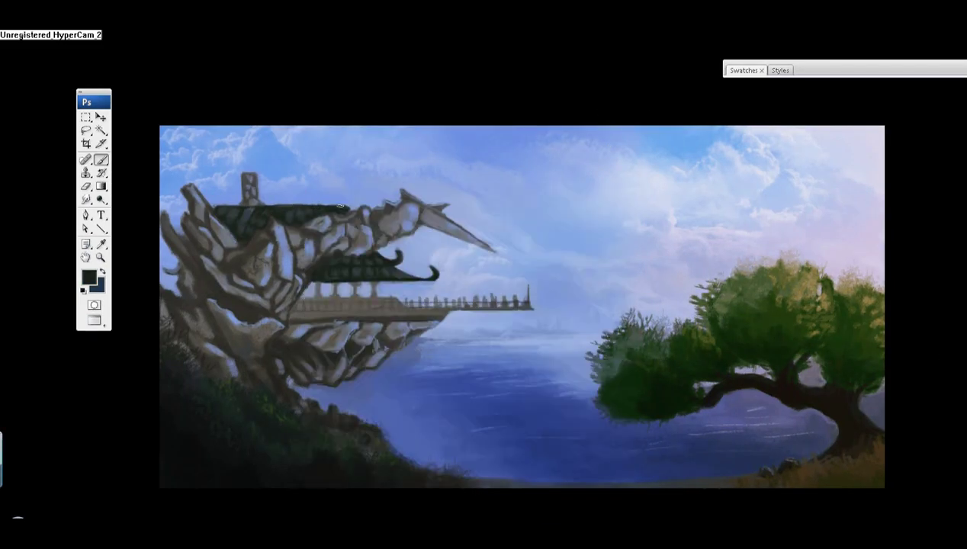
left_click(738, 158, "alt")
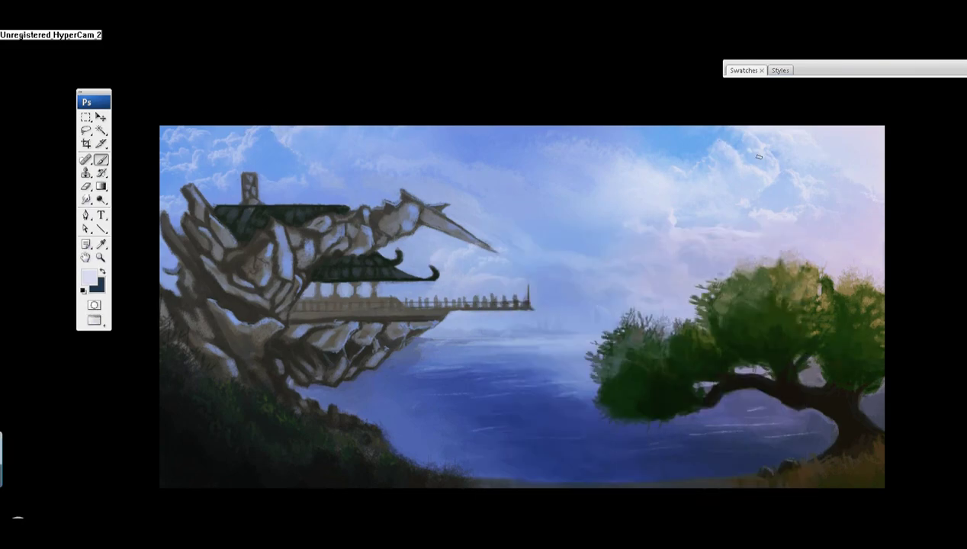
left_click(777, 437, "alt")
left_click(827, 335, "alt")
left_click(832, 479, "alt")
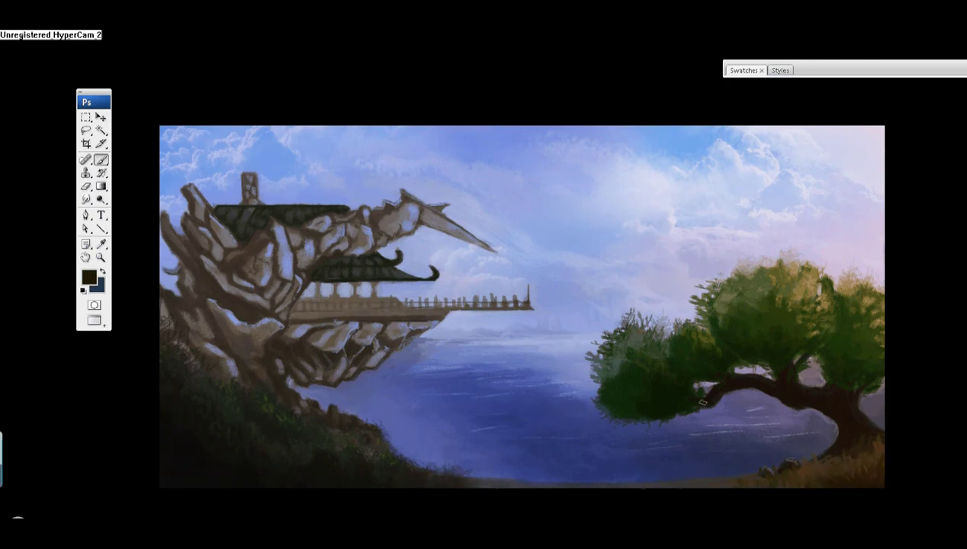
- Touch up the tree's foliage, branch and the water around the trunk with colours sampled from the painting
left_click(802, 424, "alt")
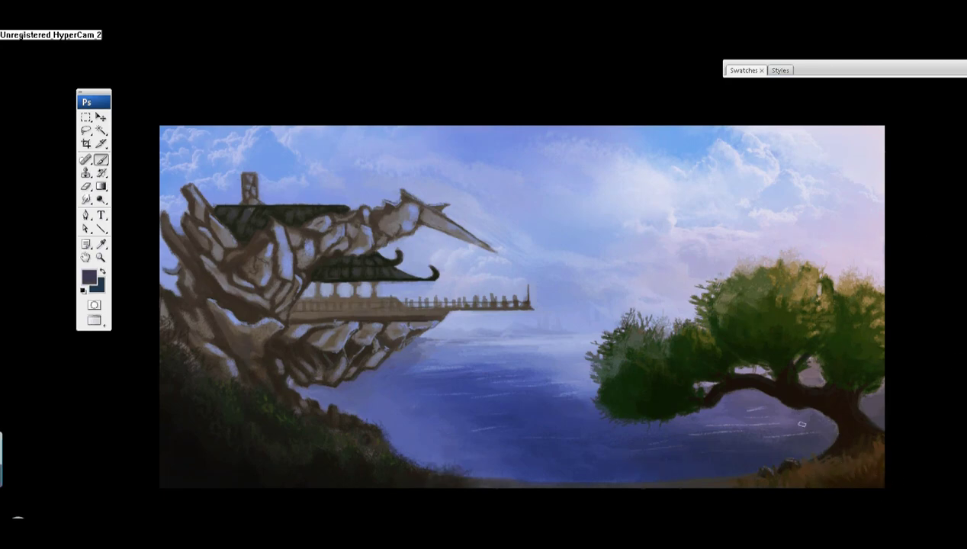
left_click(840, 416, "alt")
left_click(800, 328, "alt")
left_click(873, 364, "alt")
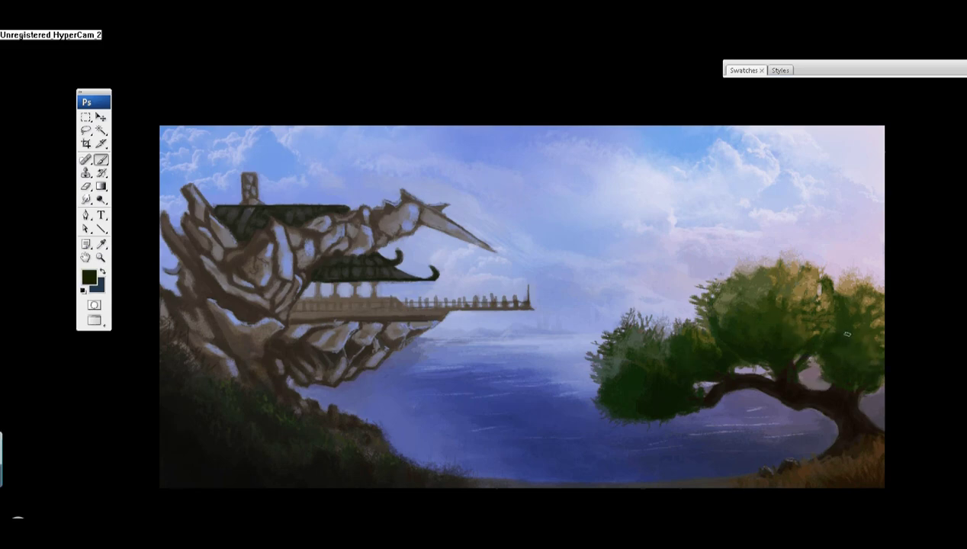
left_click(666, 383, "alt")
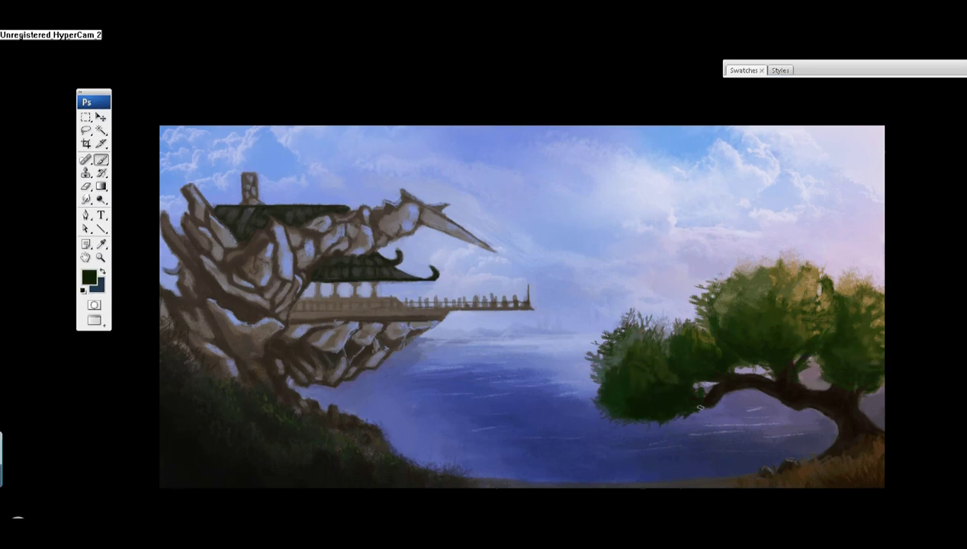
- Soften the clouds and open sky between the rock beak and the tree with sampled blues
left_click(625, 245, "alt")
left_click(498, 199, "alt")
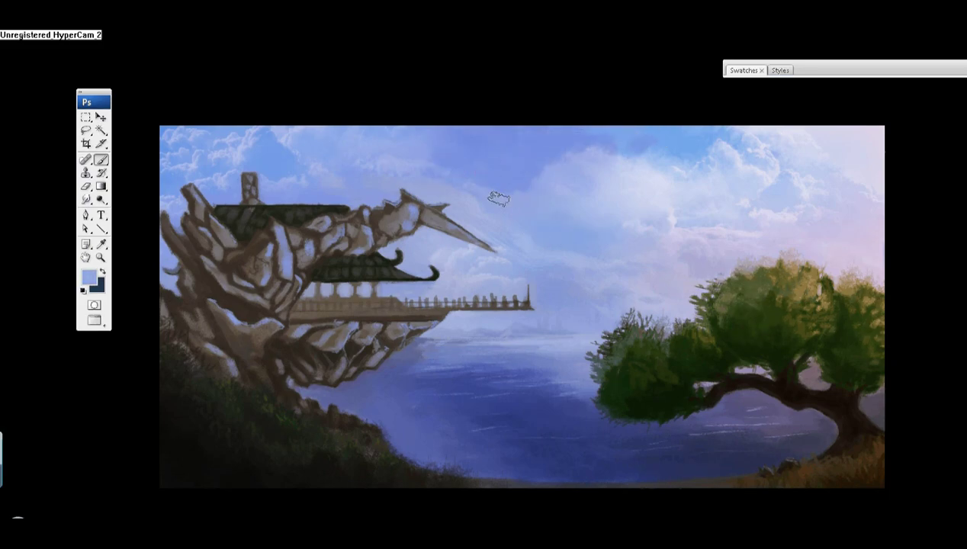
left_click(423, 162, "alt")
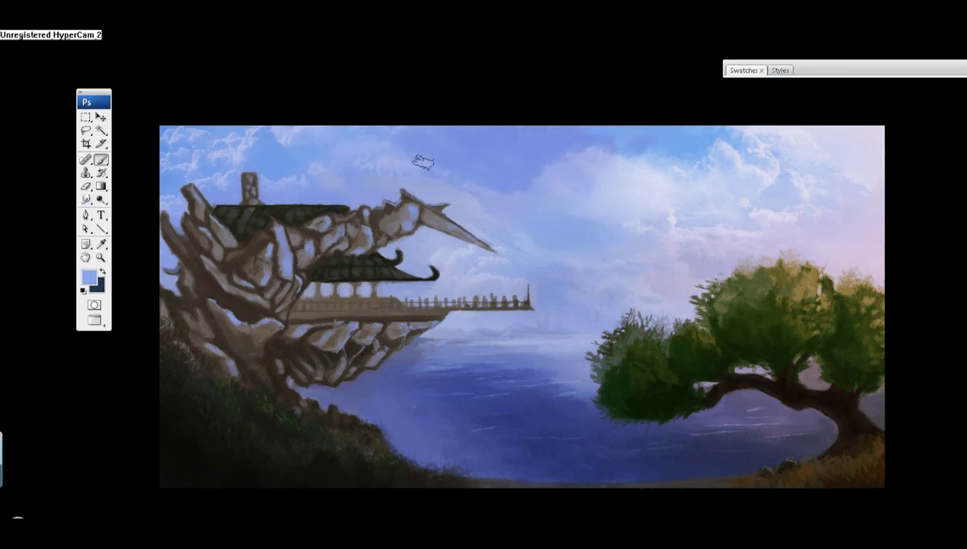
- Lighten the tiles of the upper roof with a sampled grey
left_click(254, 217, "alt")
left_click_drag(254, 216, 229, 226)
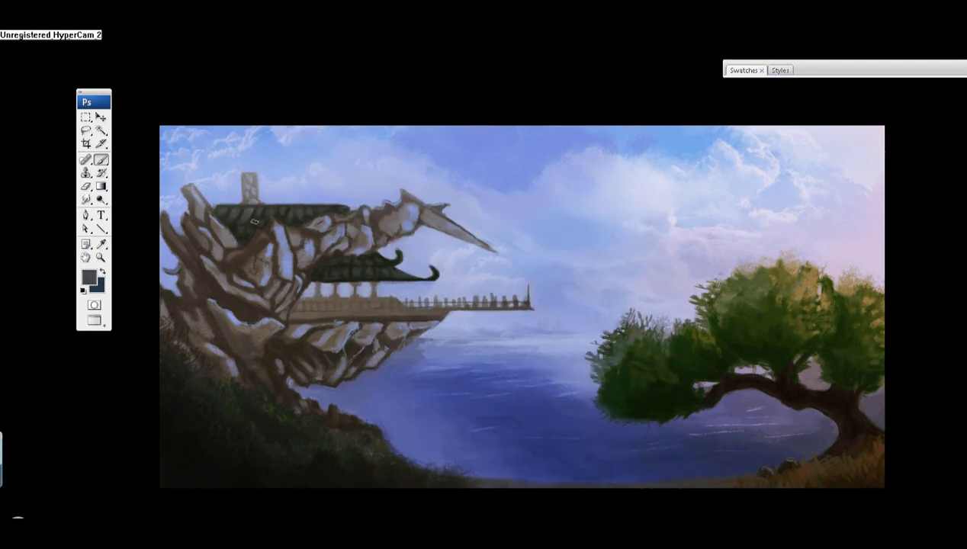
left_click(281, 189, "alt")
- Paint blue strokes across the water below the walkway up to the horizon
left_click_drag(427, 358, 527, 355)
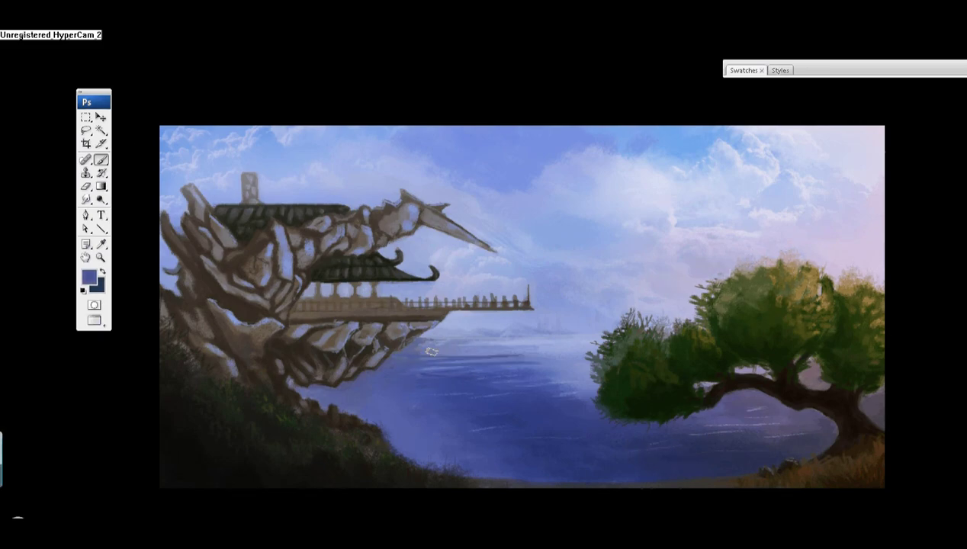
left_click(521, 337, "alt")
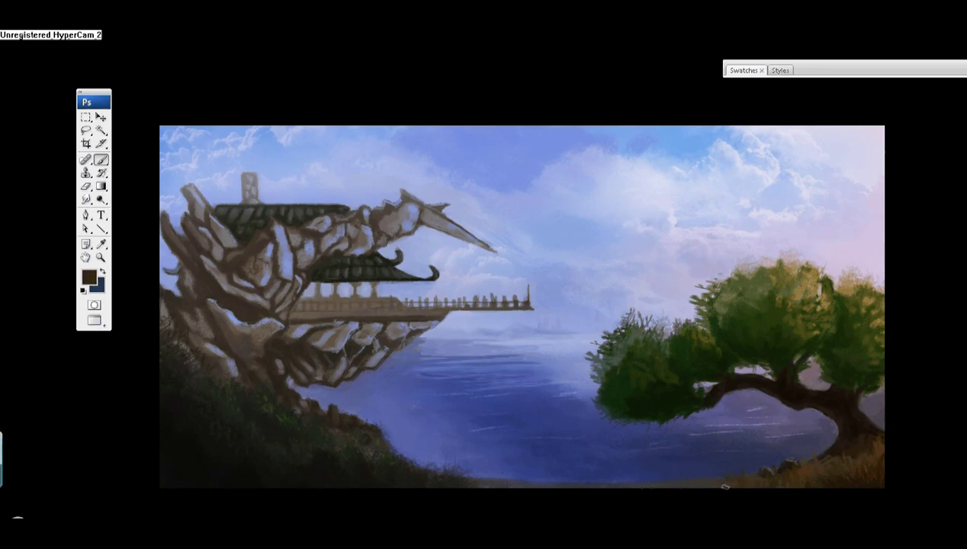
left_click(189, 158, "alt")
- Touch up the pavilion deck and paint out the tall pole at the walkway's end with sampled sky colour
key("ctrl+plus")
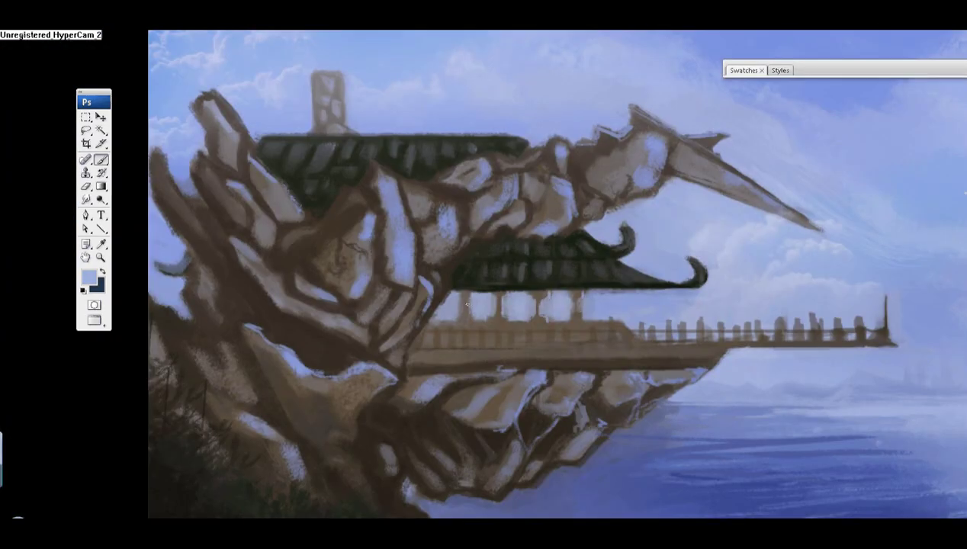
scroll(493, 275, "right", 3)
left_click(579, 351, "alt")
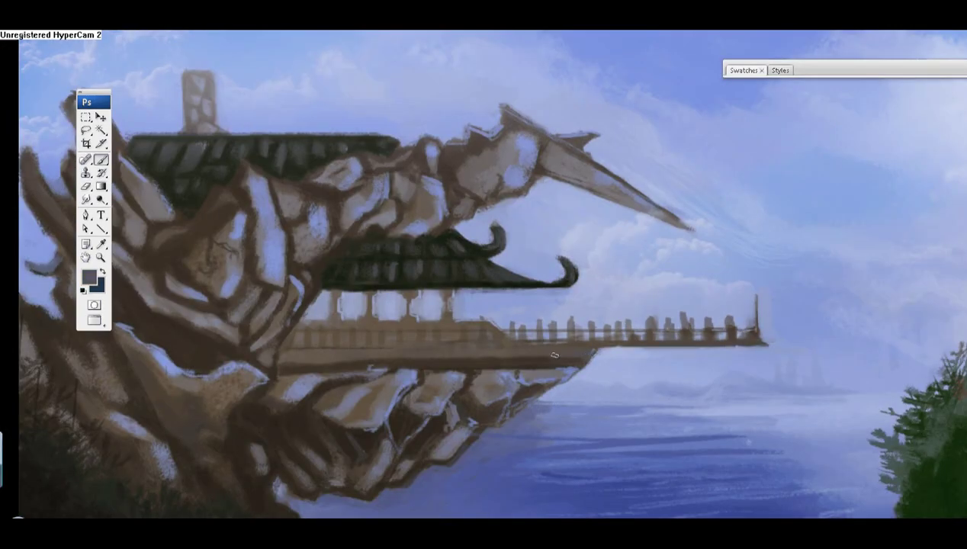
left_click(764, 302, "alt")
left_click_drag(757, 295, 755, 328)
- Choose a dark brown and paint the walkway's railing and posts and the pavilion's pillars
left_click(88, 276)
left_click(928, 188)
left_click_drag(346, 330, 349, 345)
left_click_drag(455, 331, 458, 340)
left_click_drag(361, 346, 754, 344)
left_click_drag(304, 325, 366, 322)
left_click_drag(330, 294, 331, 317)
left_click_drag(401, 299, 403, 318)
left_click_drag(441, 314, 444, 296)
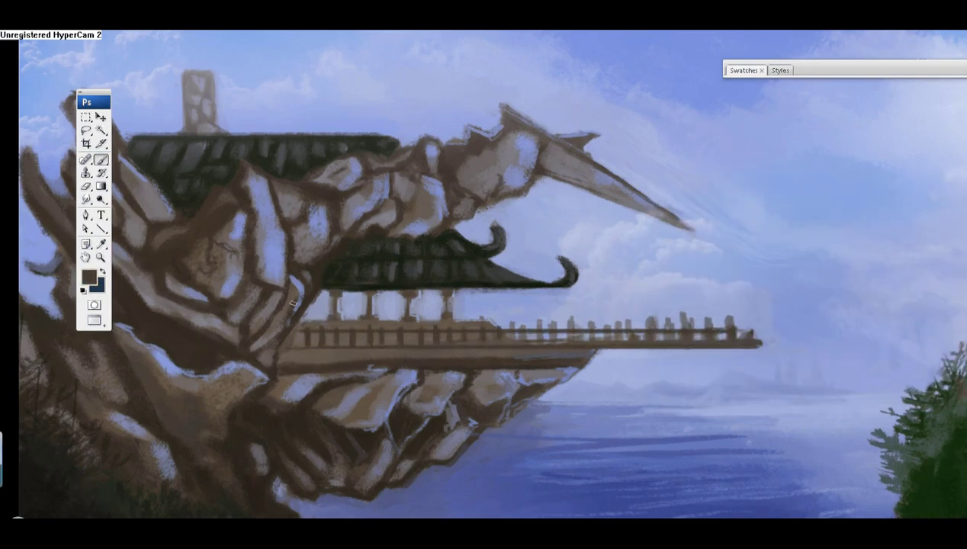
- Refine the outlines and light faces of the rocks and the beak-shaped overhang with sampled colours
left_click_drag(258, 217, 252, 272)
left_click(527, 128, "alt")
mouse_move(537, 145)
left_mouse_down()
mouse_move(549, 174)
mouse_move(592, 184)
mouse_move(589, 173)
left_mouse_up()
left_click_drag(584, 180, 679, 225)
left_click(540, 143, "alt")
left_click_drag(540, 144, 505, 114)
left_click_drag(494, 173, 501, 134)
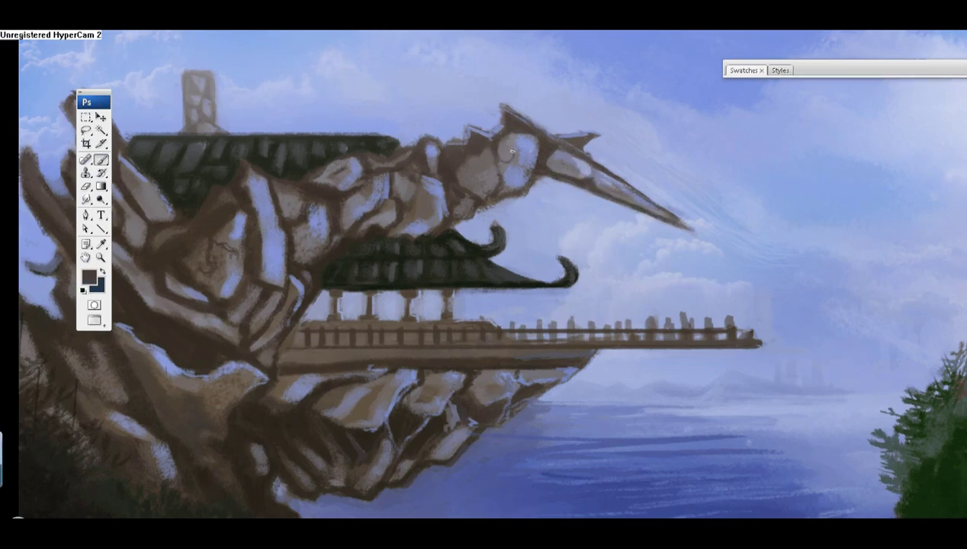
- Paint faint distant towers on the horizon between the walkway and the tree with sampled blues
left_click(544, 124, "alt")
key("ctrl+0")
left_click(540, 297, "alt")
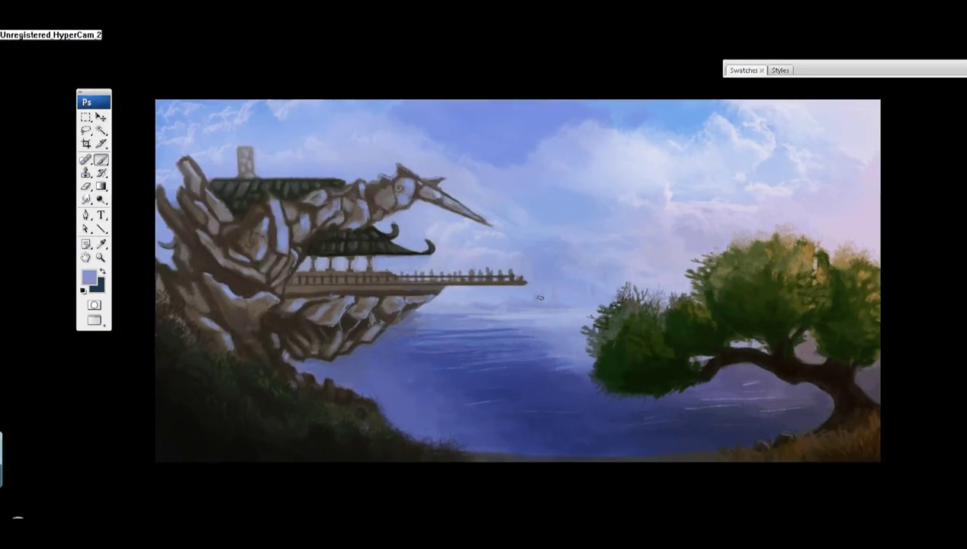
left_click(558, 448, "alt")
- Paint thin roots hanging beneath the cliff and touch up the surrounding rocks with sampled browns
left_click(303, 368, "alt")
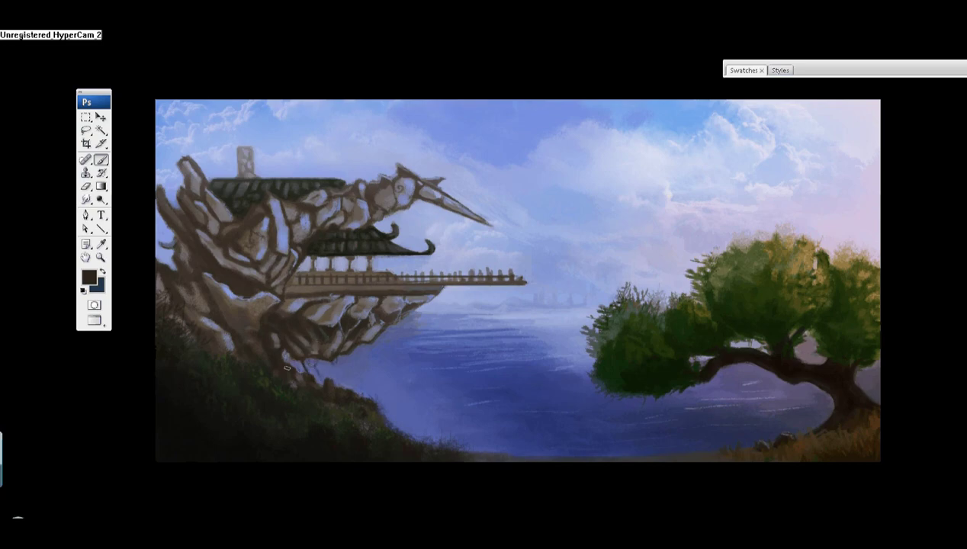
left_click(204, 244, "alt")
left_click(244, 282, "alt")
left_click(241, 285, "alt")
left_click(261, 271, "alt")
left_click(257, 300, "alt")
left_click(161, 239, "alt")
left_click(369, 270, "alt")
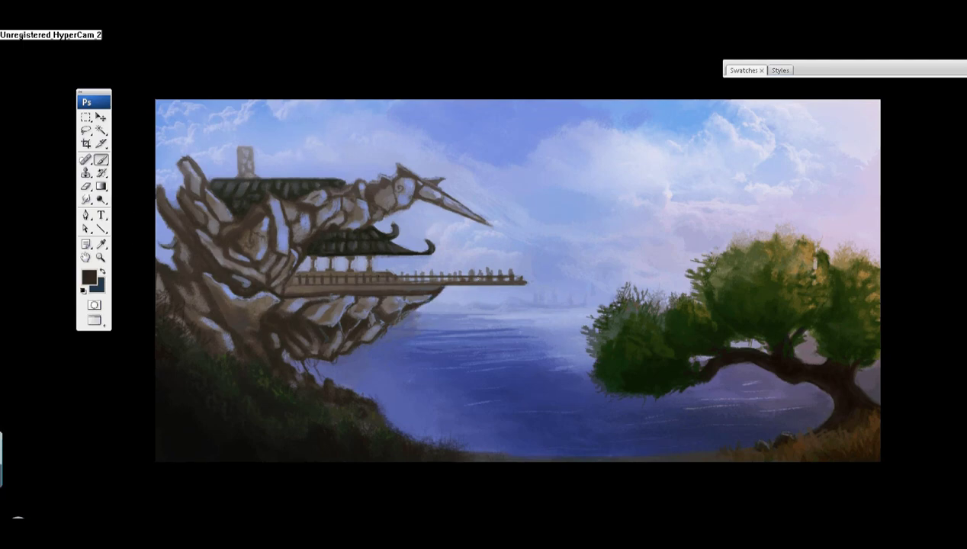
- Choose a red and paint a small figure with a windblown scarf at the walkway's end
key("ctrl+plus")
left_click(90, 276)
left_click(799, 298)
key("Return")
left_click_drag(580, 227, 583, 286)
mouse_move(566, 242)
left_mouse_down()
mouse_move(494, 204)
mouse_move(568, 248)
mouse_move(504, 207)
mouse_move(522, 193)
left_mouse_up()
- Paint the walkway's rail and darker vertical posts along the deck with a sampled dark brown
key("e")
key("b")
left_click(556, 246, "alt")
mouse_move(551, 272)
left_mouse_down()
mouse_move(598, 290)
mouse_move(383, 276)
mouse_move(294, 291)
left_mouse_up()
left_click_drag(129, 269, 231, 287)
left_click_drag(366, 281, 366, 321)
mouse_move(321, 280)
left_mouse_down()
mouse_move(328, 314)
mouse_move(436, 337)
left_mouse_up()
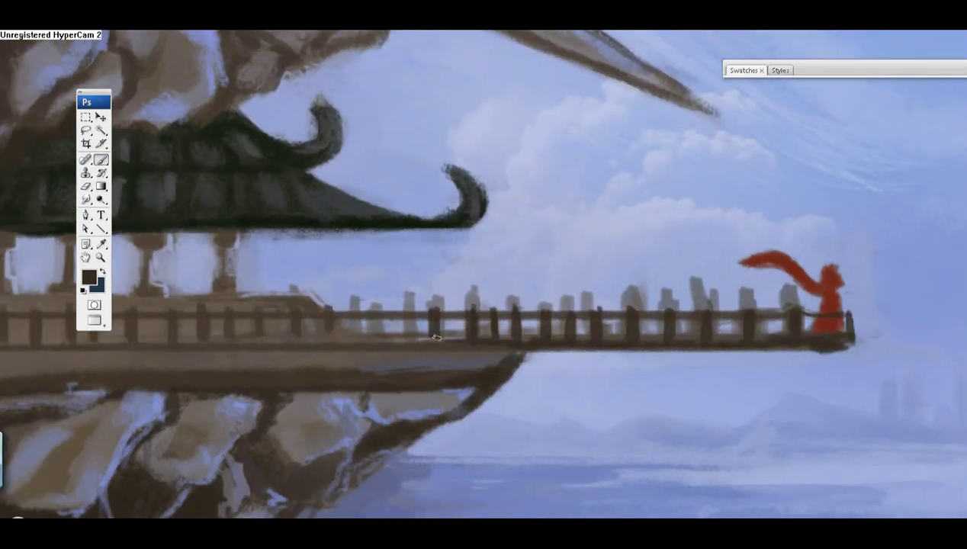
left_click_drag(405, 308, 406, 337)
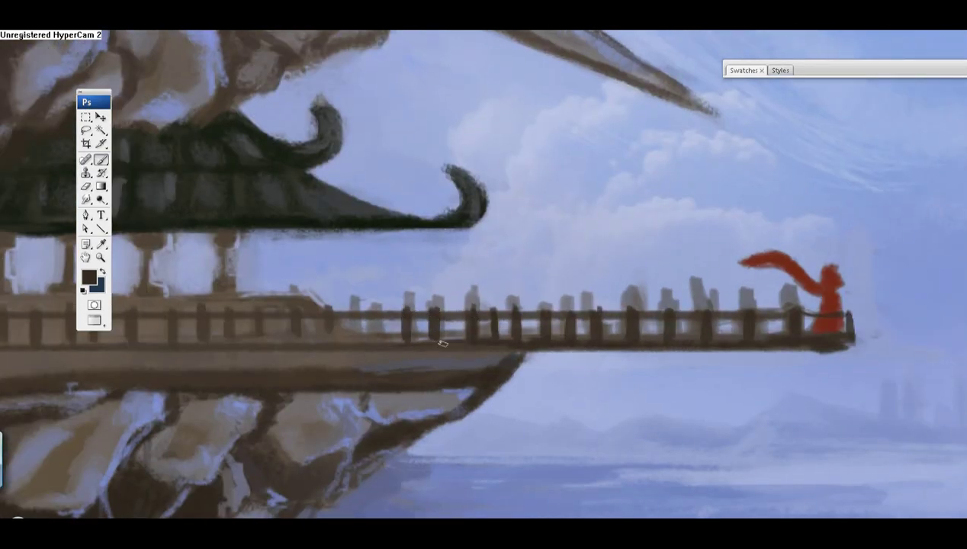
left_click_drag(373, 304, 375, 338)
scroll(330, 339, "down", 5)
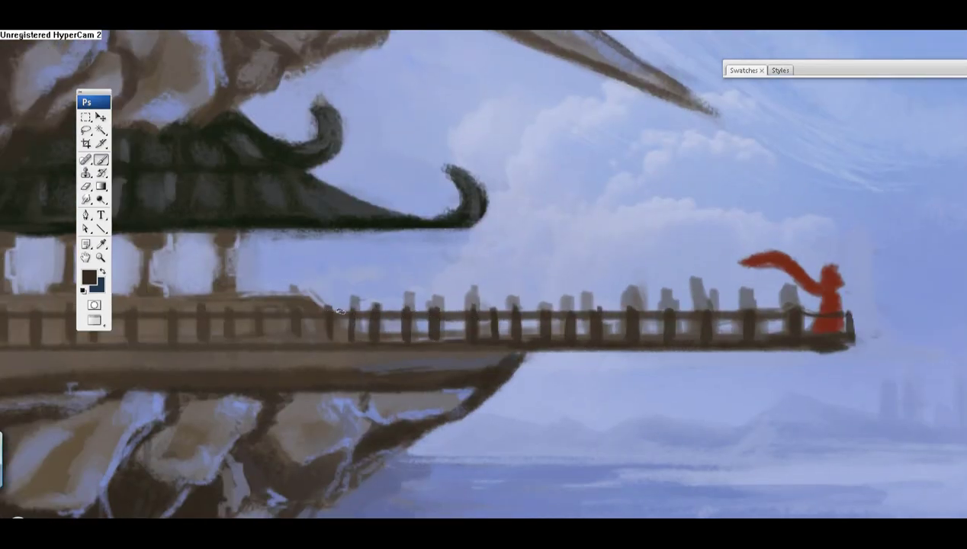
- Shade the red figure and scarf with darker reds and add a red strip along the deck
scroll(402, 201, "up", 5)
left_click(402, 201, "alt")
left_click_drag(402, 202, 420, 198)
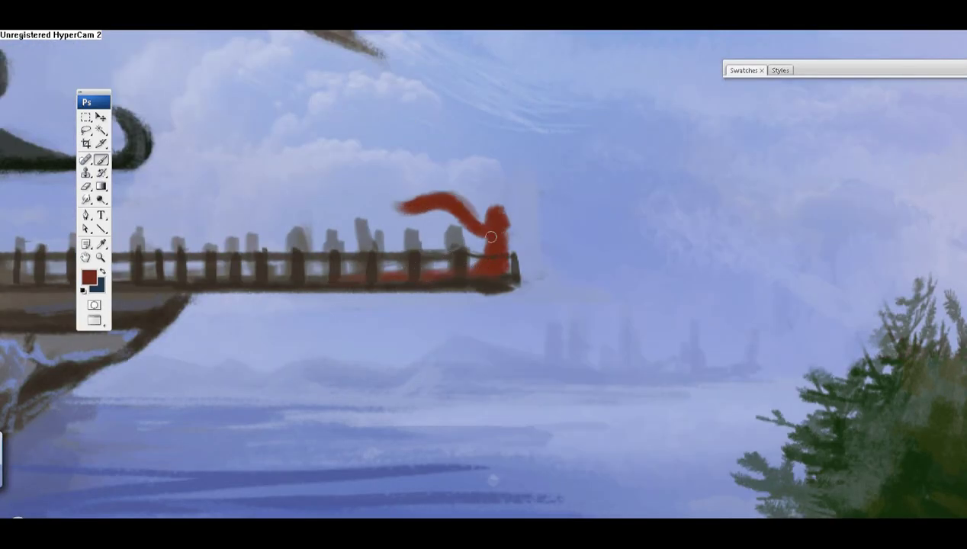
scroll(491, 238, "down", 5)
scroll(564, 157, "up", 6)
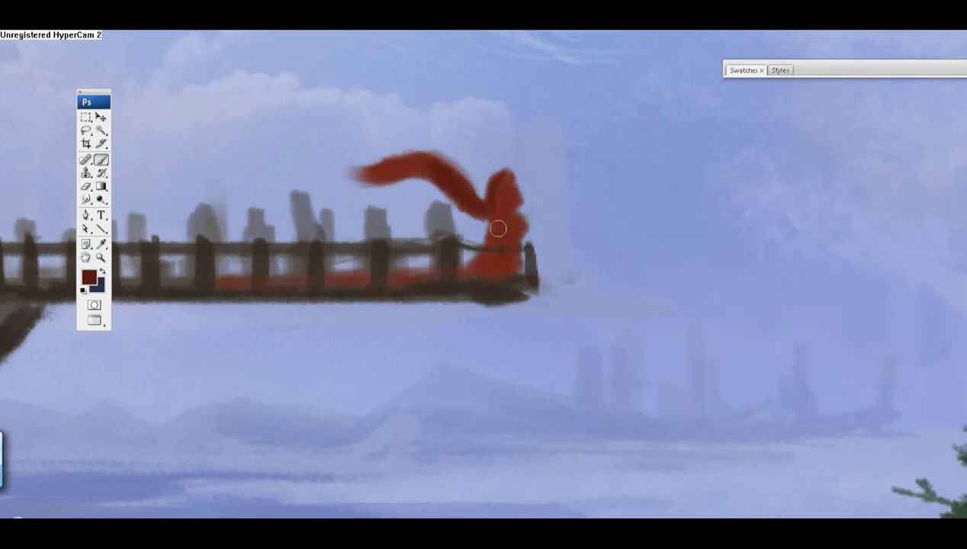
left_click(480, 275, "alt")
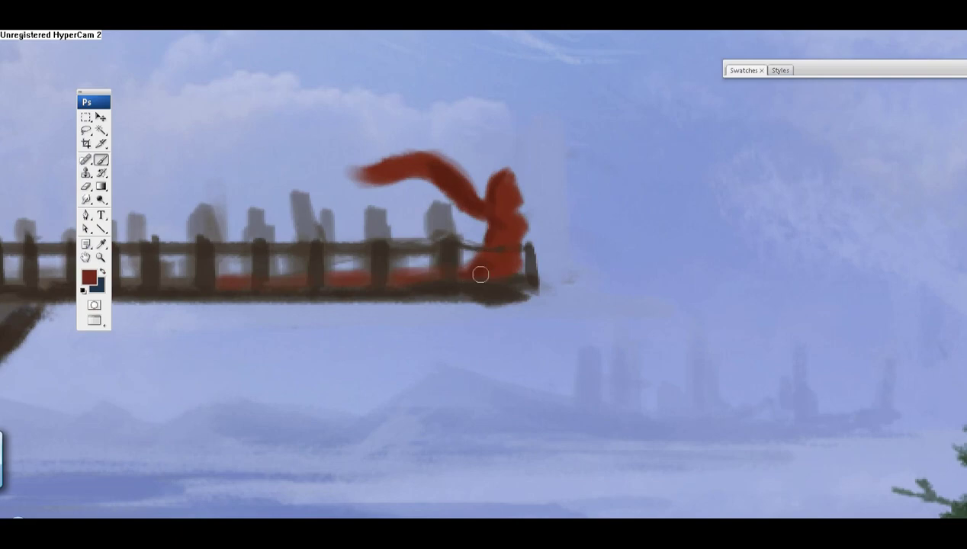
- Clean up the sky and railing around the red figure with sampled colours
key("ctrl+0")
left_click(466, 176, "alt")
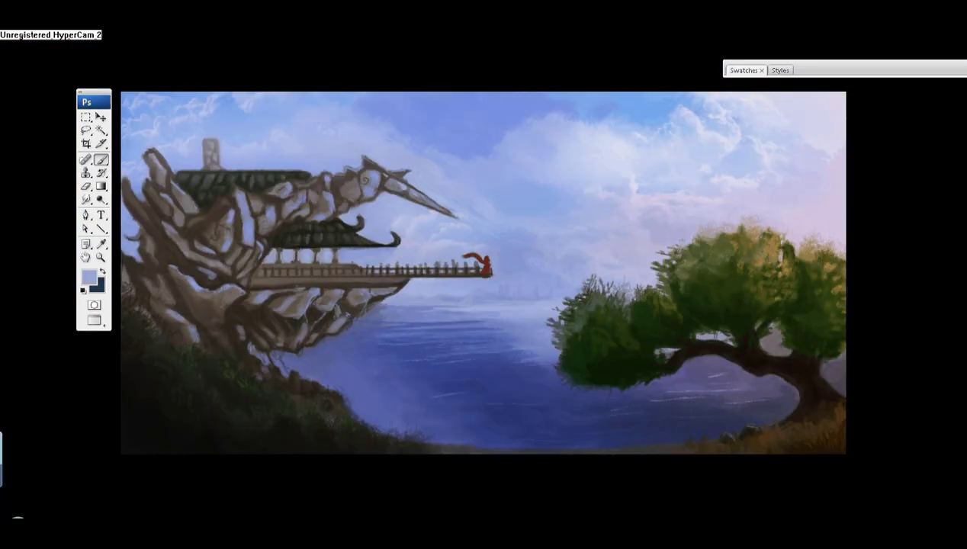
key("ctrl+alt+0")
left_click(396, 273, "alt")
left_click_drag(447, 270, 396, 272)
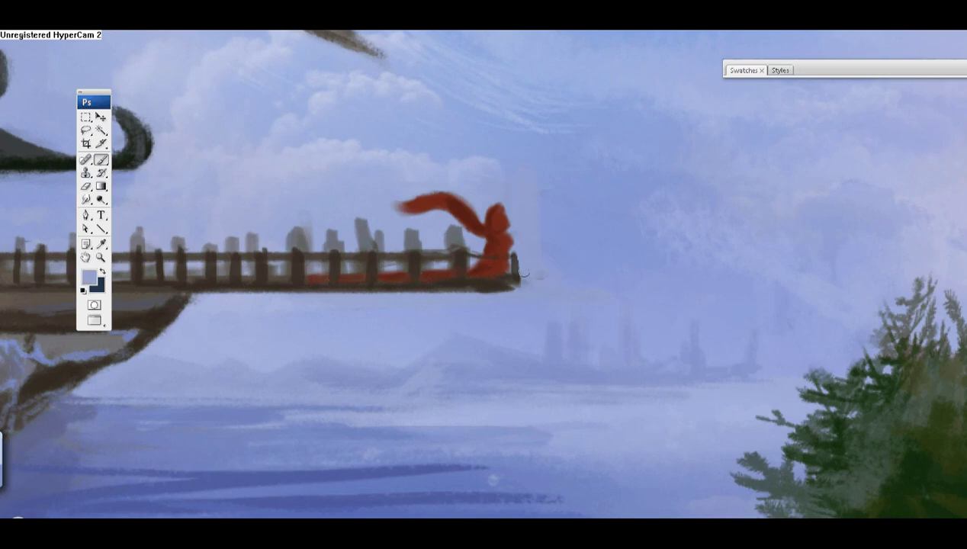
- Paint pale wind swirls in the sky beside the rock beak using sampled sky colours
key("ctrl+0")
left_click(475, 216, "alt")
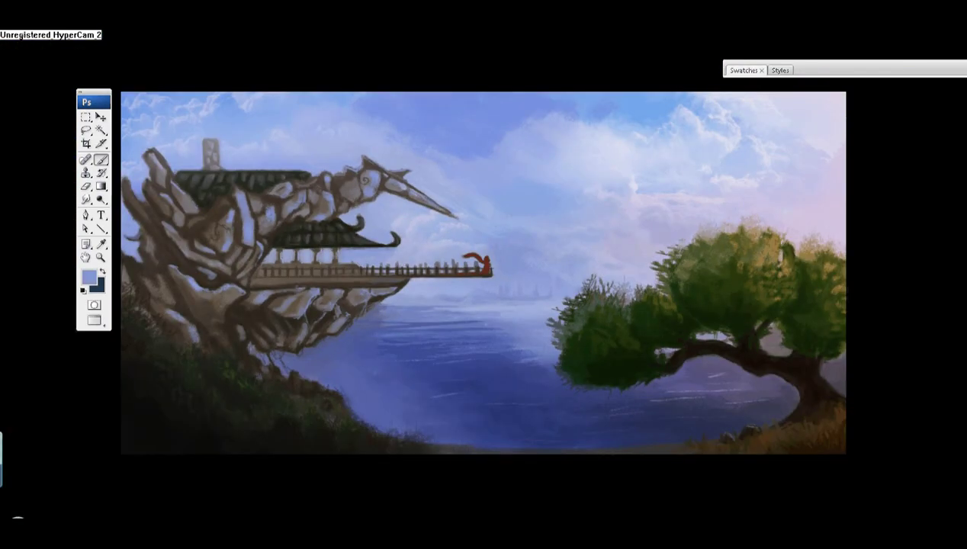
left_click(428, 212, "alt")
- Block in three red hooded figures and a waving flag in the foreground beside the tree
left_click(31, 82)
left_click_drag(715, 372, 734, 443)
mouse_move(684, 392)
left_mouse_down()
mouse_move(687, 443)
mouse_move(633, 352)
mouse_move(687, 339)
mouse_move(610, 395)
left_mouse_up()
left_click(729, 376, "alt")
left_click_drag(725, 386, 755, 443)
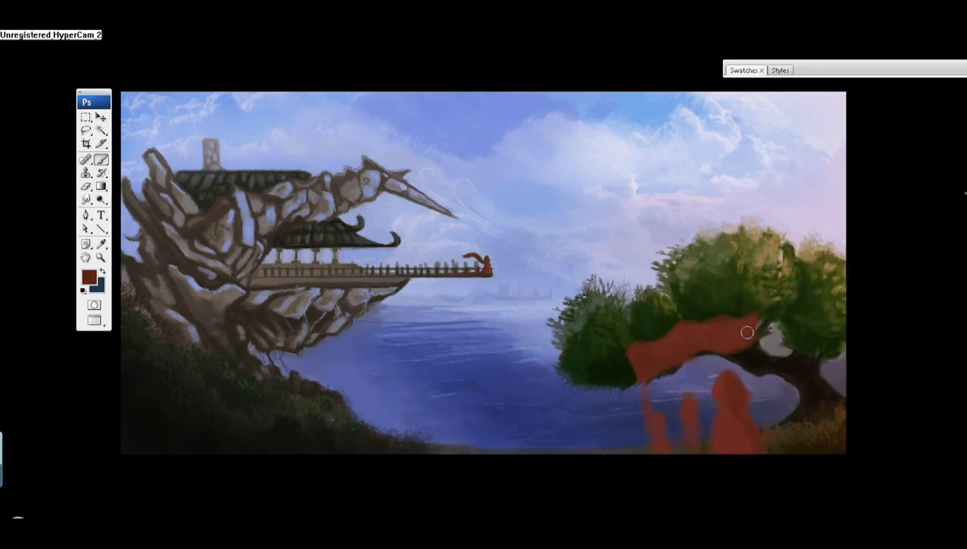
- Shift the red figures and flag slightly, and refine their hoods, robes and the flagpole
key("v")
left_click_drag(747, 333, 737, 337)
key("e")
key("b")
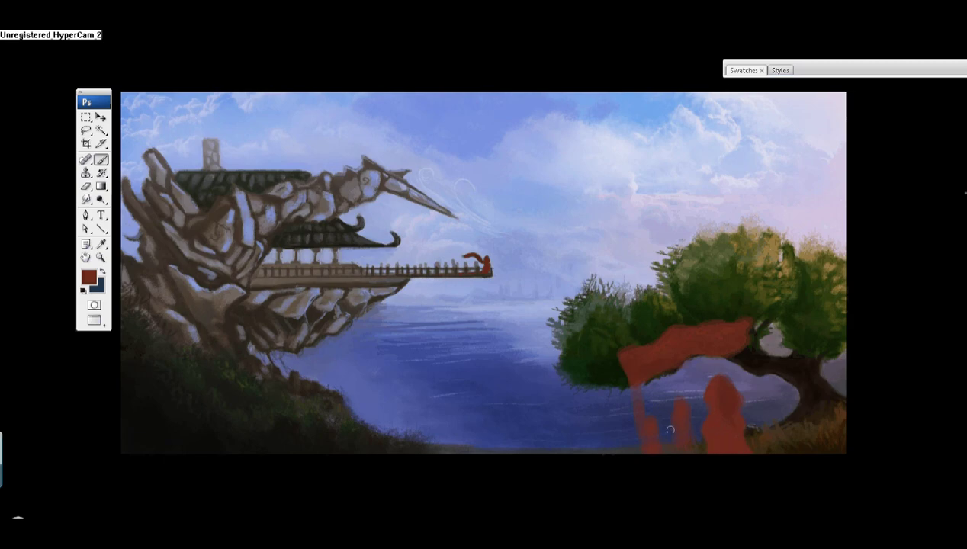
left_click(654, 429, "alt")
key("e")
key("b")
left_click(767, 336, "alt")
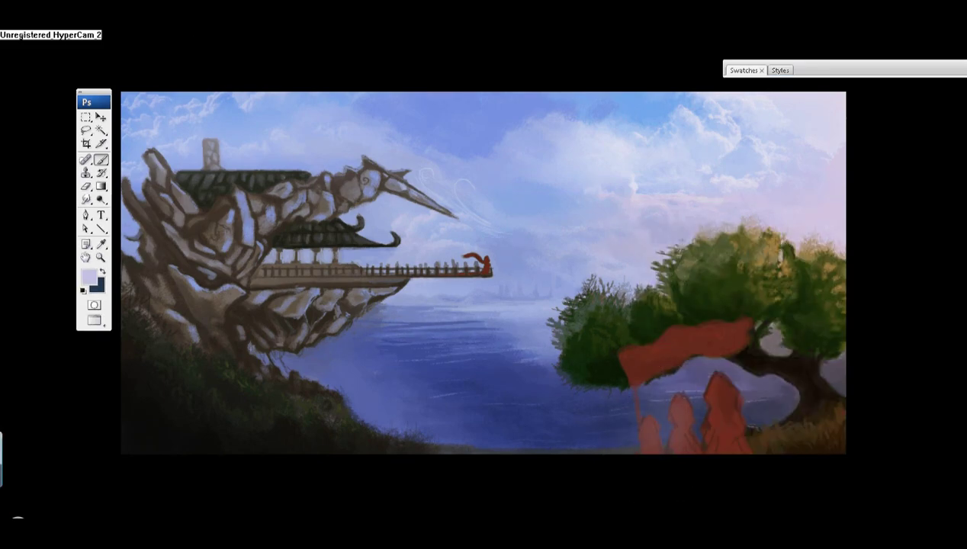
- Darken the foreground figures and flag, and paint brighter red highlights along the flag
left_click(255, 114)
left_click(633, 336, "alt")
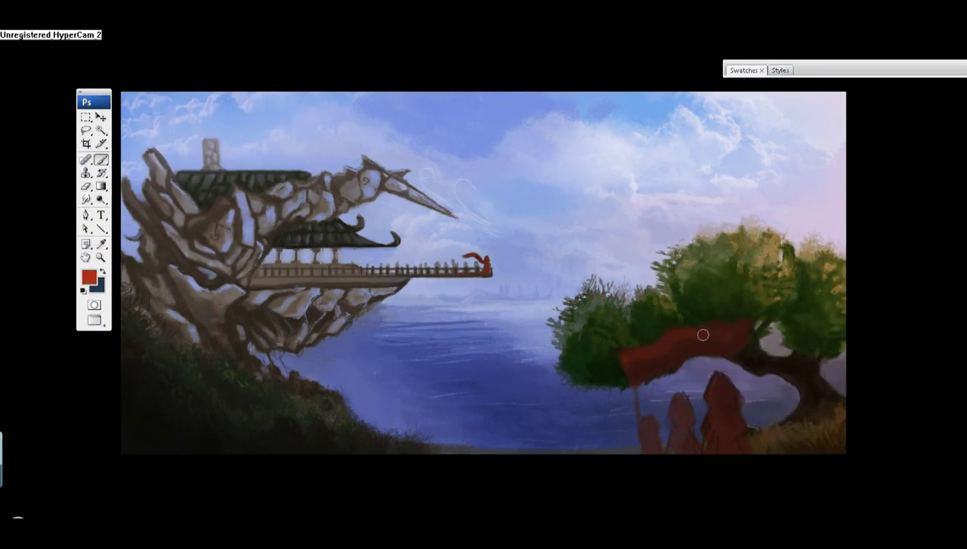
left_click(89, 277)
key("Return")
left_click_drag(650, 345, 707, 330)
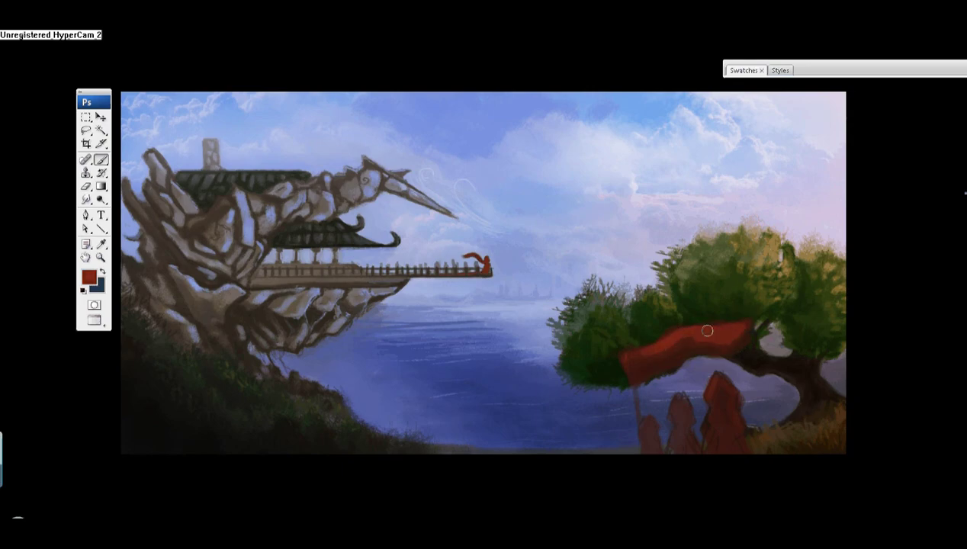
- Add red highlights to the figures' hoods and darker folds to the flag with sampled reds
left_click(703, 399, "alt")
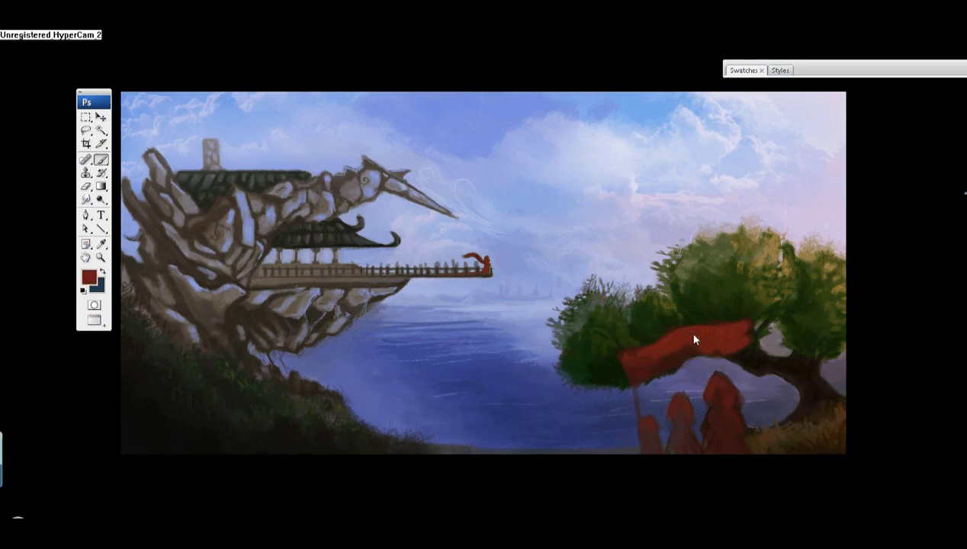
left_click(696, 427, "alt")
left_click(675, 360, "alt")
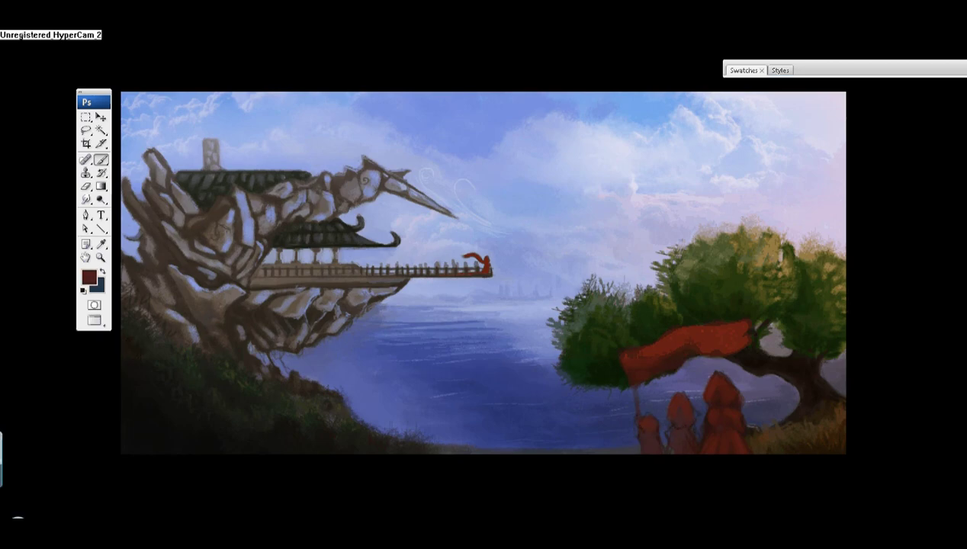
- Shade the robes of the three hooded figures and the flagpole with sampled dark reds
left_click(744, 395, "alt")
left_click(709, 410, "alt")
left_click(671, 415, "alt")
left_click(678, 421, "alt")
left_click(687, 437, "alt")
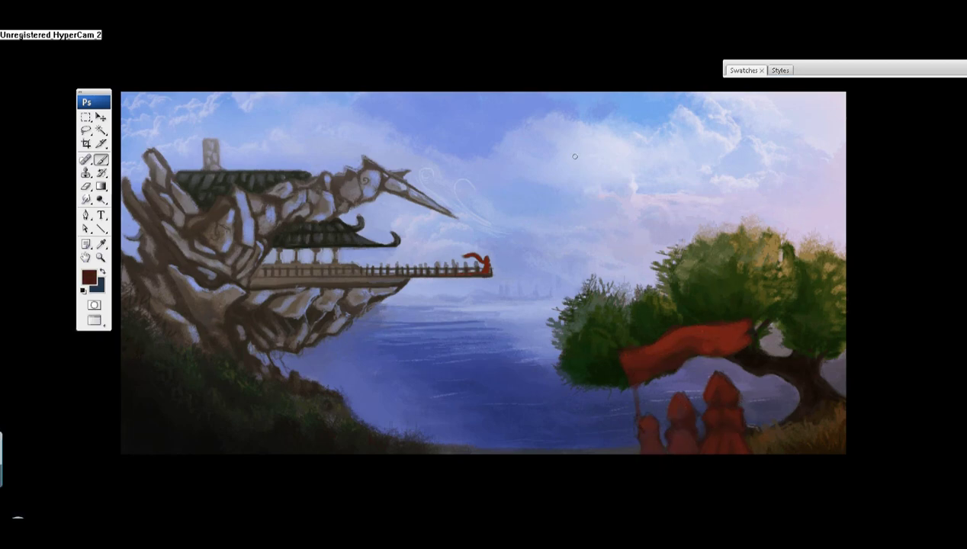
left_click(644, 434, "alt")
key("Return")
left_click(624, 355, "alt")
- Lasso the flag and smaller figures, reposition and transform them away from the largest figure, and deselect
key("l")
mouse_move(534, 321)
left_mouse_down()
mouse_move(529, 453)
mouse_move(639, 458)
mouse_move(557, 320)
left_mouse_up()
left_click_drag(666, 424, 646, 424)
key("ctrl+d")
key("l")
left_click_drag(598, 317, 602, 390)
key("ctrl+t")
left_click_drag(763, 293, 755, 302)
key("Return")
key("ctrl+d")
key("b")
left_click(684, 451, "alt")
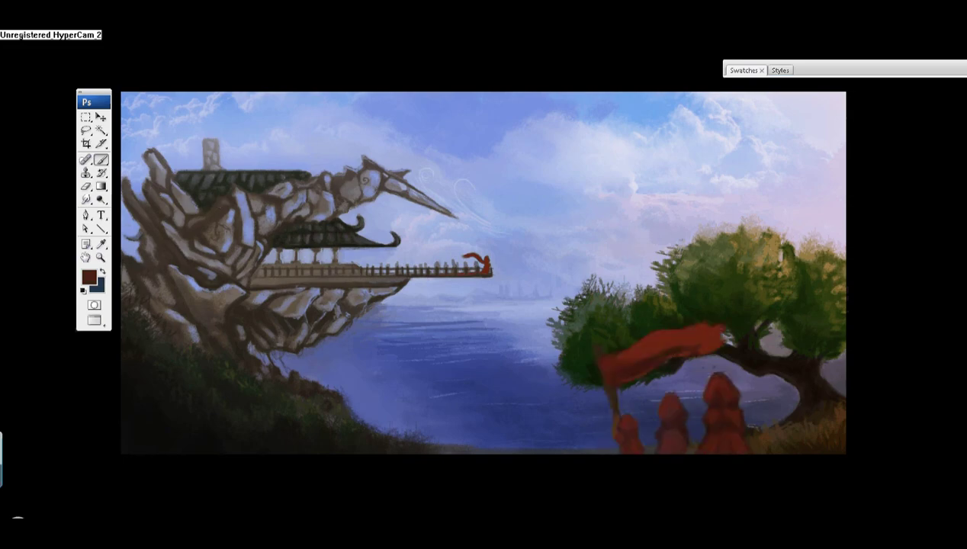
- Enlarge the brush and glaze pale lavender haze over the flagpole and hooded figures
key("bracketright")
key("bracketright")
key("bracketright")
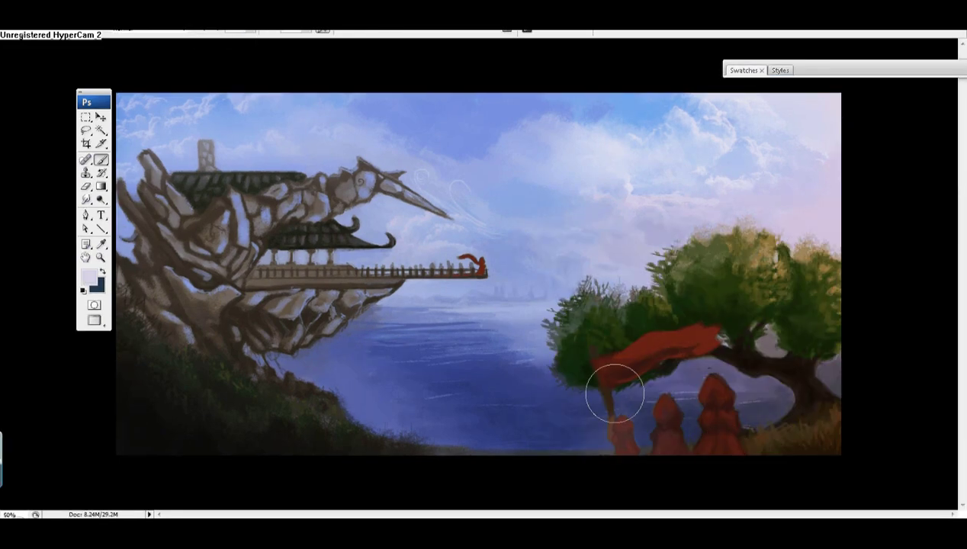
right_click(372, 313)
key("Return")
- Refine the hoods and robe folds of the foreground figures with sampled reds
left_click(691, 369, "alt")
left_click(692, 418, "alt")
left_click(695, 418, "alt")
left_click(691, 403, "alt")
left_click(706, 413, "alt")
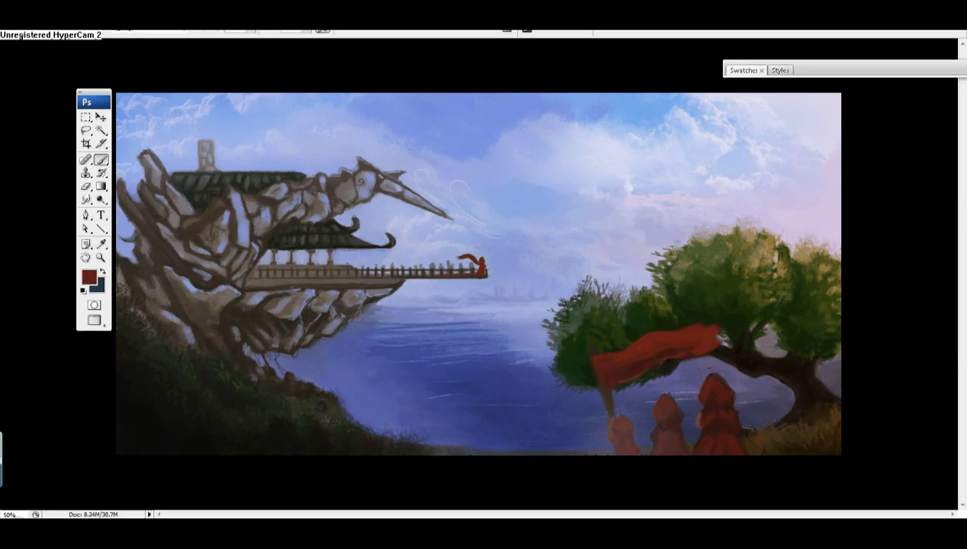
- Darken the edges and lower folds of the hooded figures' robes with sampled dark reds, and clean them up with the Eraser
left_click(689, 442, "alt")
left_click(705, 453, "alt")
left_click(635, 448, "alt")
left_click(696, 442, "alt")
left_click(694, 441, "alt")
key("e")
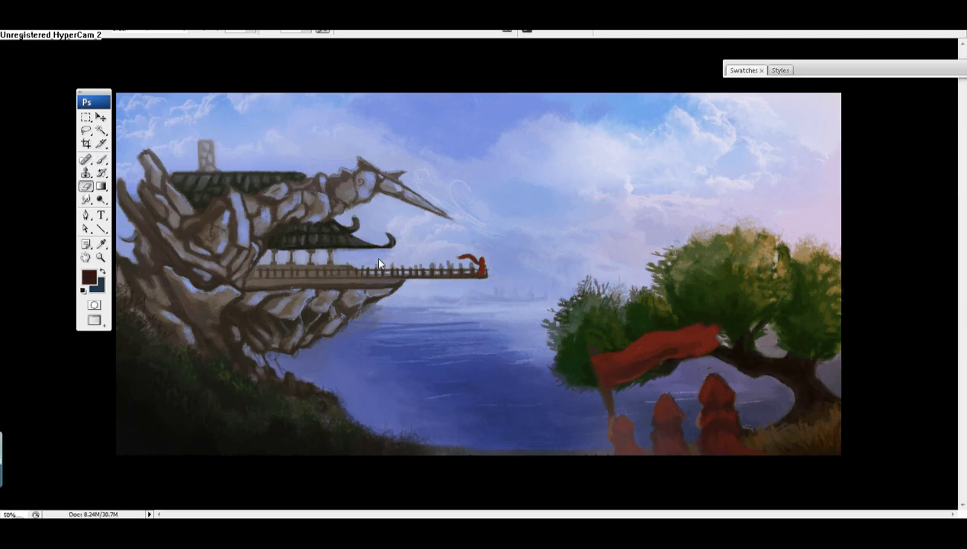
- Glaze pale lavender haze over the tree's crown with a large brush and erase the excess
key("b")
right_click(918, 171)
left_click(626, 173, "alt")
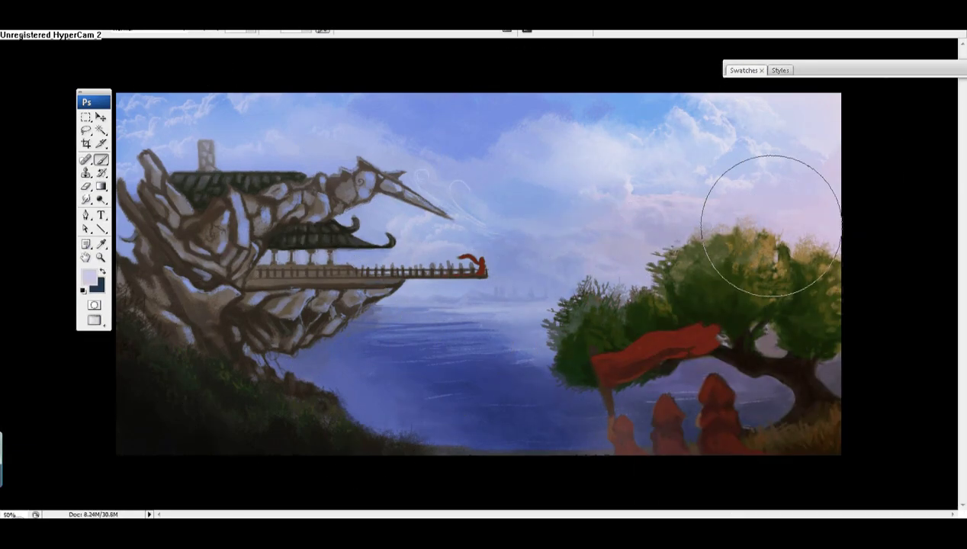
key("e")
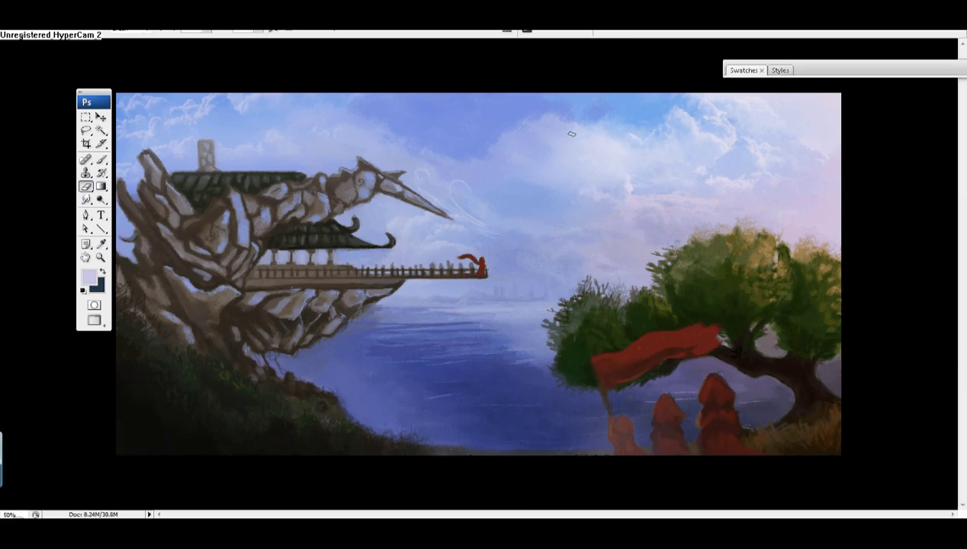
- Flip the canvas horizontally and touch up the tree's foliage and trunk with sampled olive and near-black tones
key("alt+i")
key("e")
key("h")
key("b")
left_click(223, 260, "alt")
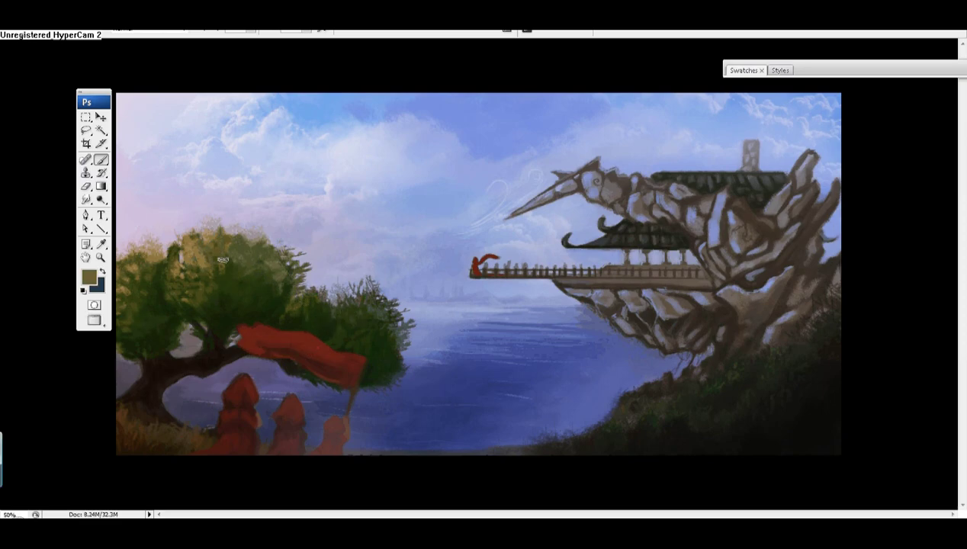
left_click(143, 328, "alt")
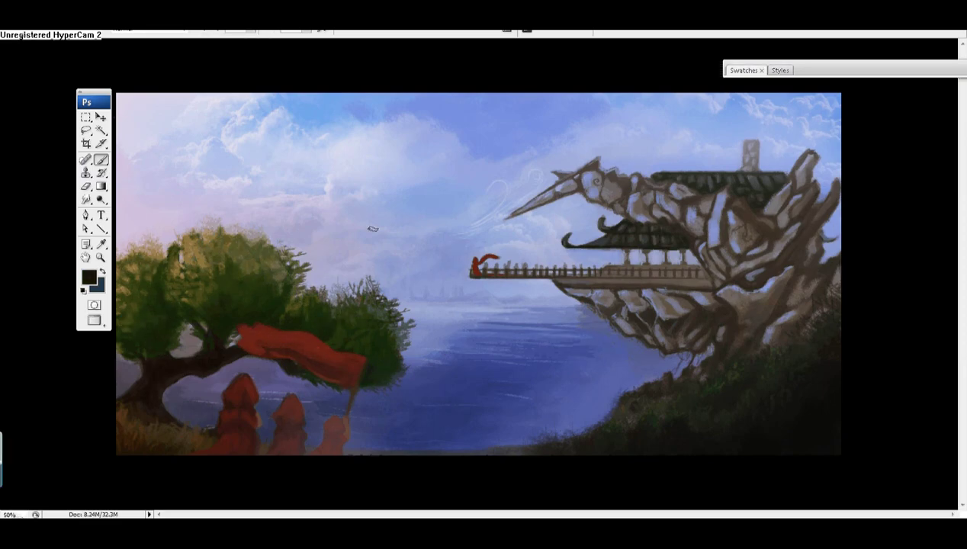
- Scale the flag and hooded figures down slightly with Free Transform, then try deleting them and restore them
key("ctrl+t")
left_click_drag(416, 458, 338, 398)
key("Return")
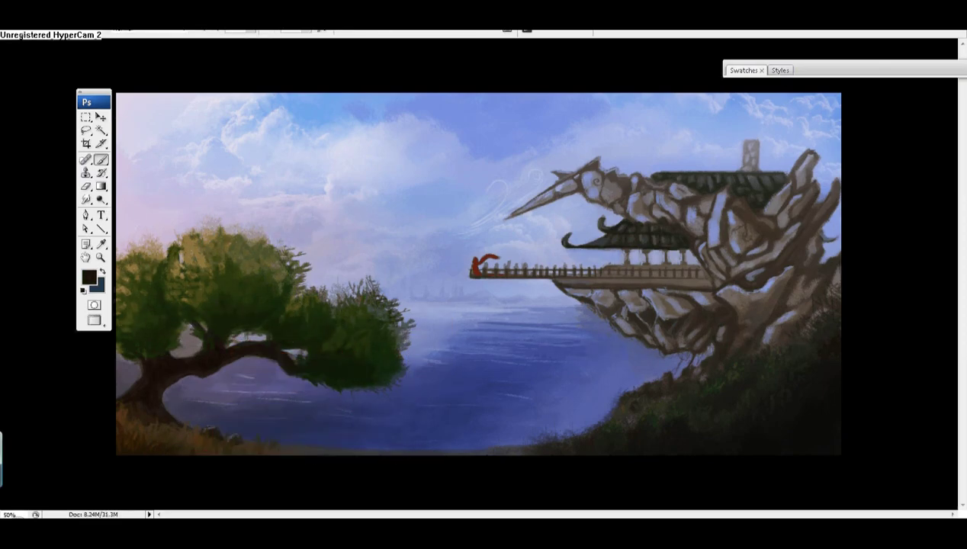
key("Delete")
key("ctrl+z")
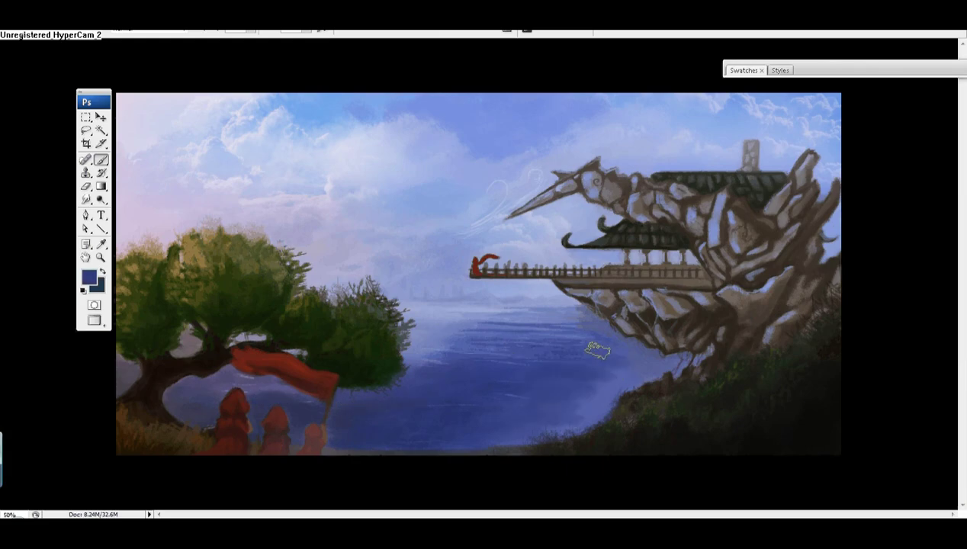
- Smooth the open water below the cliff with a sampled deep blue
left_click(594, 400, "alt")
left_click_drag(594, 400, 577, 351)
key("ctrl+minus")
- Blend the upper sky and the clouds above the pavilion with sampled blues and pale lavender
left_click(422, 160, "alt")
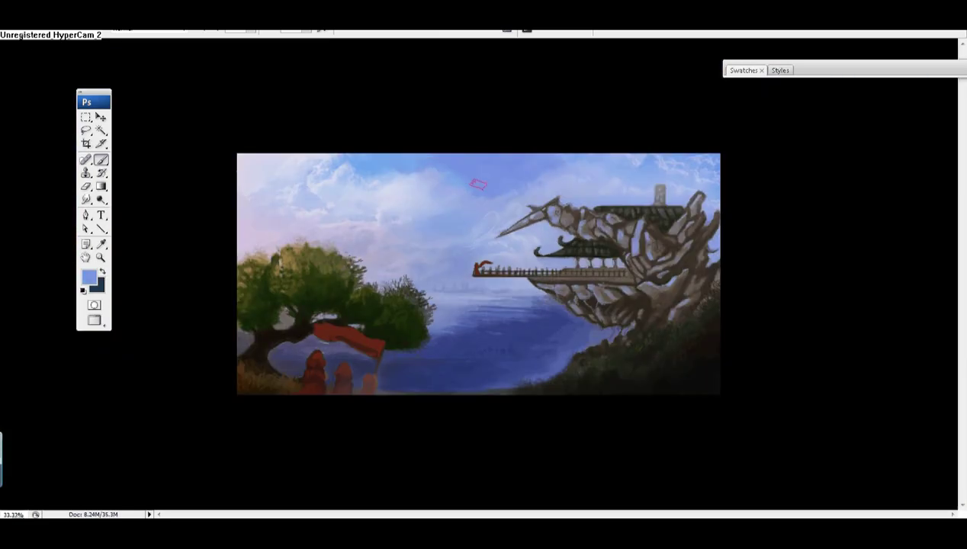
left_click(560, 160, "alt")
mouse_move(603, 172)
left_mouse_down()
mouse_move(575, 157)
mouse_move(622, 175)
mouse_move(533, 175)
mouse_move(518, 189)
mouse_move(549, 175)
mouse_move(617, 177)
mouse_move(640, 184)
left_mouse_up()
left_click(568, 158, "alt")
left_click(610, 172, "alt")
left_click(594, 171, "alt")
left_click(534, 175, "alt")
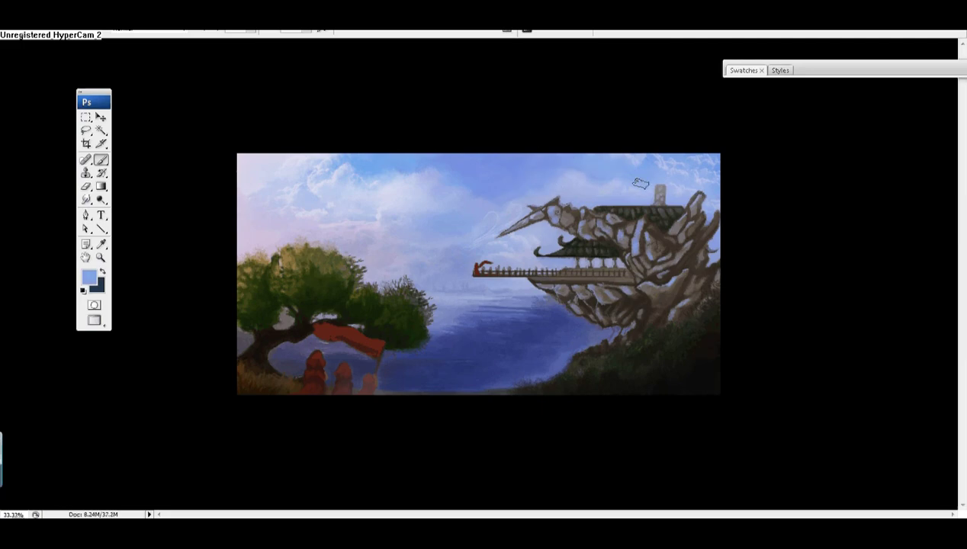
left_click(256, 200, "alt")
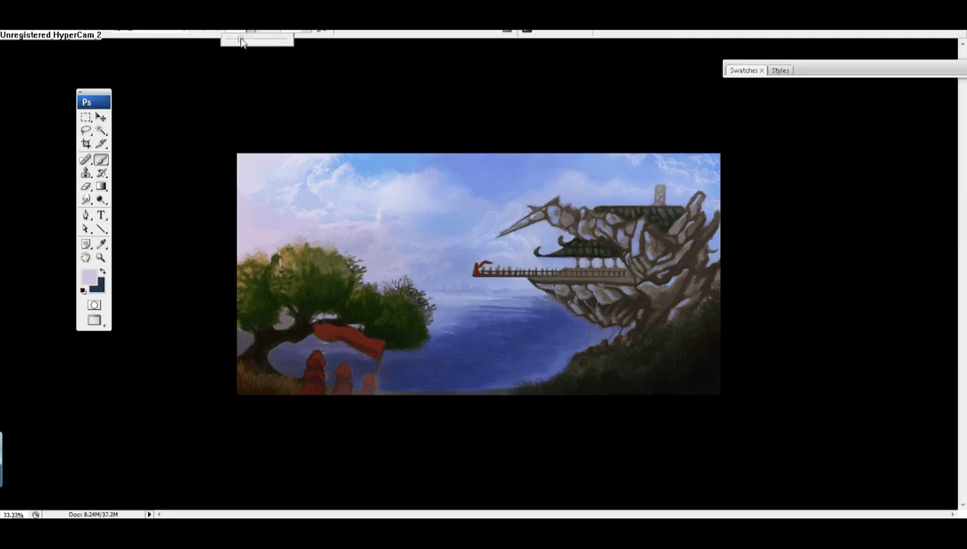
- Paint a thin support column beneath the outer edge of the lower pavilion roof in sampled grey-brown
left_click(615, 342, "alt")
left_click(613, 371, "alt")
left_click(684, 332, "alt")
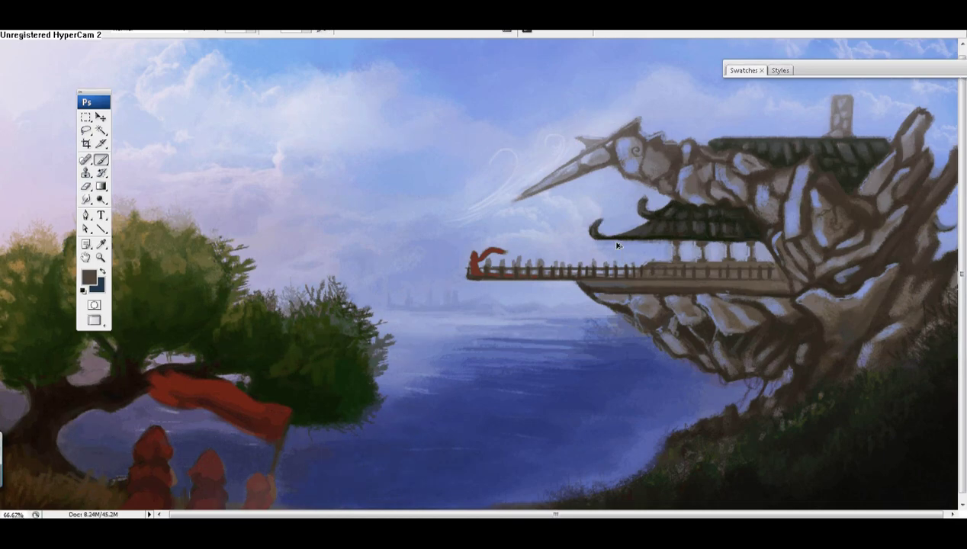
mouse_move(618, 238)
left_mouse_down()
mouse_move(620, 264)
mouse_move(646, 259)
mouse_move(619, 260)
left_mouse_up()
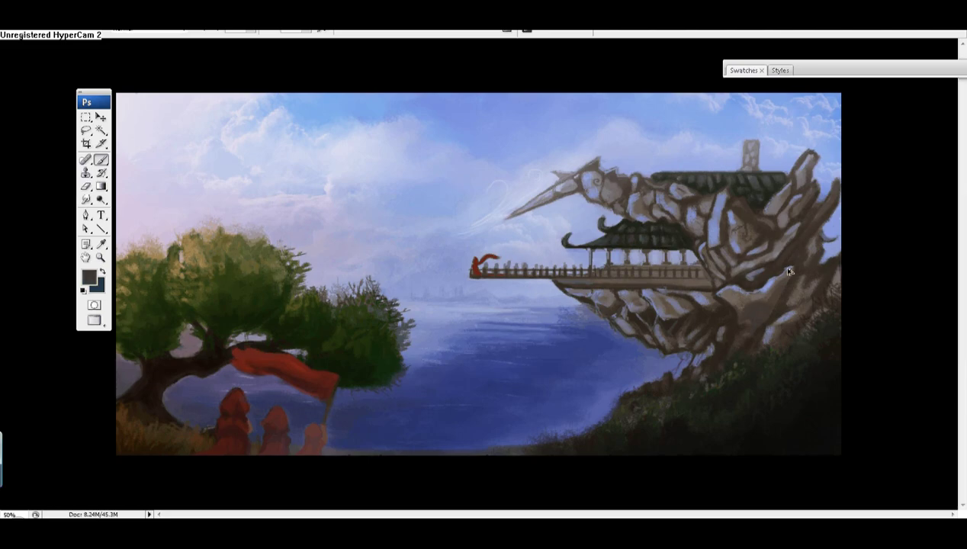
- Rework the cliff rocks behind the pavilion and beneath the upper roof with sampled browns and dark greys
left_click(759, 300, "alt")
left_click(766, 290, "alt")
left_click(770, 264, "alt")
left_click_drag(801, 248, 817, 241)
left_click(816, 235, "alt")
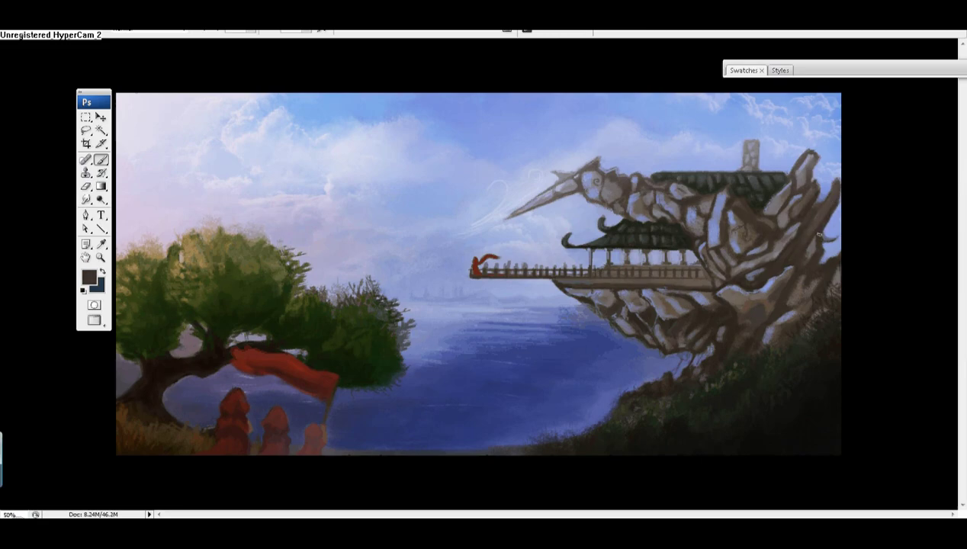
left_click_drag(780, 227, 769, 205)
left_click(768, 204, "alt")
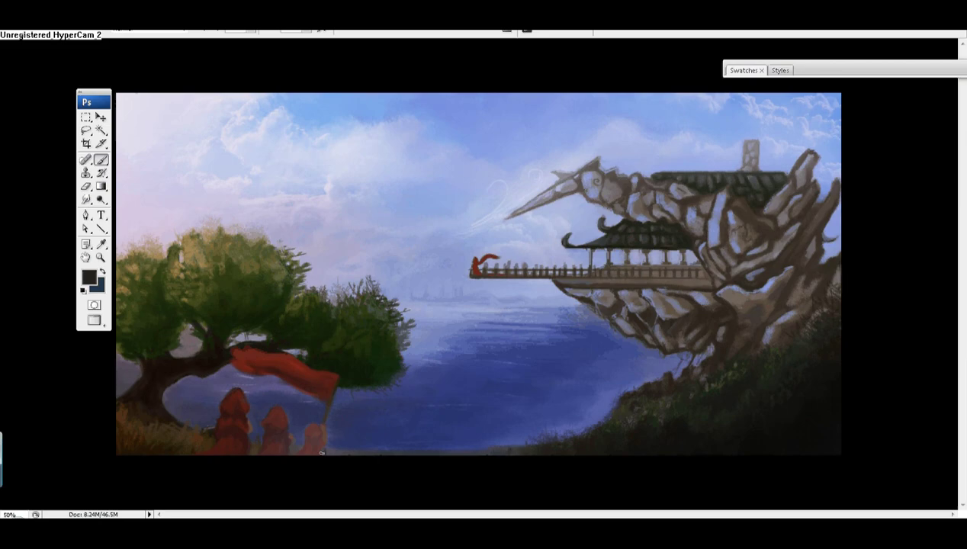
- Refine the walkway railing, add another roof curl at the cliff's outer edge, and clean the beak's outline with sampled sky tones
left_click(663, 375, "alt")
left_click_drag(562, 271, 630, 278)
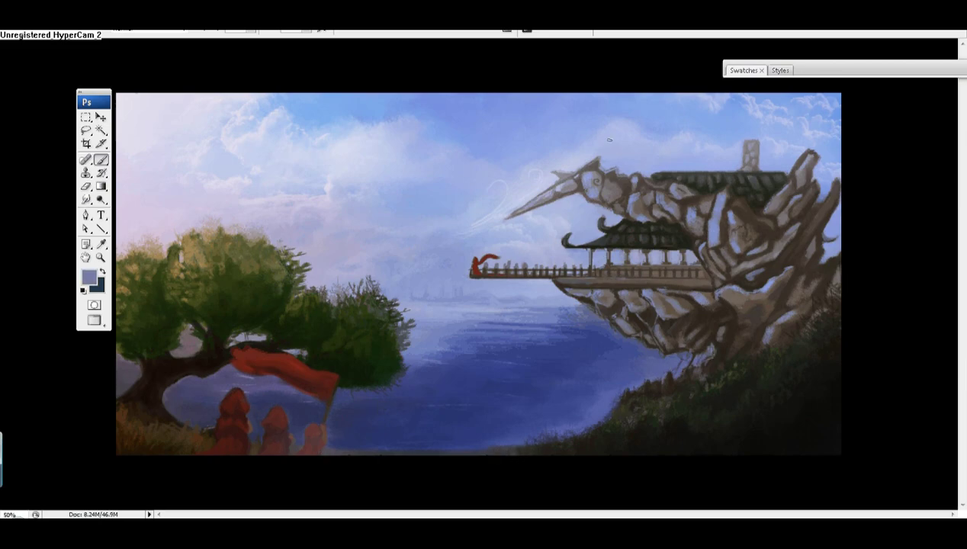
left_click(830, 218, "alt")
left_click(563, 196, "alt")
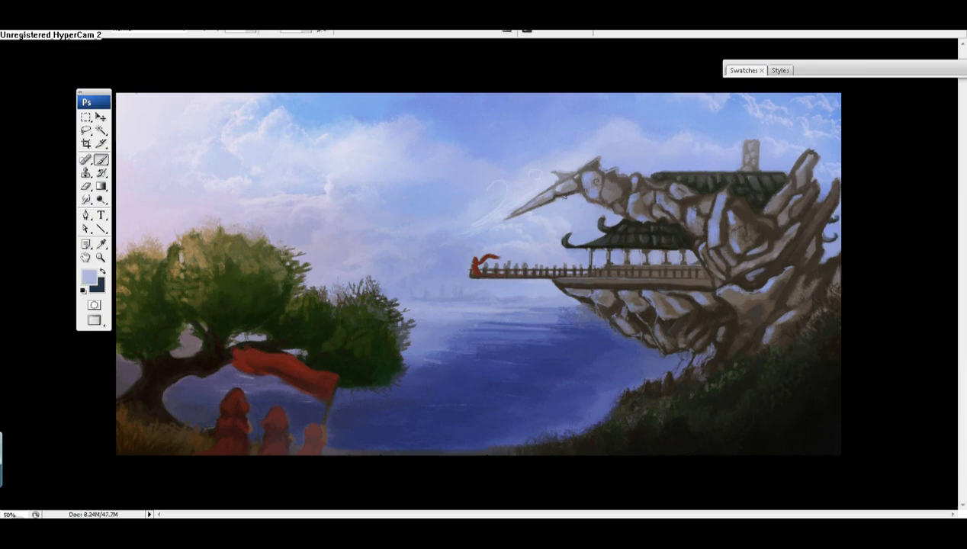
- Paint pale reflections and foam patches on the water beneath the cliff, using sampled light and deep blues
left_click(521, 297, "alt")
mouse_move(538, 313)
left_mouse_down()
mouse_move(587, 319)
mouse_move(521, 304)
left_mouse_up()
left_click_drag(544, 356, 572, 351)
left_click(614, 371, "alt")
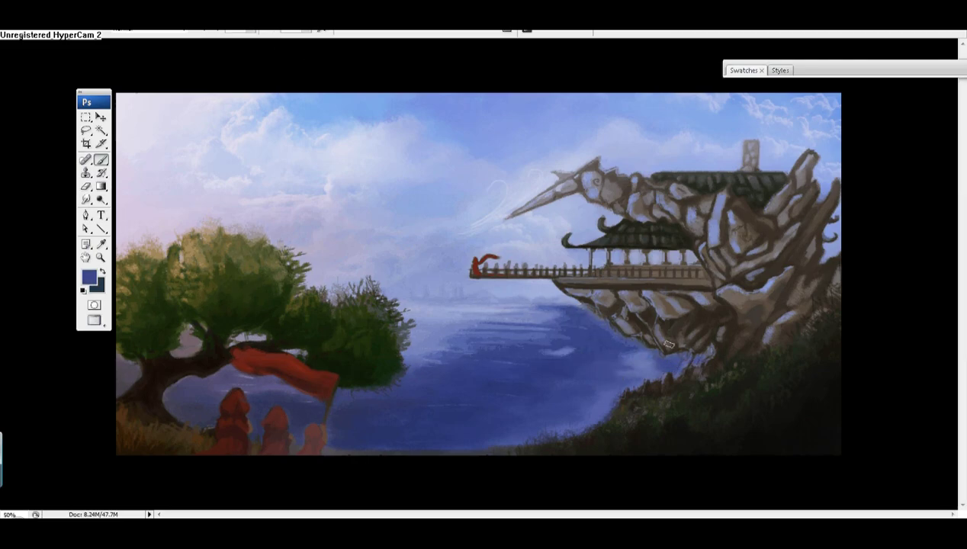
left_click(643, 351, "alt")
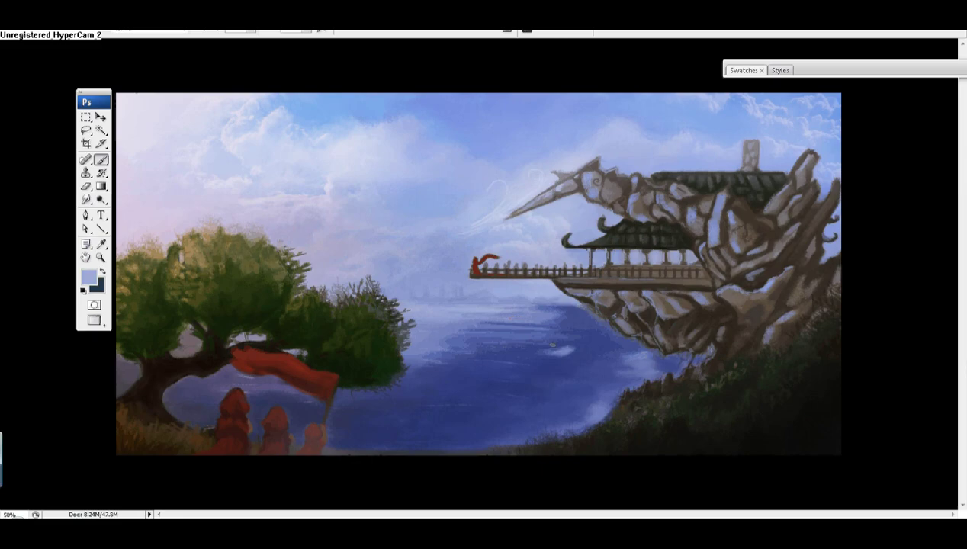
- Blend the light water below the walkway into sampled darker blues and brush wave streaks along the dark shoreline
left_click_drag(462, 328, 518, 321)
left_click(434, 359, "alt")
left_click(424, 360, "alt")
left_click(473, 314, "alt")
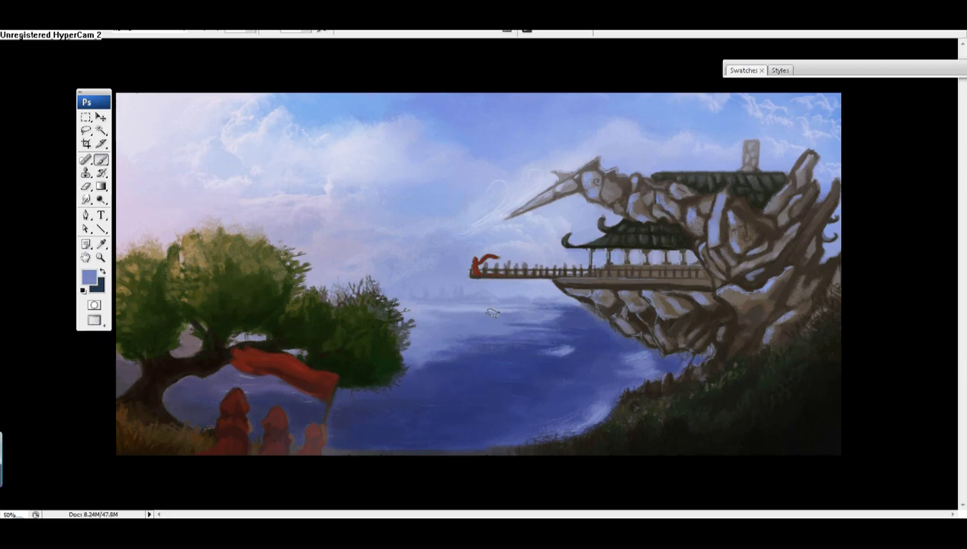
left_click(580, 320, "alt")
left_click_drag(558, 391, 515, 433)
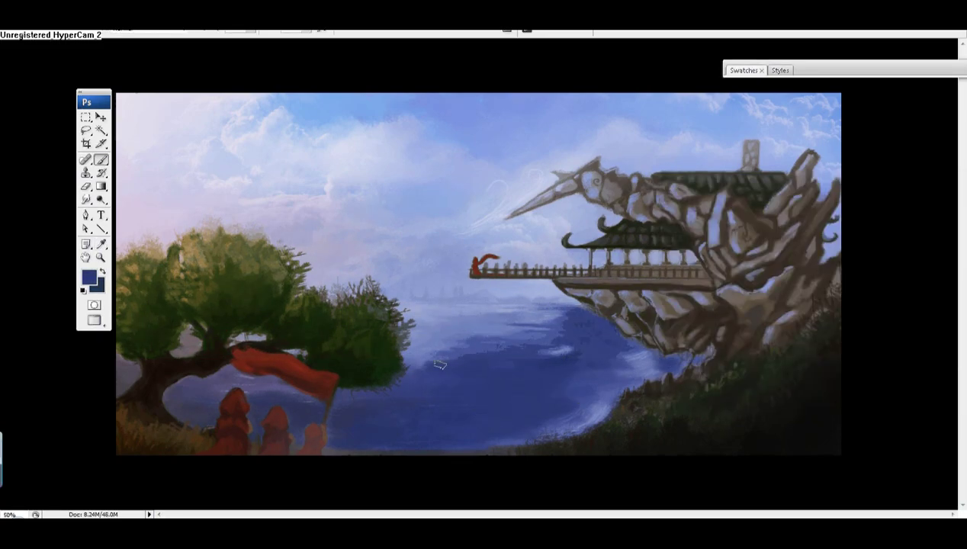
- Deepen the water around the tree and figures with sampled blues, and soften the distant horizon with pale haze
left_click(116, 376, "alt")
left_click(347, 405, "alt")
left_click_drag(409, 299, 534, 304)
left_click(441, 272, "alt")
- Paint a flock of white birds in front of the lower cliff, undoing the first strokes and redrawing them smaller
left_click(741, 362, "alt")
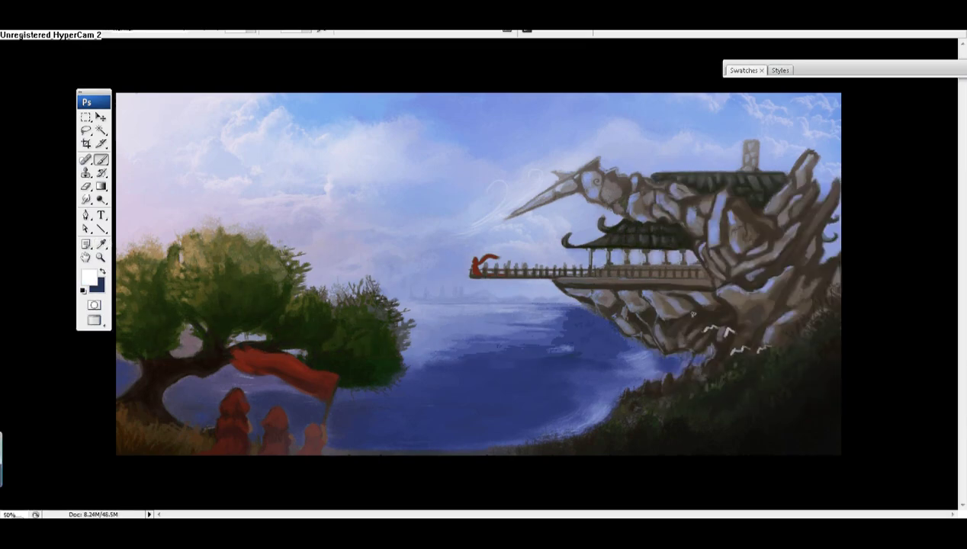
key("ctrl+z")
left_click(724, 326, "alt")
left_click(734, 345, "alt")
left_click(732, 347, "alt")
left_click(872, 206, "alt")
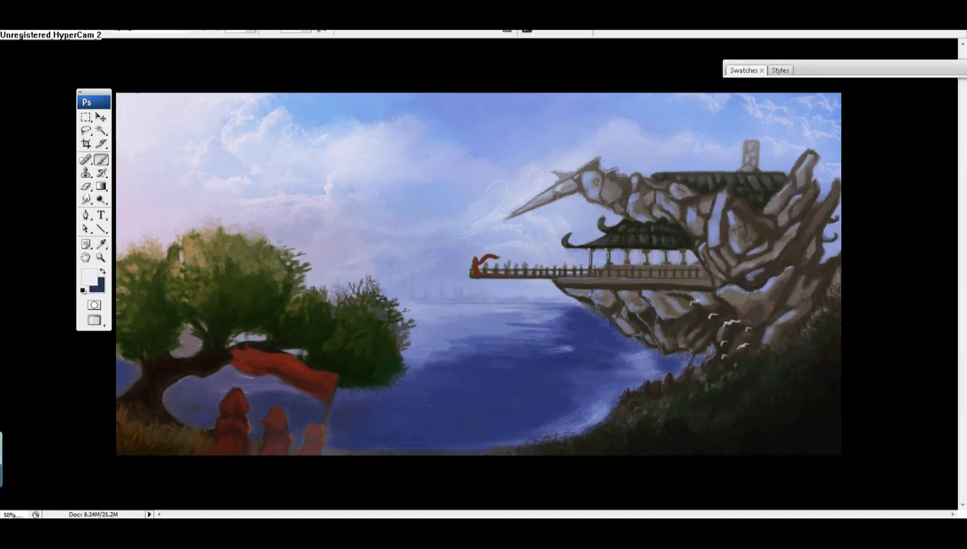
- Reposition the white birds over the dark slope and shade the rocks behind them with a soft 90 px brush
left_click(139, 26)
left_click(320, 207)
left_click_drag(372, 421, 365, 423)
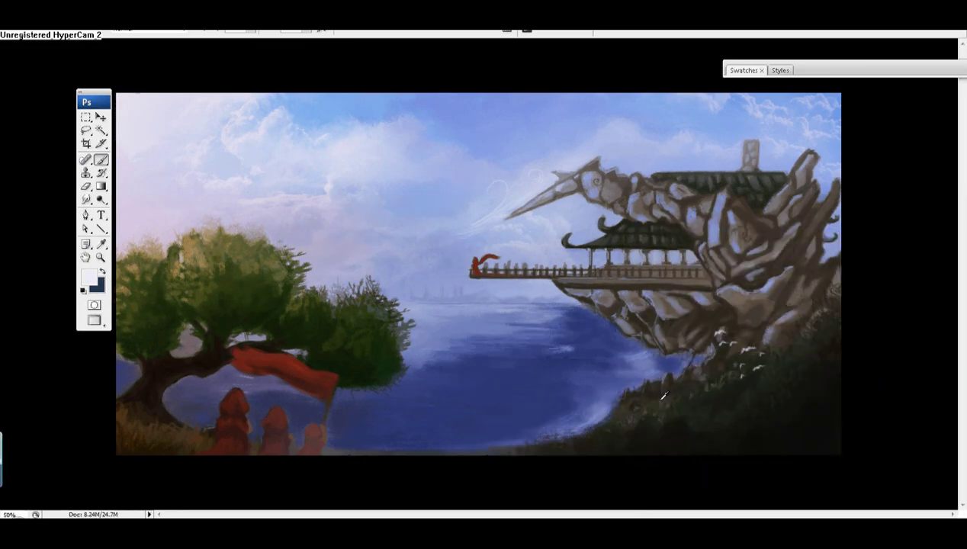
right_click(492, 223)
mouse_move(713, 349)
left_mouse_down()
mouse_move(823, 336)
mouse_move(742, 340)
mouse_move(761, 222)
mouse_move(812, 196)
mouse_move(678, 211)
mouse_move(622, 192)
mouse_move(659, 219)
mouse_move(669, 339)
mouse_move(821, 285)
mouse_move(818, 277)
mouse_move(725, 267)
mouse_move(647, 318)
left_mouse_up()
right_click(647, 317)
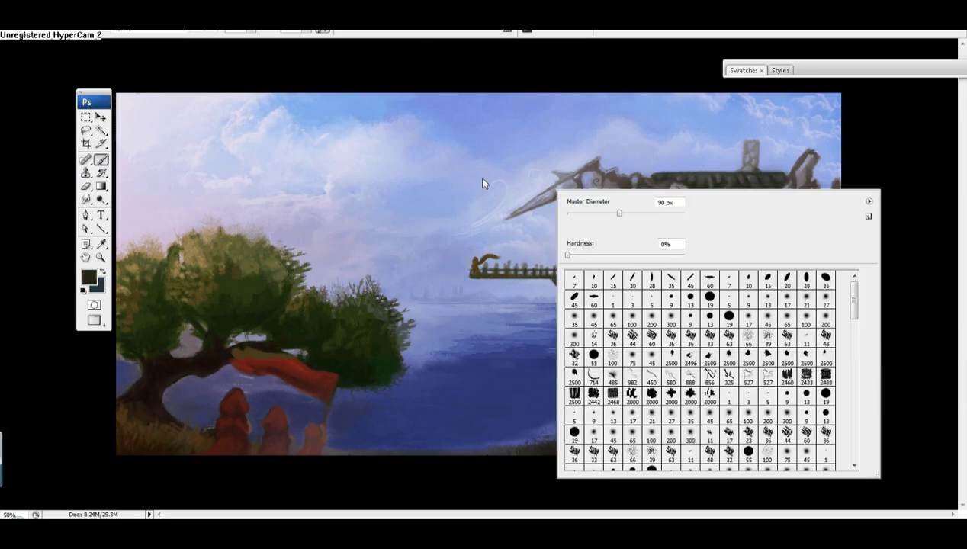
- Sign the painting in pale lavender above a thin line in the lower-right corner of the canvas
left_click(484, 183, "alt")
right_click(435, 199)
key("Return")
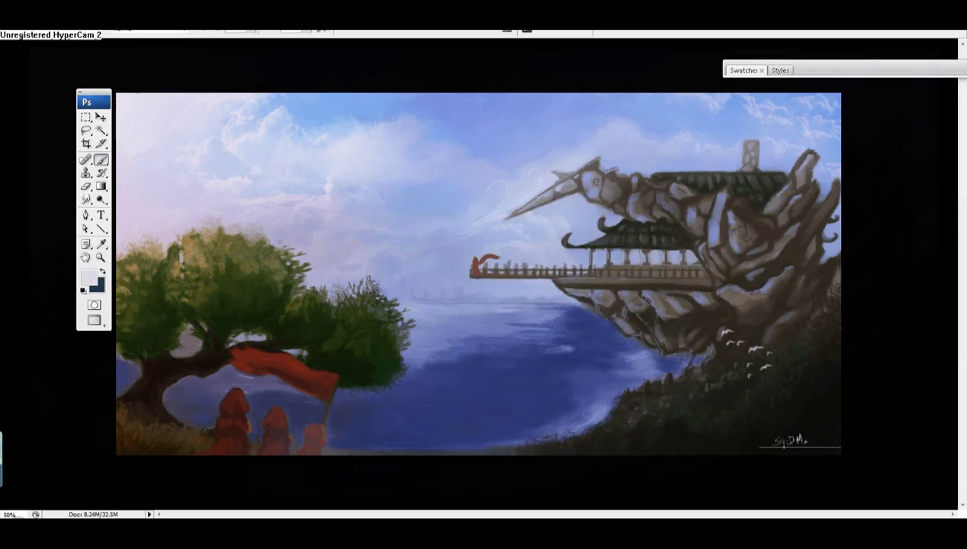